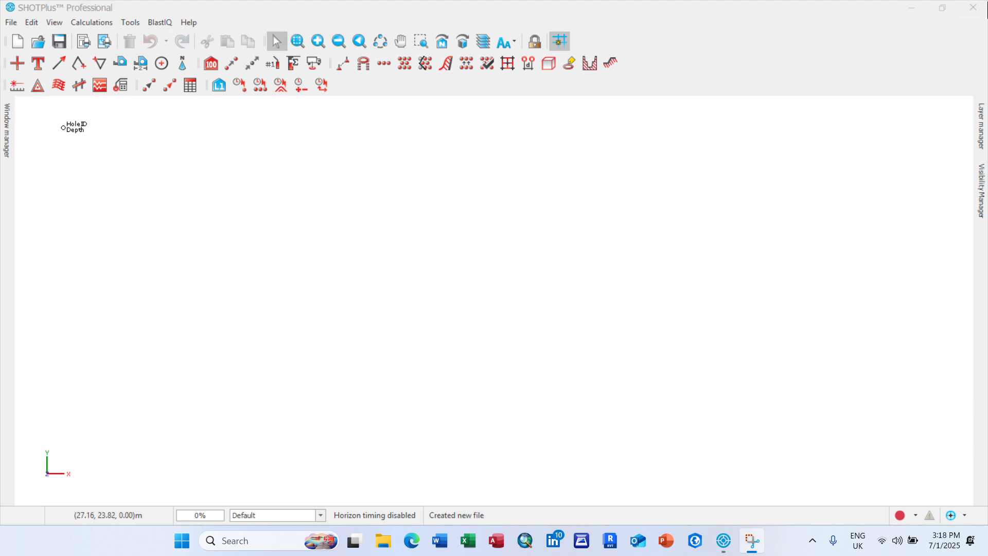
Close SHOTPlus Professional and relaunch it from the desktop with the current version instead of installing the update
{"action": "left_click", "coordinate": [979, 8]}
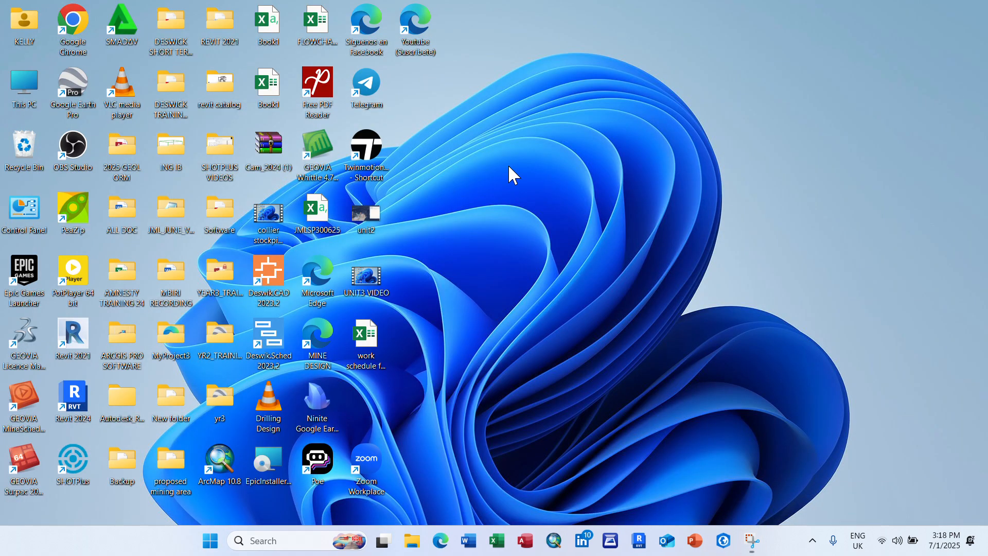
{"action": "right_click", "coordinate": [543, 209]}
{"action": "left_click", "coordinate": [548, 221]}
{"action": "right_click", "coordinate": [507, 139]}
{"action": "left_click", "coordinate": [558, 197]}
{"action": "double_click", "coordinate": [76, 463]}
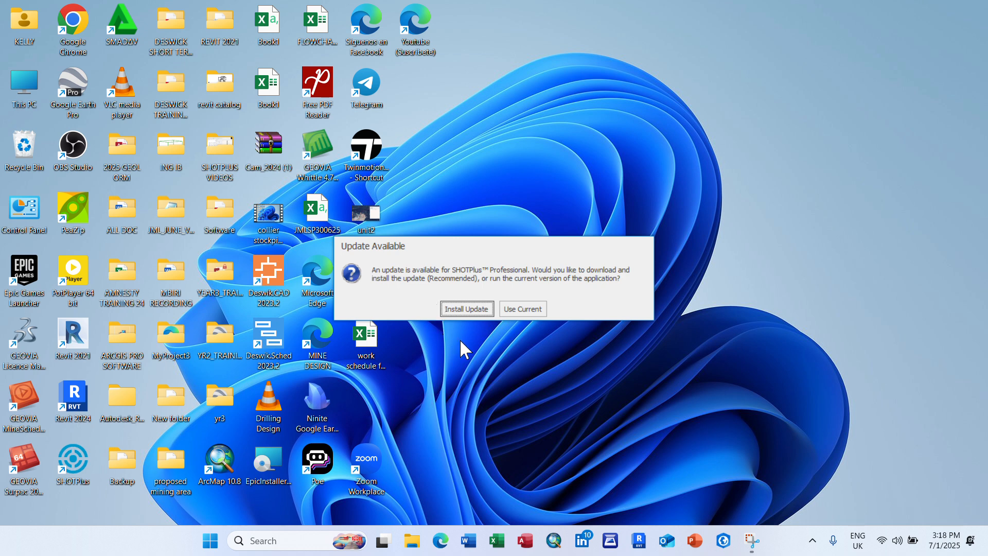
{"action": "left_click", "coordinate": [530, 308]}
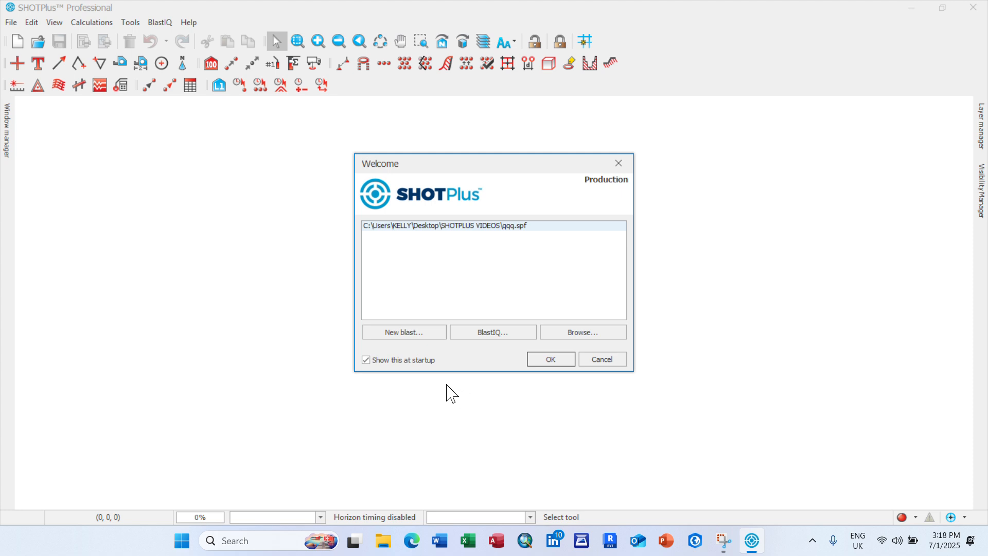
Create a new blast project titled training12 with mine "leone minerals" and location "moyamba"
{"action": "left_click", "coordinate": [402, 334]}
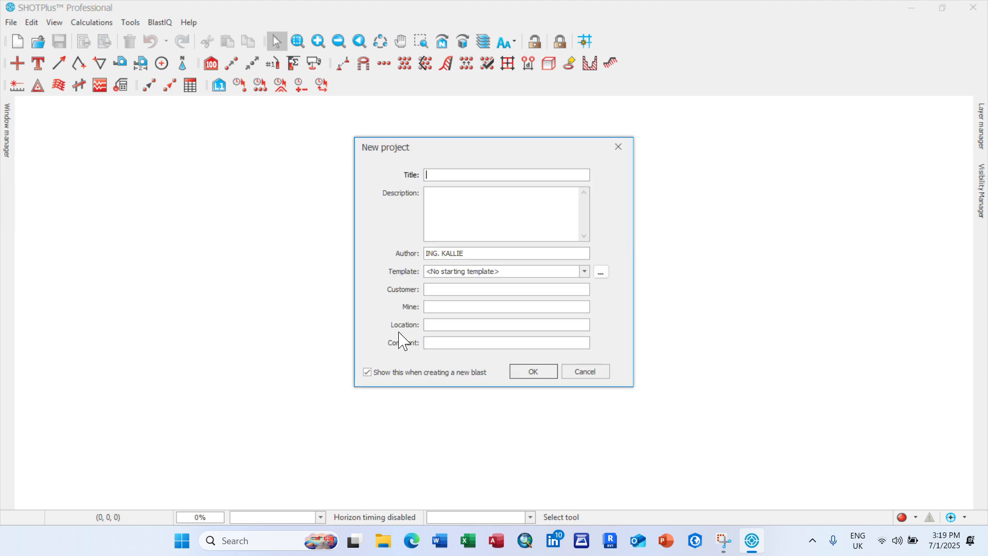
{"action": "type", "text": "training12"}
{"action": "left_click", "coordinate": [544, 201]}
{"action": "left_click", "coordinate": [467, 305]}
{"action": "type", "text": "moyamba"}
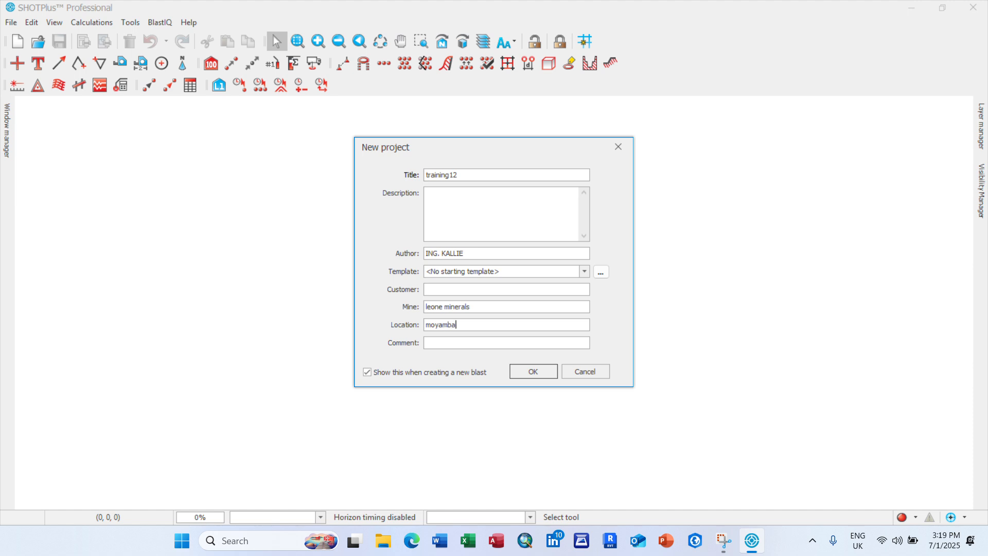
{"action": "left_click", "coordinate": [442, 347]}
{"action": "left_click", "coordinate": [540, 373]}
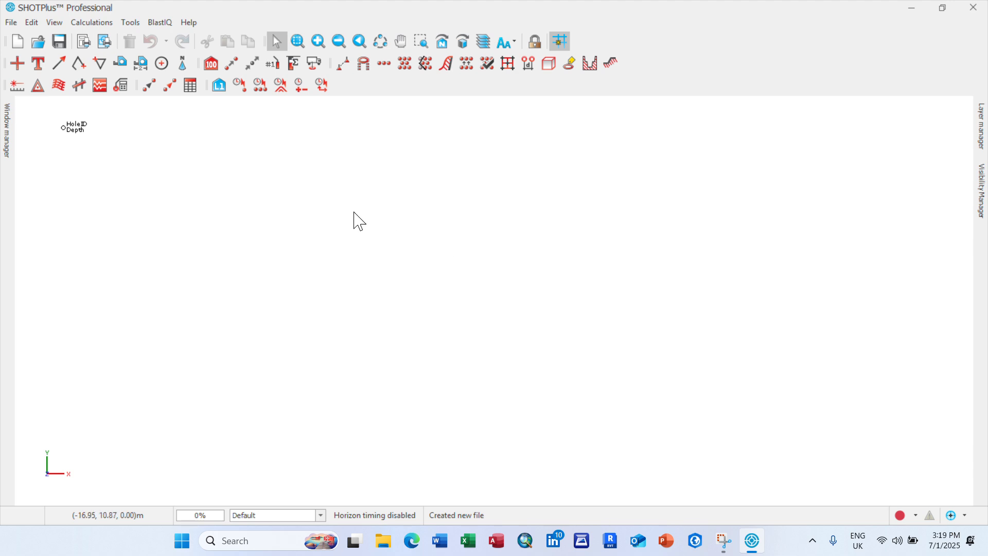
Open the existing blast design file qqq from the SHOTPLUS VIDEOS folder
{"action": "left_click", "coordinate": [15, 23]}
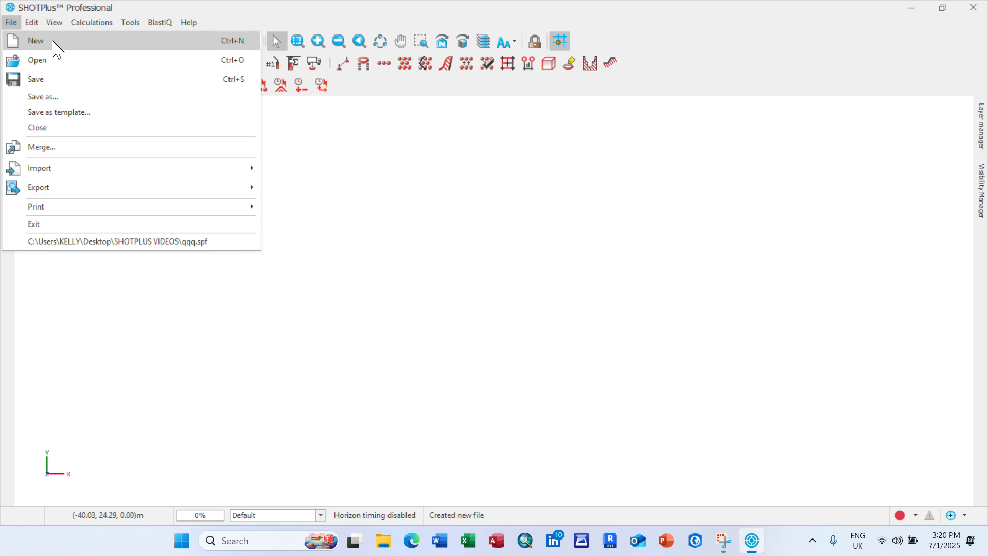
{"action": "left_click", "coordinate": [64, 66]}
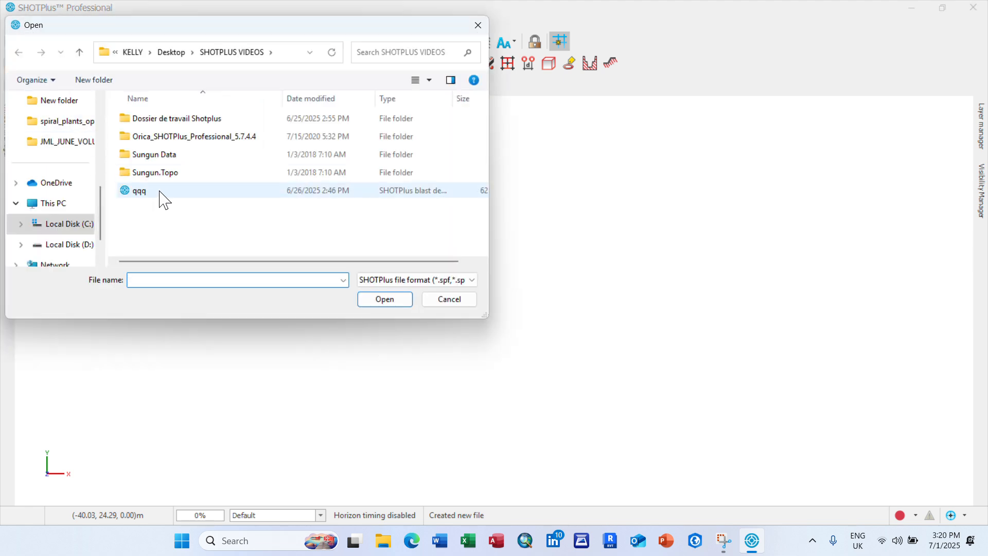
{"action": "left_click", "coordinate": [160, 192]}
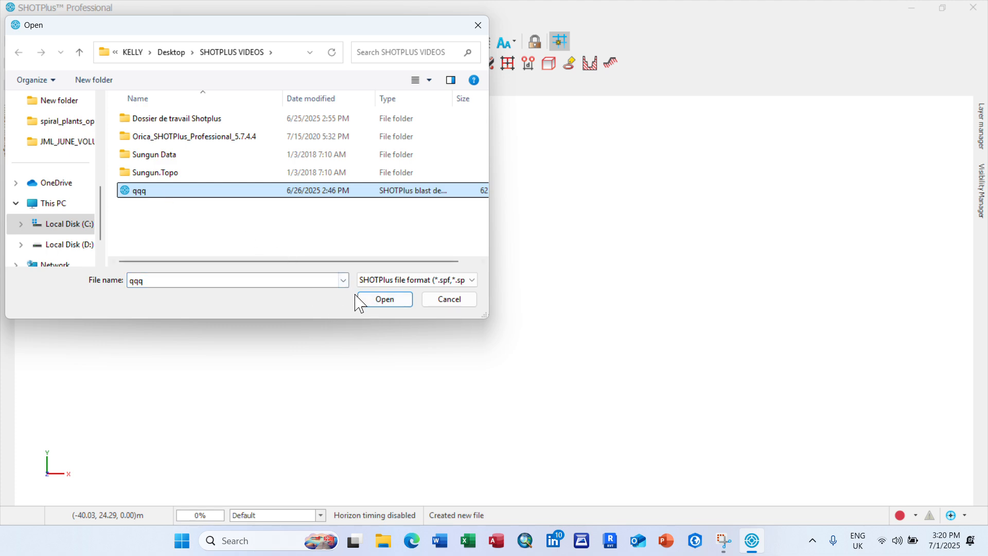
{"action": "left_click", "coordinate": [379, 300]}
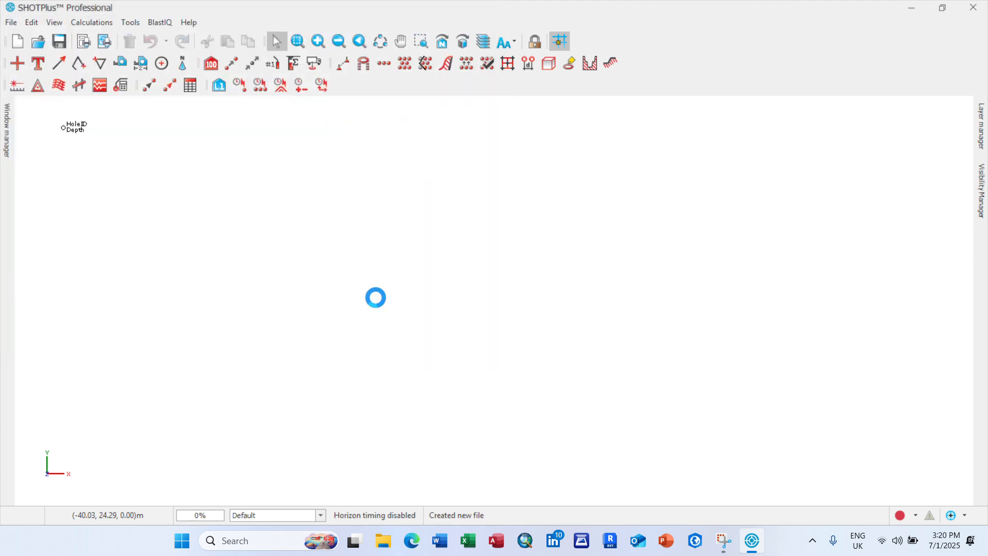
{"action": "scroll", "coordinate": [378, 305], "scroll_direction": "up", "scroll_amount": 3}
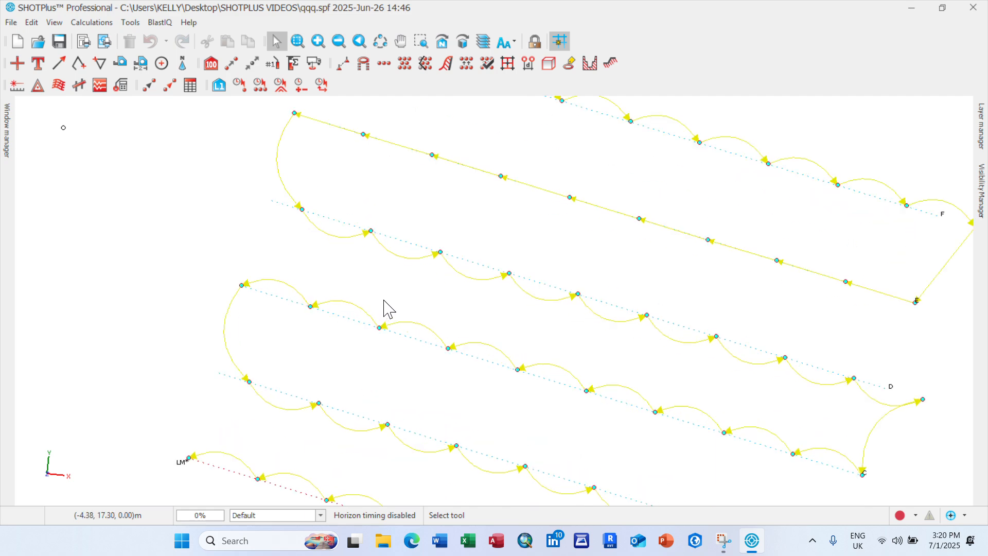
{"action": "scroll", "coordinate": [389, 308], "scroll_direction": "down", "scroll_amount": 2}
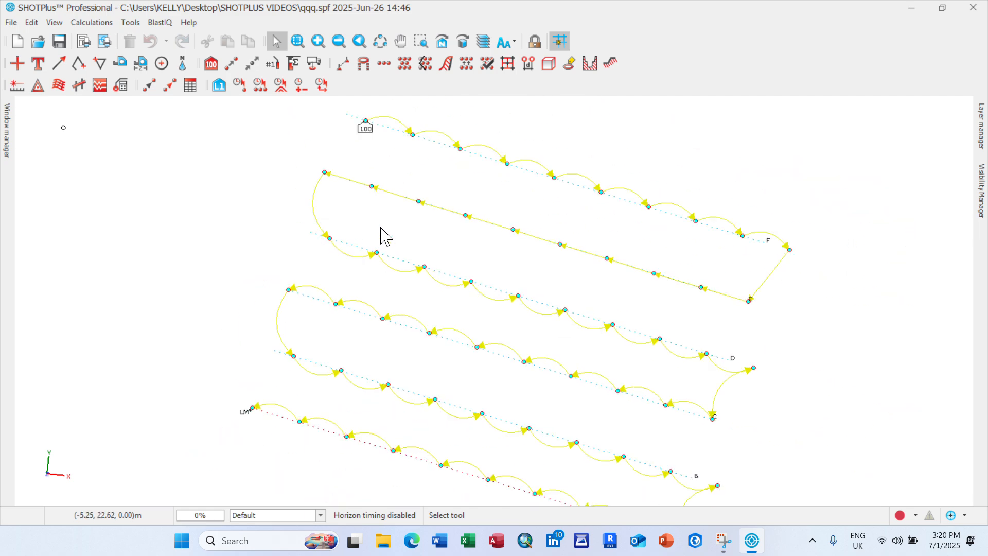
{"action": "left_click", "coordinate": [461, 46]}
{"action": "left_click", "coordinate": [484, 240]}
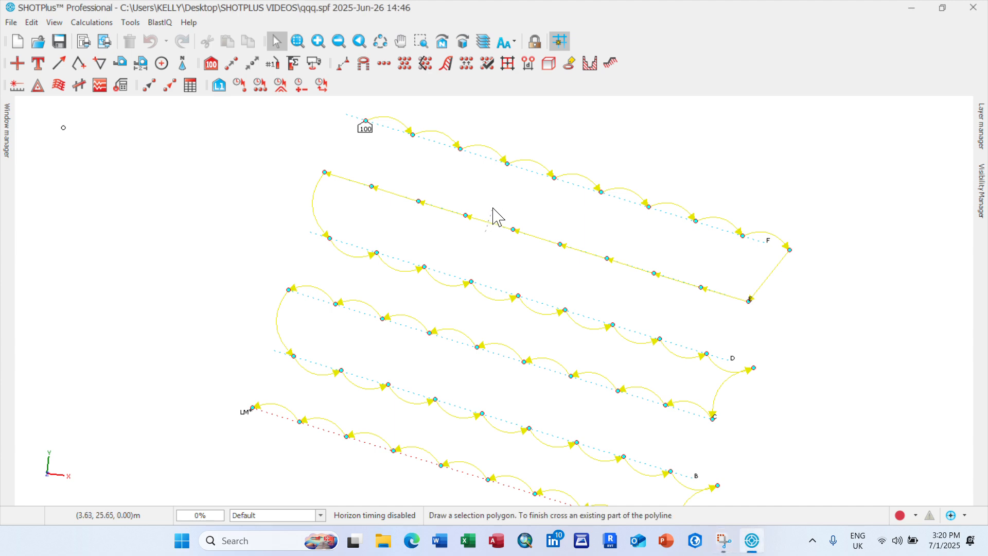
{"action": "left_click", "coordinate": [467, 290]}
{"action": "key", "text": "Escape"}
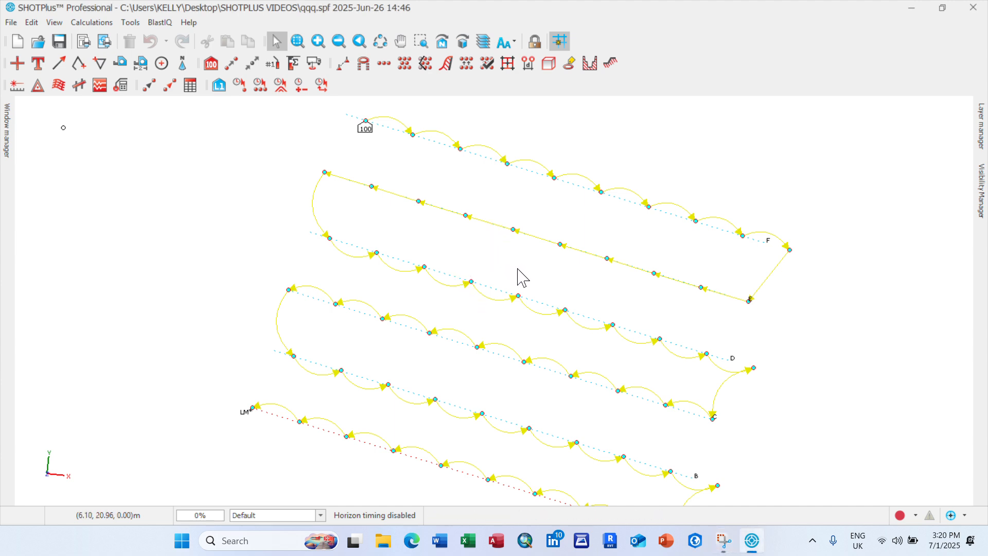
Switch the blast pattern to a side elevation and examine the hole columns down to their toes
{"action": "left_click", "coordinate": [381, 42]}
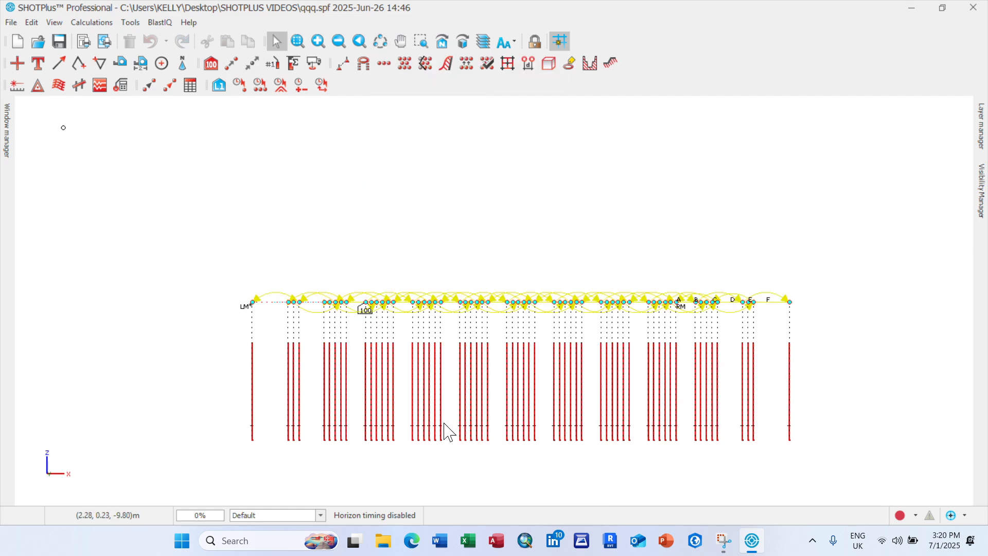
{"action": "scroll", "coordinate": [379, 419], "scroll_direction": "up", "scroll_amount": 4}
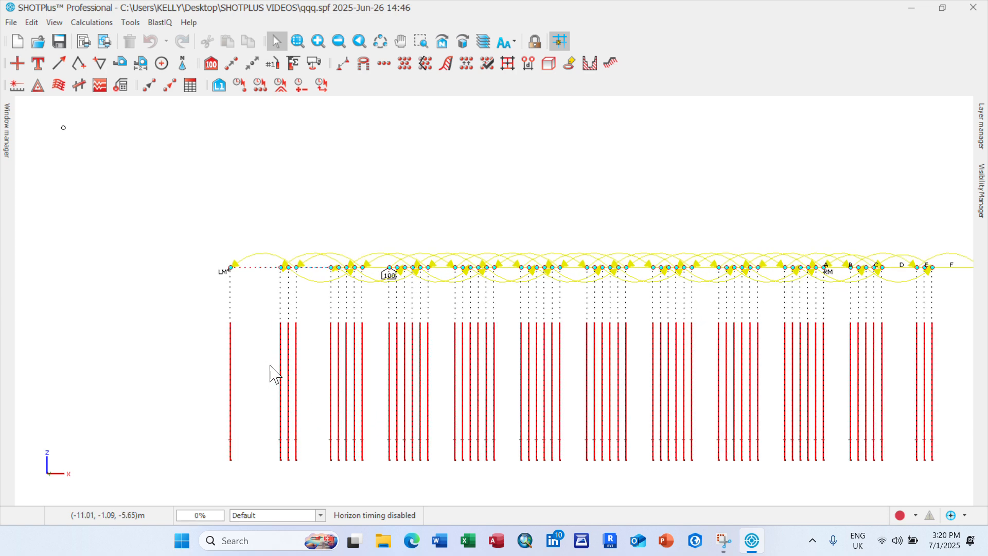
{"action": "scroll", "coordinate": [254, 393], "scroll_direction": "up", "scroll_amount": 1}
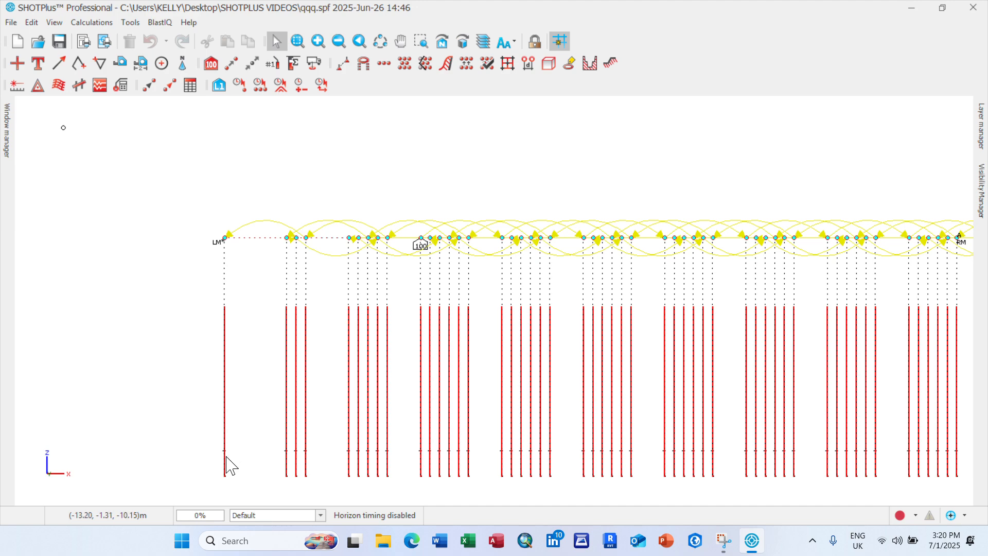
{"action": "scroll", "coordinate": [224, 470], "scroll_direction": "up", "scroll_amount": 2}
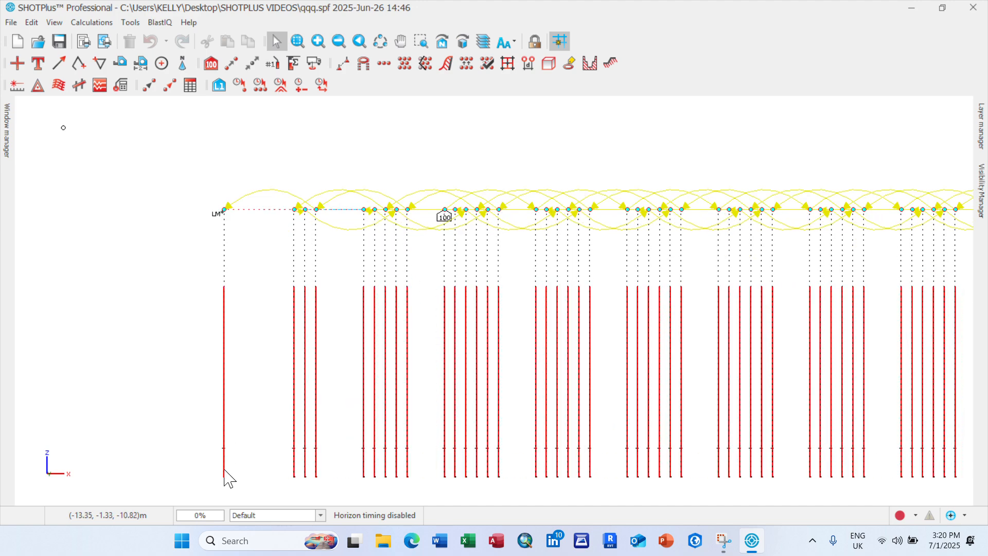
{"action": "scroll", "coordinate": [225, 478], "scroll_direction": "up", "scroll_amount": 1}
{"action": "scroll", "coordinate": [249, 353], "scroll_direction": "down", "scroll_amount": 1}
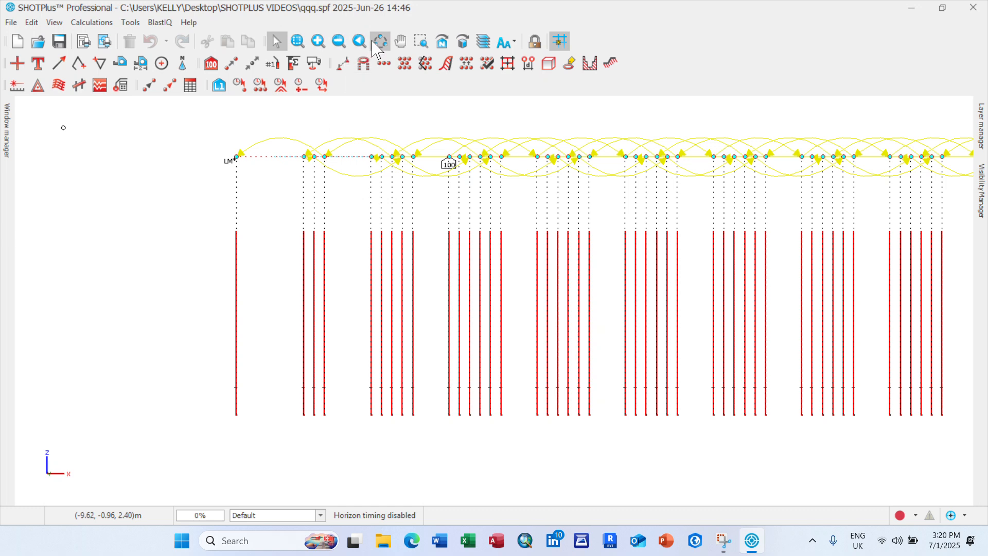
Return to the plan view and pan the blast pattern so all rows A to F are in view
{"action": "left_click", "coordinate": [376, 43]}
{"action": "left_click", "coordinate": [401, 41]}
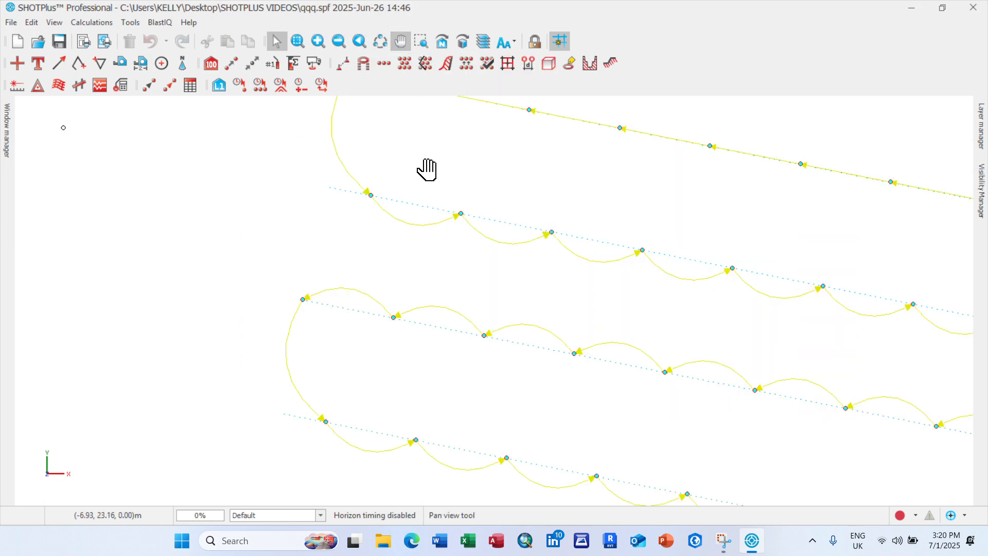
{"action": "scroll", "coordinate": [441, 225], "scroll_direction": "down", "scroll_amount": 3}
{"action": "left_click_drag", "start_coordinate": [456, 225], "coordinate": [400, 270]}
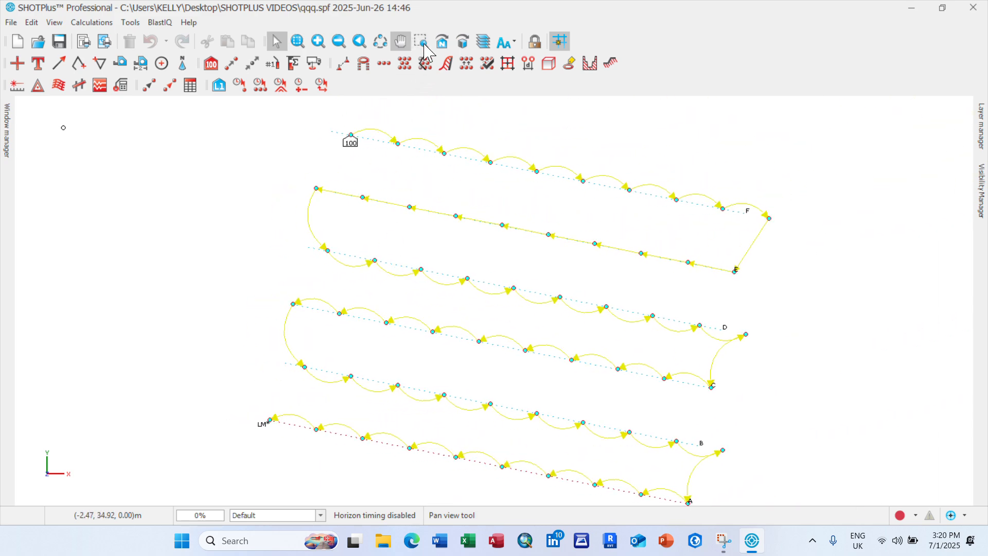
Rotate the plan of the blast pattern with the North view tool until its rows run steeply downward
{"action": "left_click", "coordinate": [441, 42]}
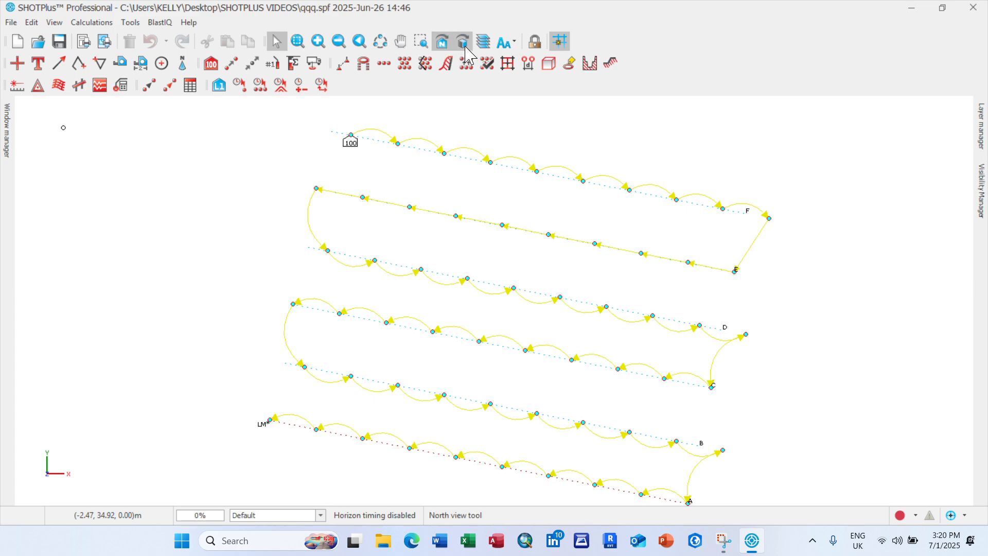
{"action": "left_click_drag", "start_coordinate": [461, 214], "coordinate": [474, 154]}
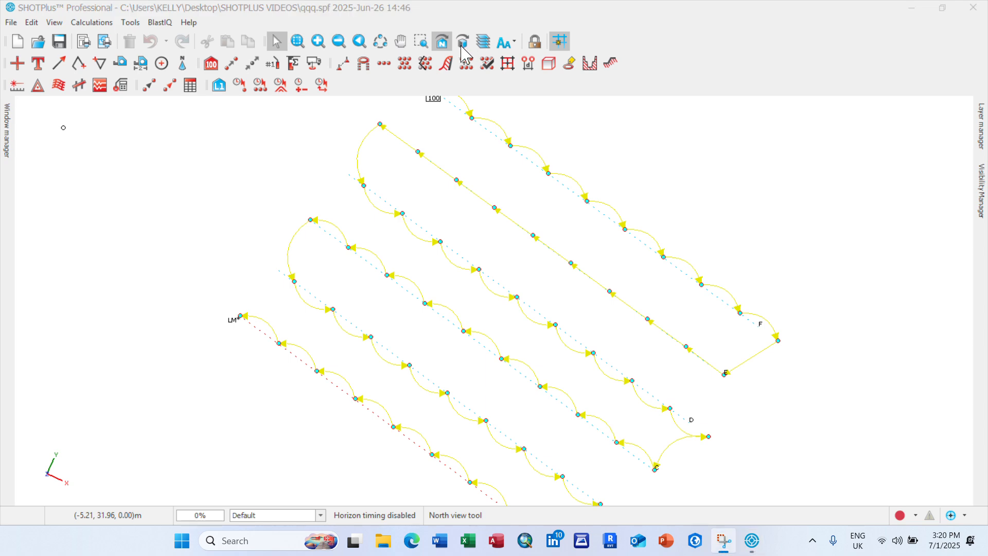
{"action": "mouse_move", "coordinate": [452, 205]}
{"action": "left_mouse_down"}
{"action": "mouse_move", "coordinate": [467, 269]}
{"action": "mouse_move", "coordinate": [472, 236]}
{"action": "mouse_move", "coordinate": [449, 204]}
{"action": "left_mouse_up"}
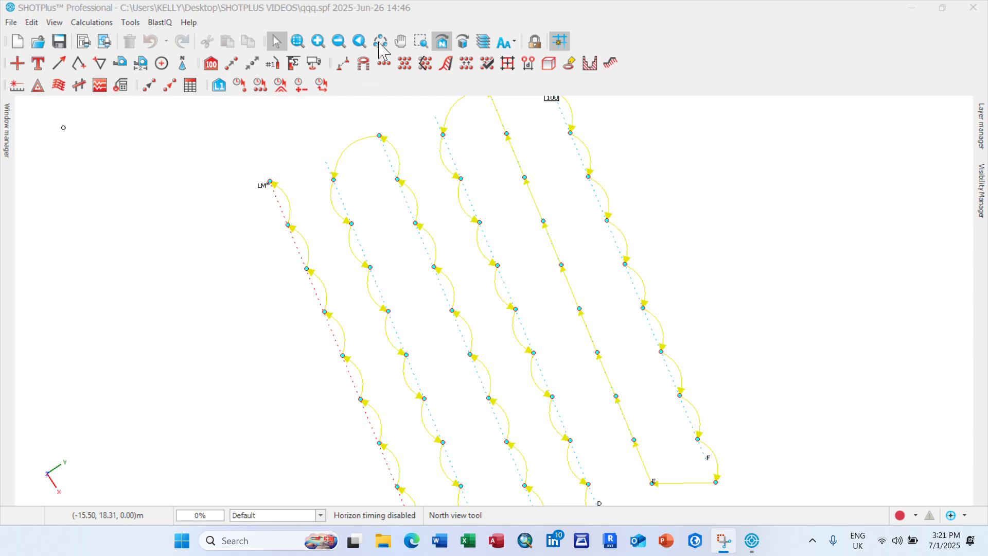
Pan and zoom the rotated plan to fit the whole blast pattern, and exit the Pan view tool
{"action": "left_click", "coordinate": [400, 42]}
{"action": "left_click_drag", "start_coordinate": [384, 236], "coordinate": [361, 227]}
{"action": "scroll", "coordinate": [362, 219], "scroll_direction": "up", "scroll_amount": 3}
{"action": "scroll", "coordinate": [366, 219], "scroll_direction": "down", "scroll_amount": 4}
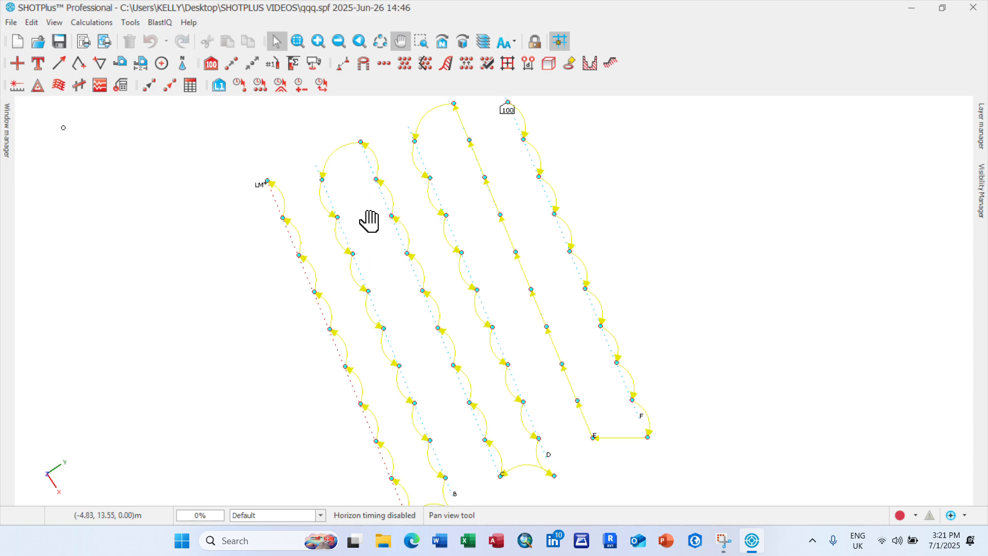
{"action": "right_click", "coordinate": [359, 183]}
{"action": "left_click", "coordinate": [387, 189]}
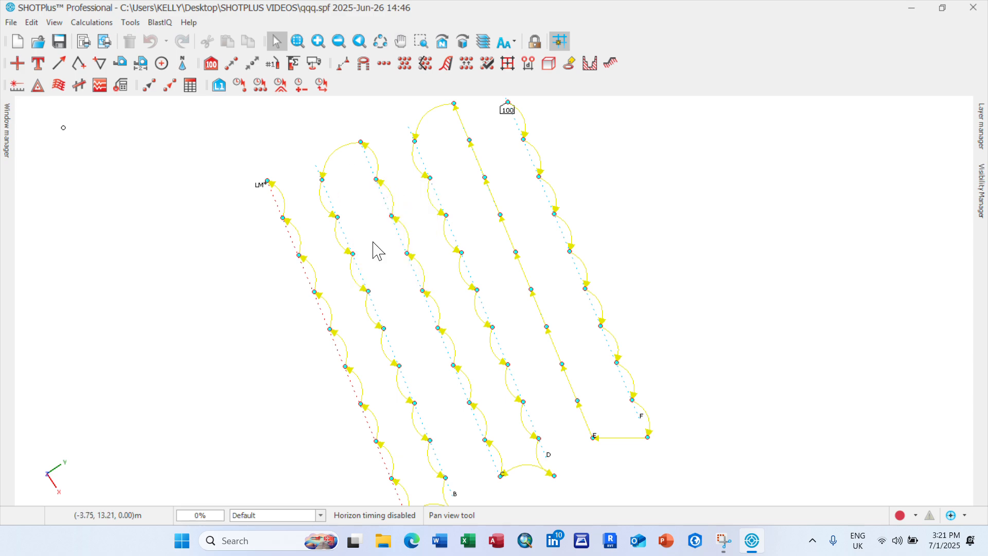
{"action": "scroll", "coordinate": [396, 271], "scroll_direction": "up", "scroll_amount": 2}
{"action": "scroll", "coordinate": [432, 264], "scroll_direction": "down", "scroll_amount": 1}
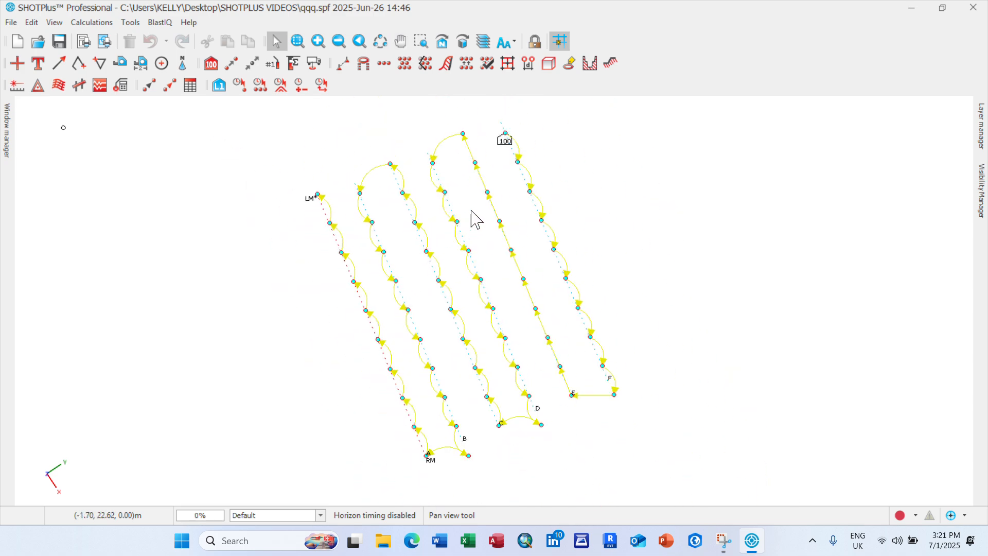
Tilt the blast pattern with the 3D Rotate view tool and examine the hole columns near the LM marker
{"action": "left_click", "coordinate": [463, 41]}
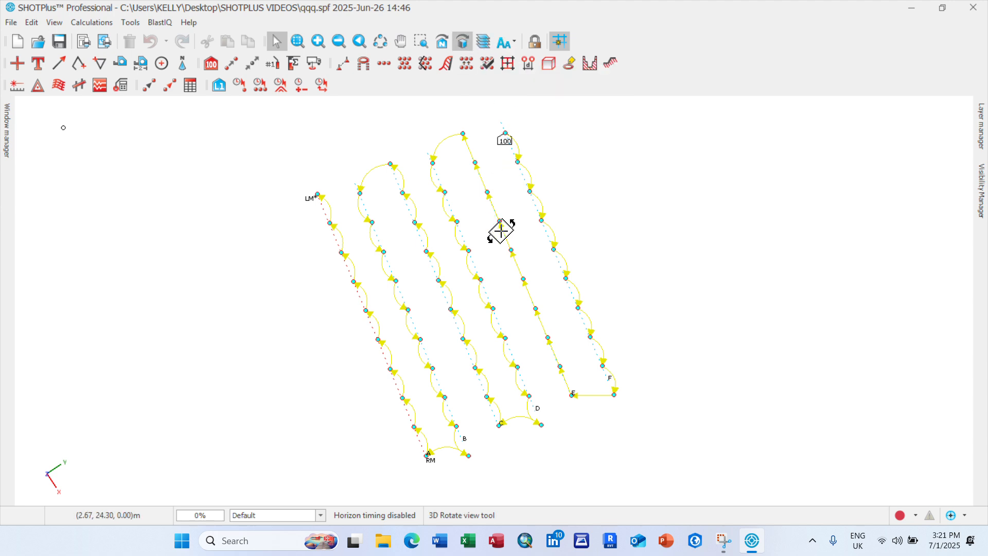
{"action": "left_click_drag", "start_coordinate": [503, 229], "coordinate": [368, 333]}
{"action": "scroll", "coordinate": [367, 334], "scroll_direction": "up", "scroll_amount": 10}
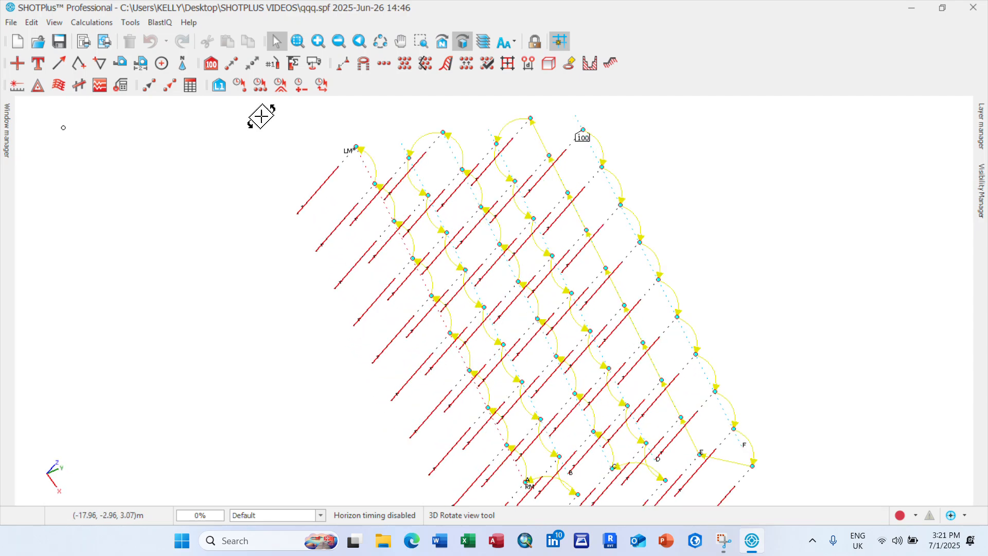
{"action": "scroll", "coordinate": [345, 226], "scroll_direction": "up", "scroll_amount": 4}
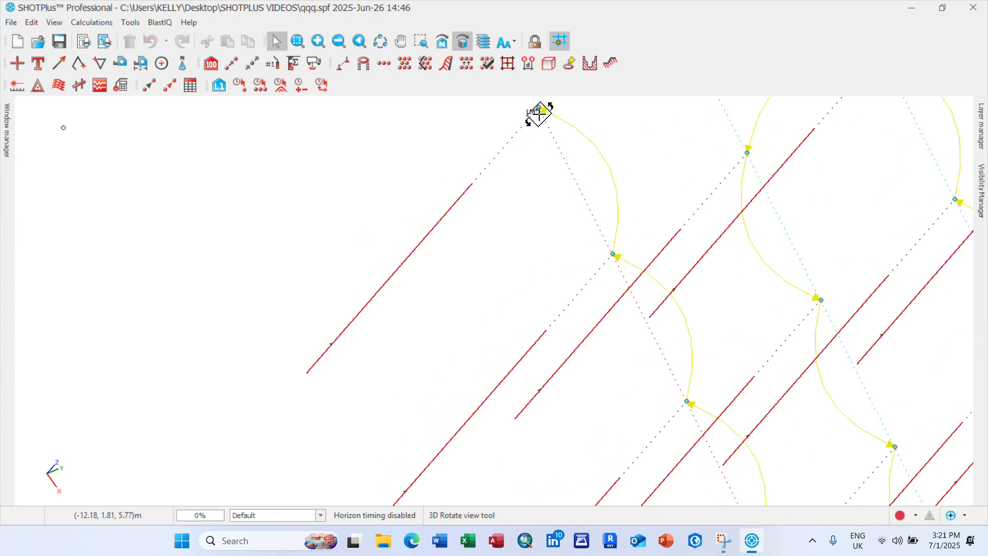
{"action": "scroll", "coordinate": [330, 352], "scroll_direction": "up", "scroll_amount": 2}
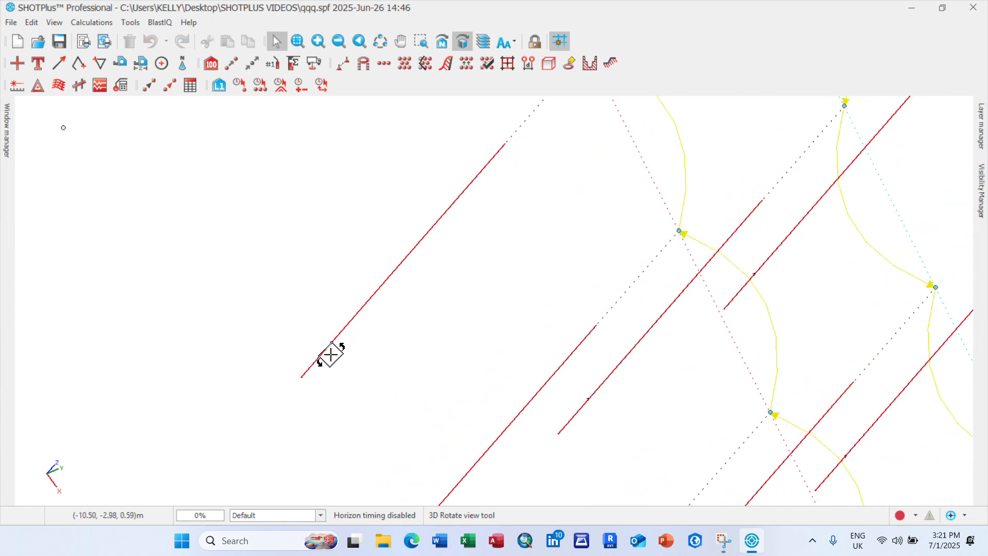
{"action": "scroll", "coordinate": [331, 352], "scroll_direction": "down", "scroll_amount": 3}
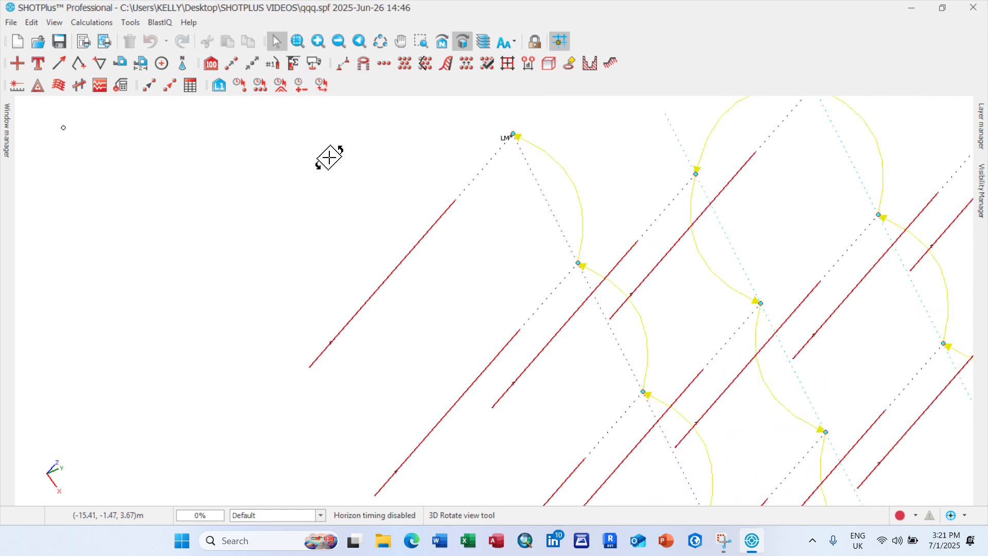
{"action": "right_click", "coordinate": [348, 201]}
{"action": "left_click", "coordinate": [374, 209]}
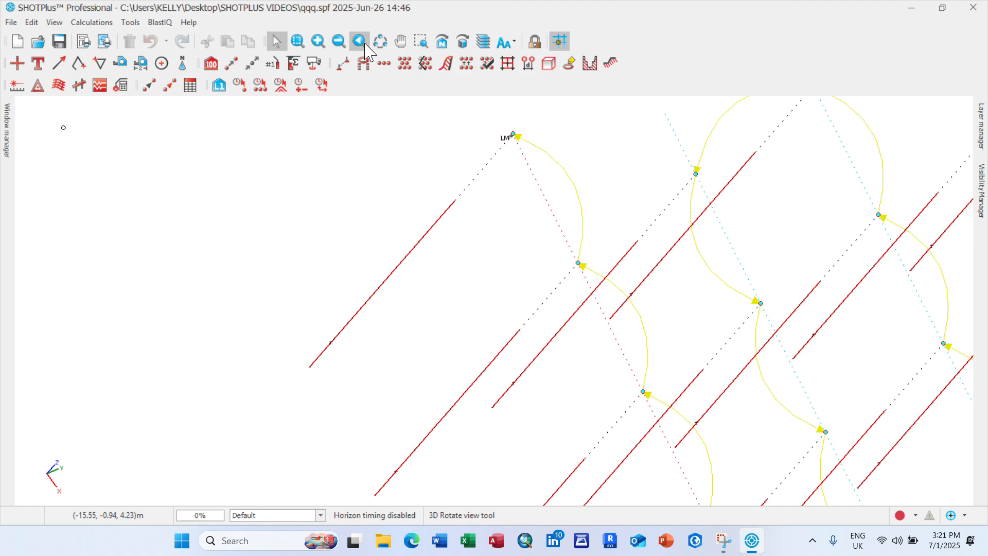
Activate the Pan view tool and inspect the tilted holes beside the LM marker up close
{"action": "left_click", "coordinate": [297, 41]}
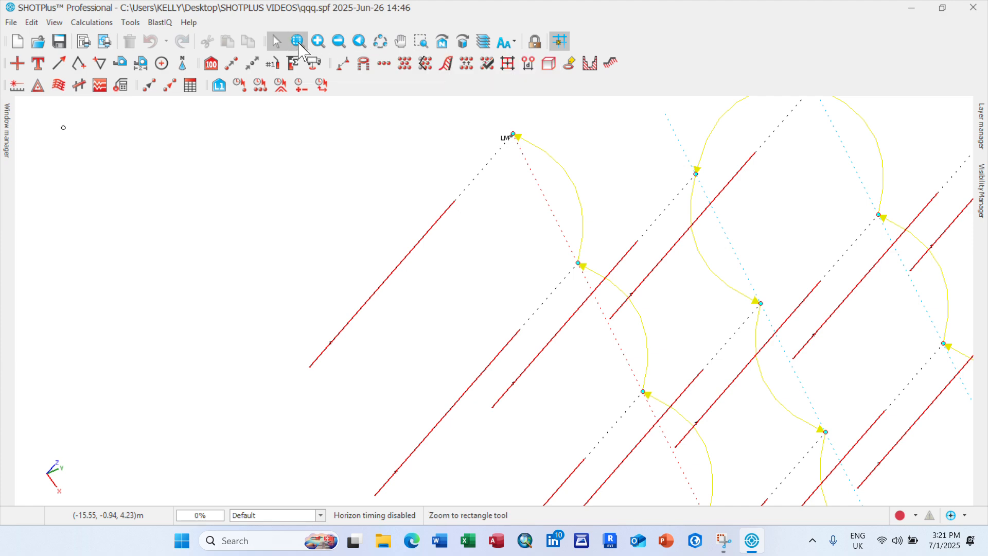
{"action": "left_click", "coordinate": [400, 41]}
{"action": "scroll", "coordinate": [399, 172], "scroll_direction": "up", "scroll_amount": 3}
{"action": "scroll", "coordinate": [427, 222], "scroll_direction": "down", "scroll_amount": 3}
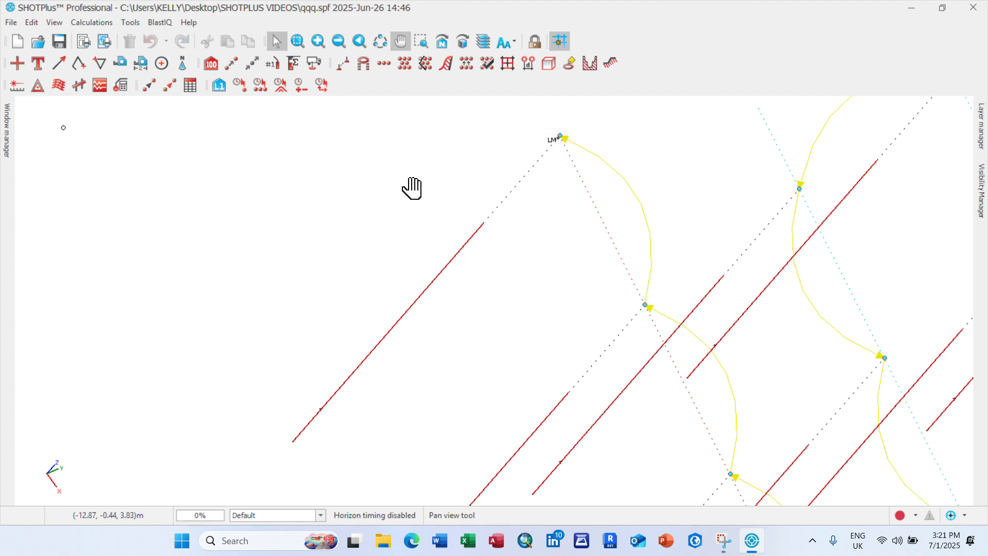
Exit the Pan view tool, return the tilted blast pattern to a flat plan view, and fit the whole pattern in view
{"action": "right_click", "coordinate": [387, 156]}
{"action": "left_click", "coordinate": [428, 164]}
{"action": "scroll", "coordinate": [419, 183], "scroll_direction": "up", "scroll_amount": 3}
{"action": "scroll", "coordinate": [418, 185], "scroll_direction": "down", "scroll_amount": 5}
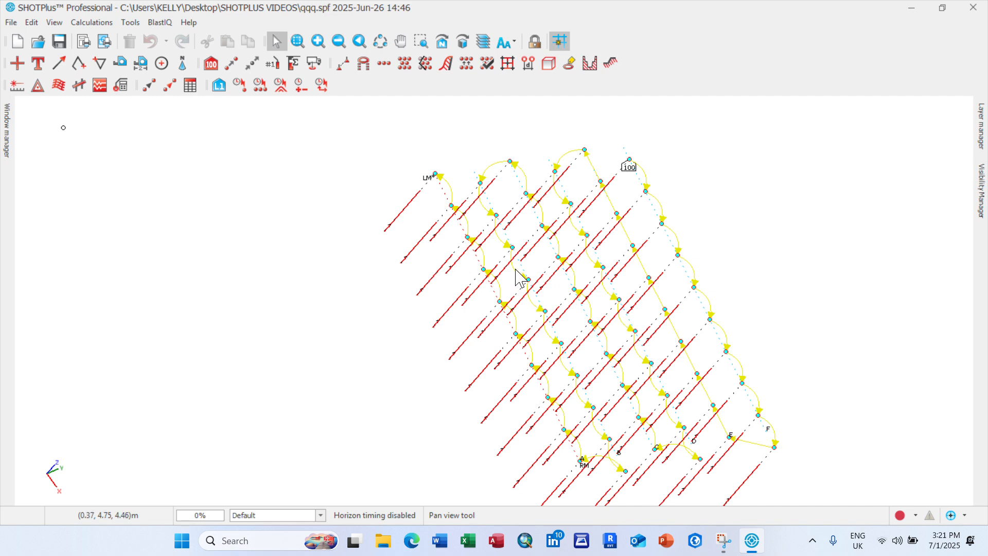
{"action": "left_click", "coordinate": [380, 40]}
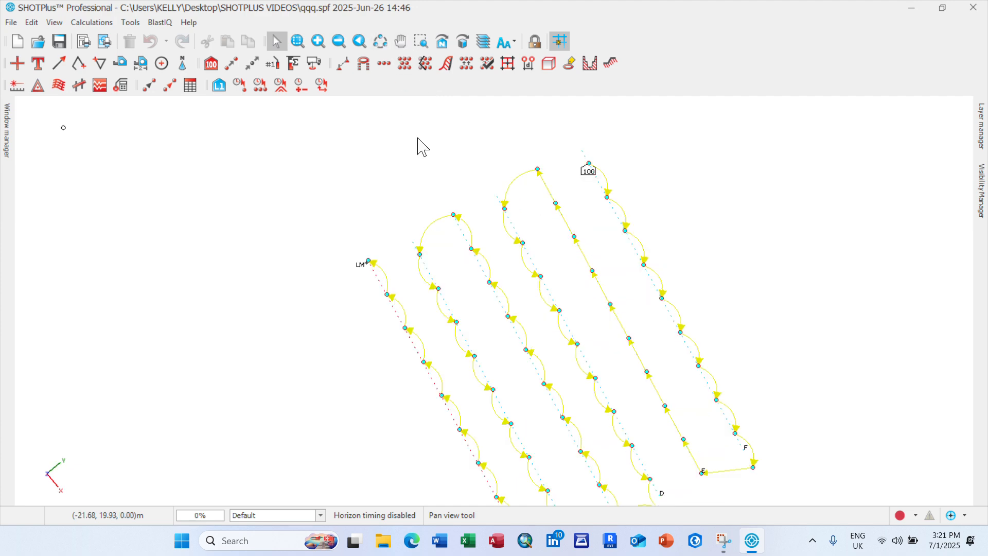
{"action": "left_click_drag", "start_coordinate": [525, 302], "coordinate": [443, 216]}
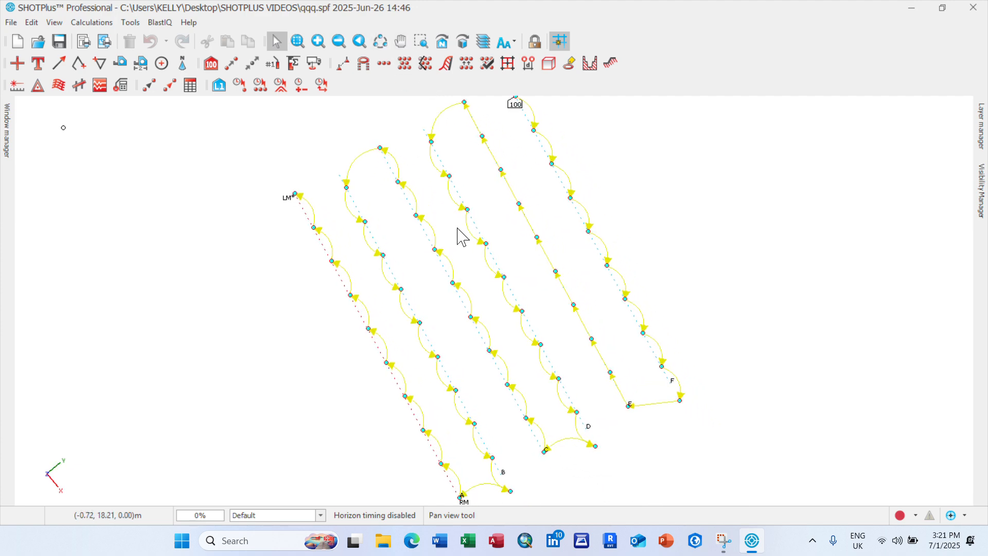
{"action": "scroll", "coordinate": [458, 228], "scroll_direction": "down", "scroll_amount": 1}
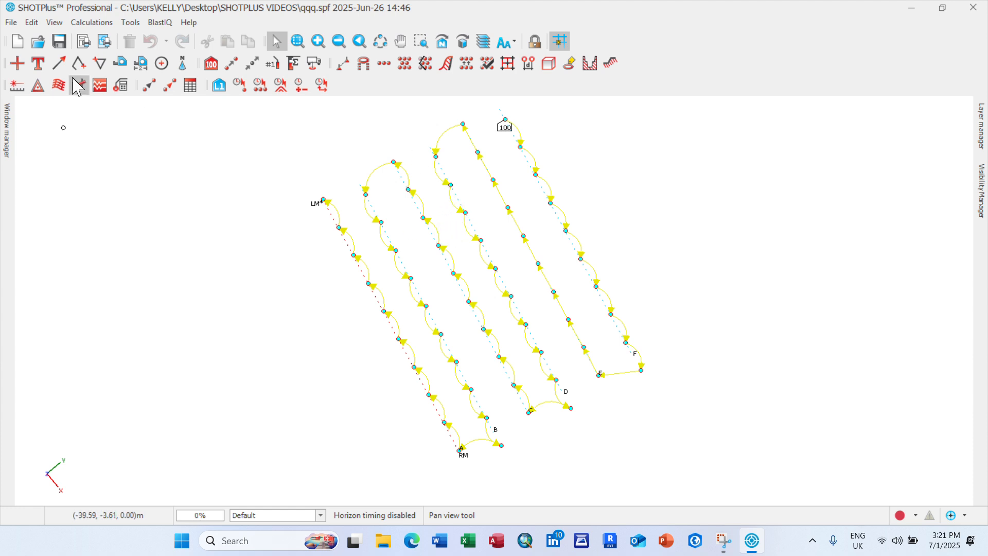
Review the import, export and print options for the blast file, and exit the program
{"action": "left_click", "coordinate": [14, 26]}
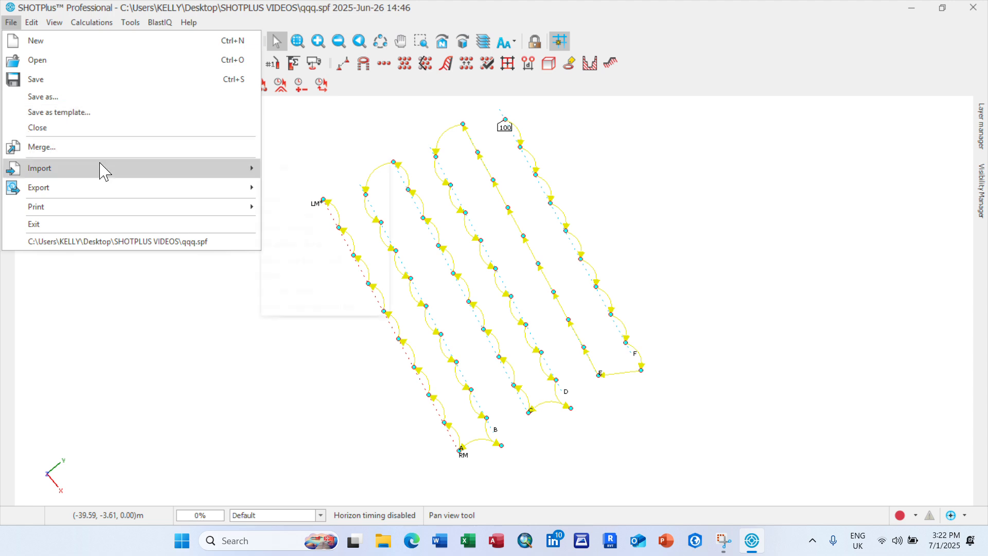
{"action": "mouse_move", "coordinate": [99, 168]}
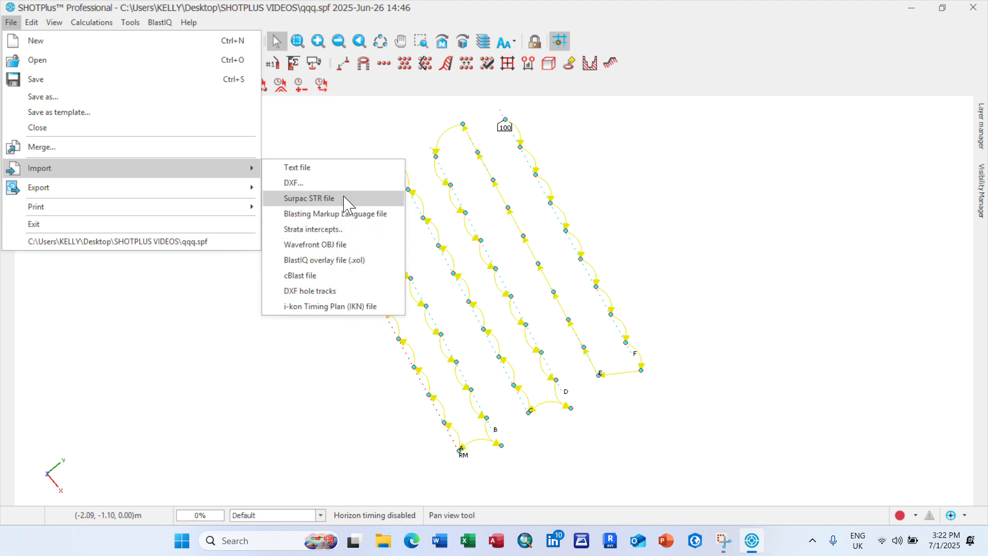
{"action": "mouse_move", "coordinate": [194, 192]}
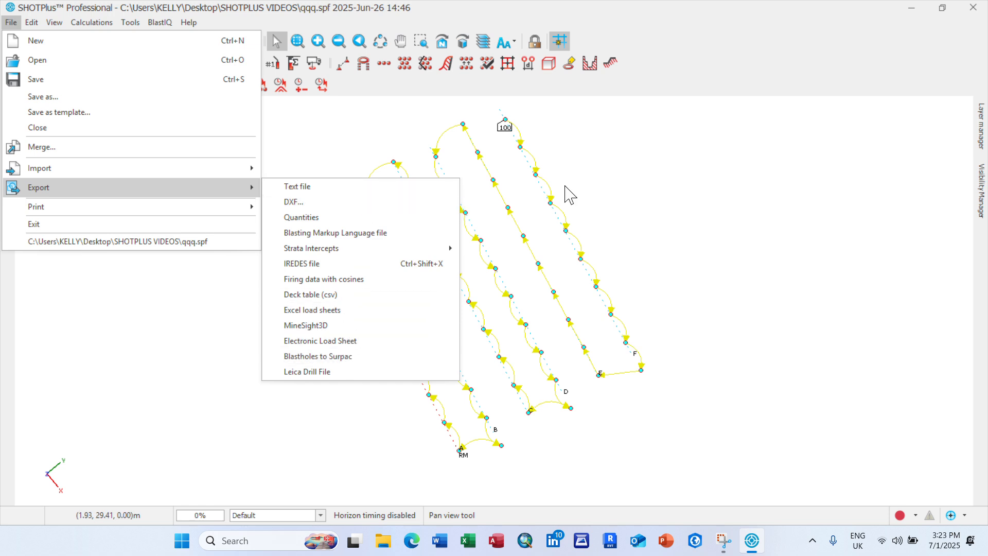
{"action": "mouse_move", "coordinate": [178, 208]}
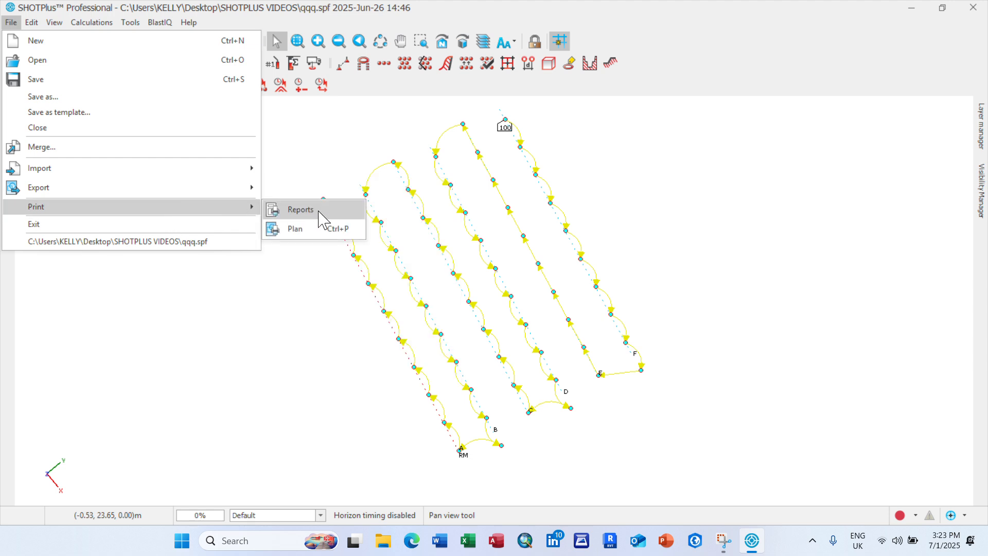
{"action": "left_click", "coordinate": [194, 223]}
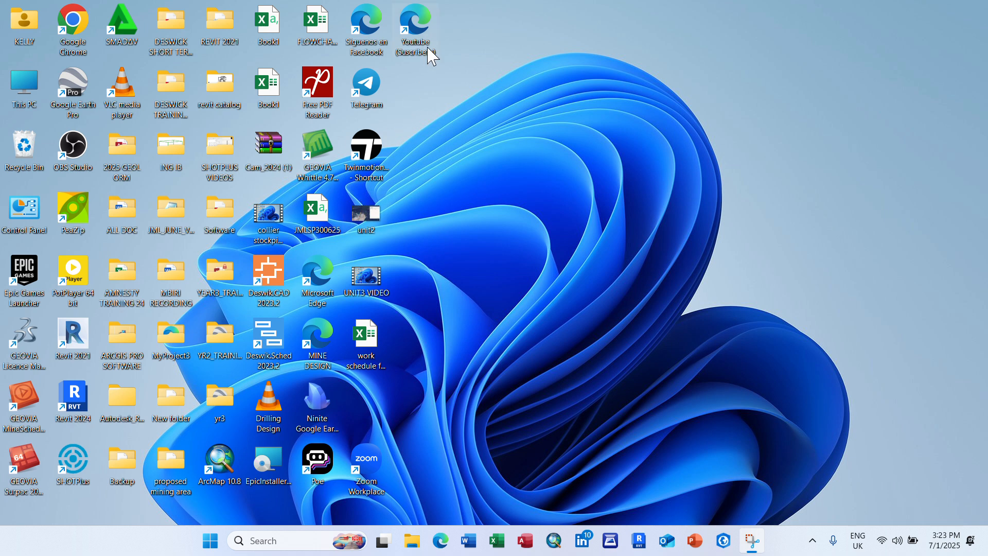
Relaunch SHOTPlus from the desktop, using the current version instead of installing the update
{"action": "double_click", "coordinate": [70, 459]}
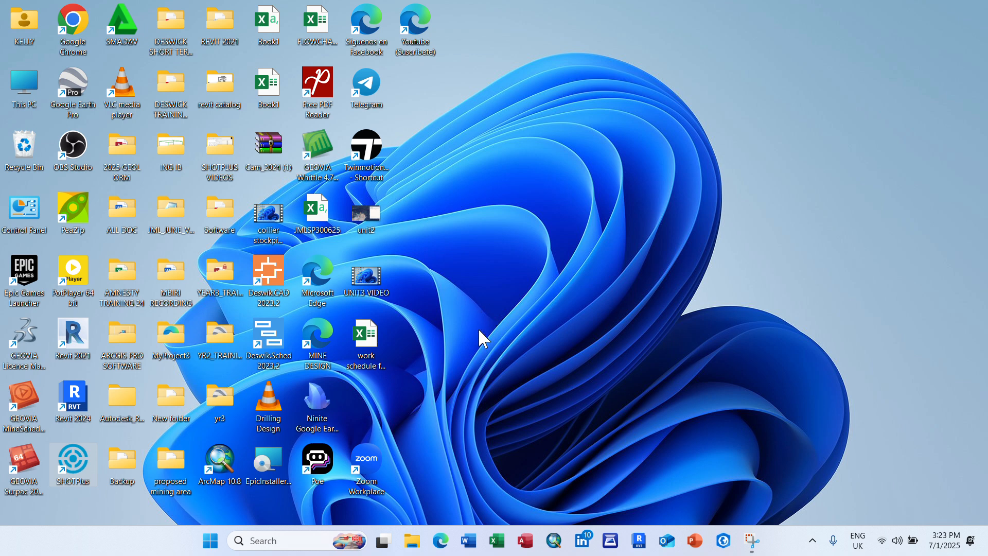
{"action": "double_click", "coordinate": [77, 468]}
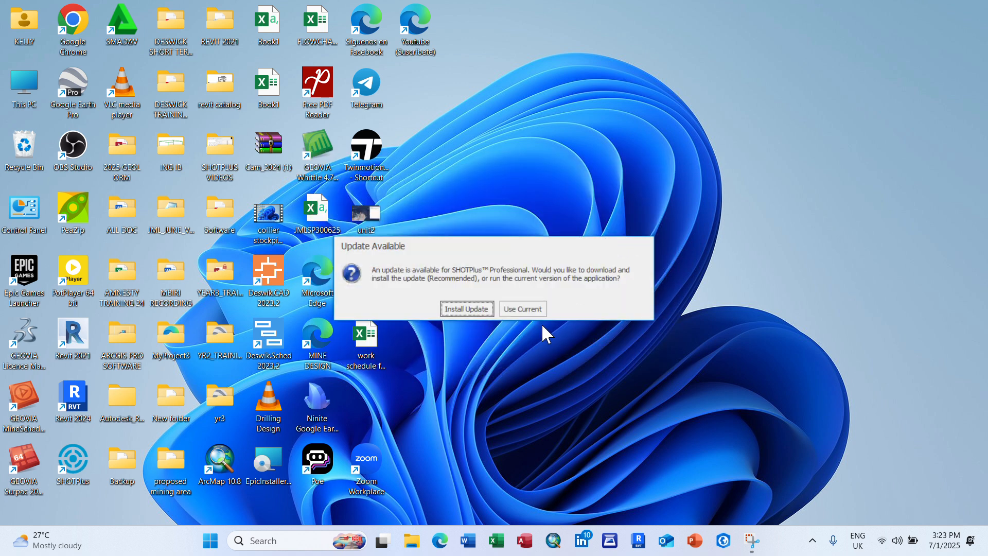
{"action": "left_click", "coordinate": [526, 311]}
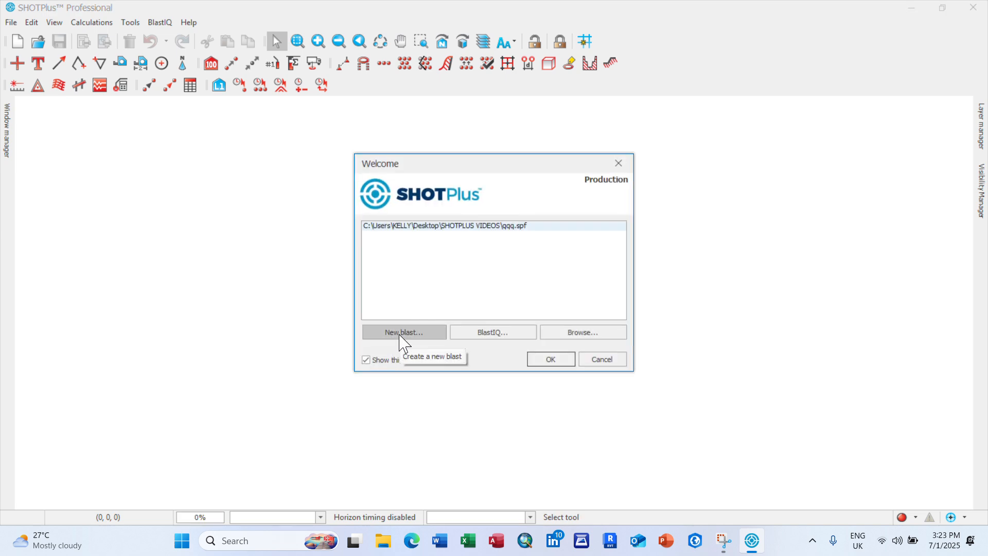
Create a new blast project titled "ww" with no starting template
{"action": "left_click", "coordinate": [401, 334]}
{"action": "type", "text": "ww"}
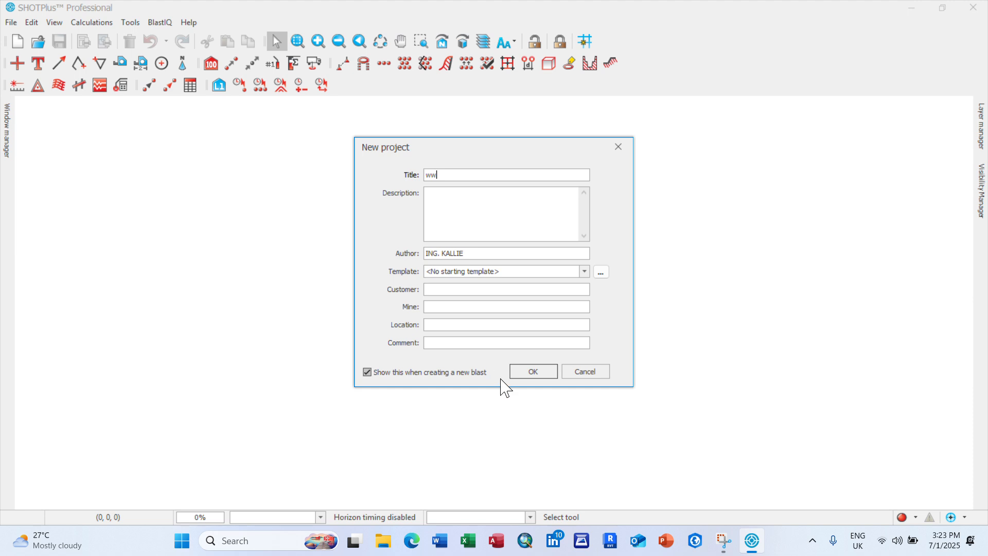
{"action": "left_click", "coordinate": [530, 371]}
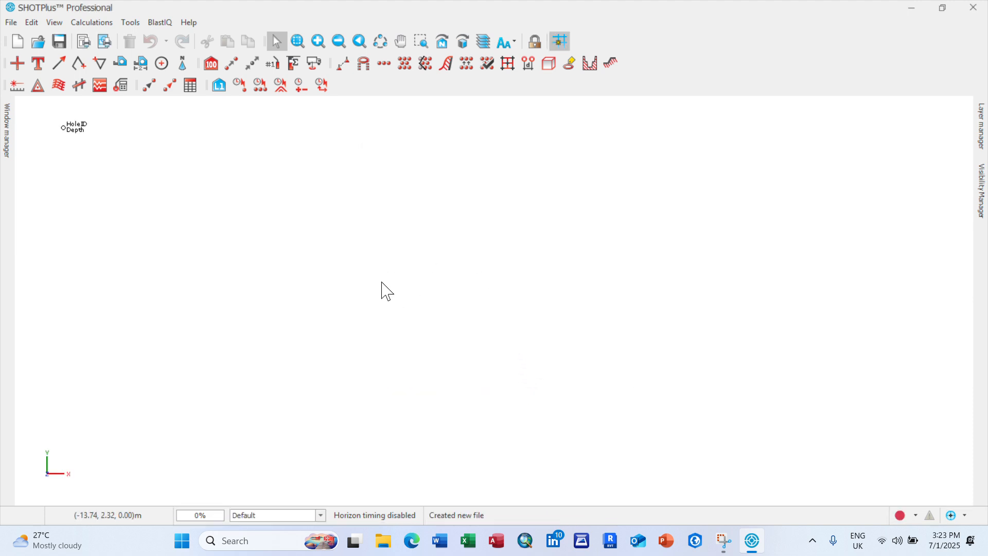
Examine the display unit and language choices and the report setup in the program settings, and leave without making changes
{"action": "left_click", "coordinate": [33, 25]}
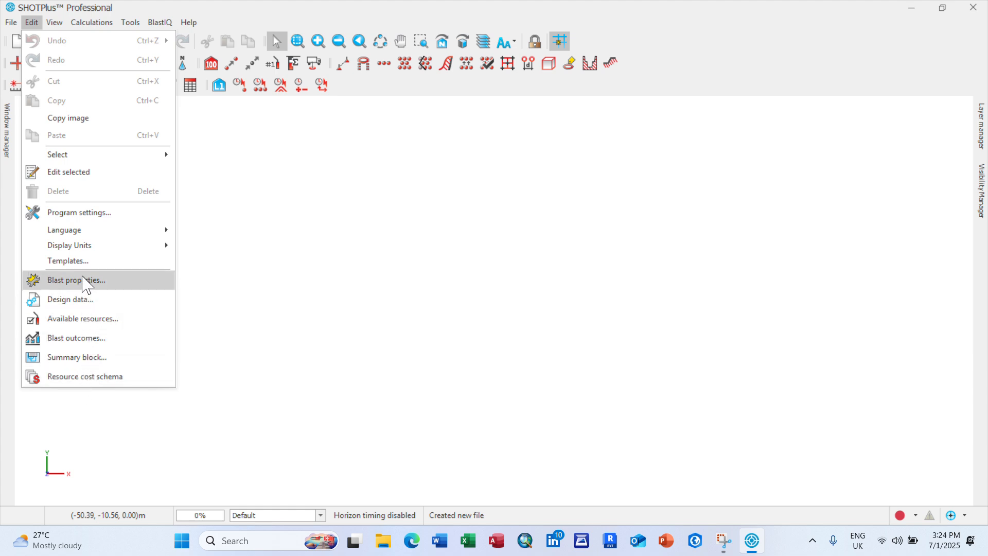
{"action": "mouse_move", "coordinate": [86, 250]}
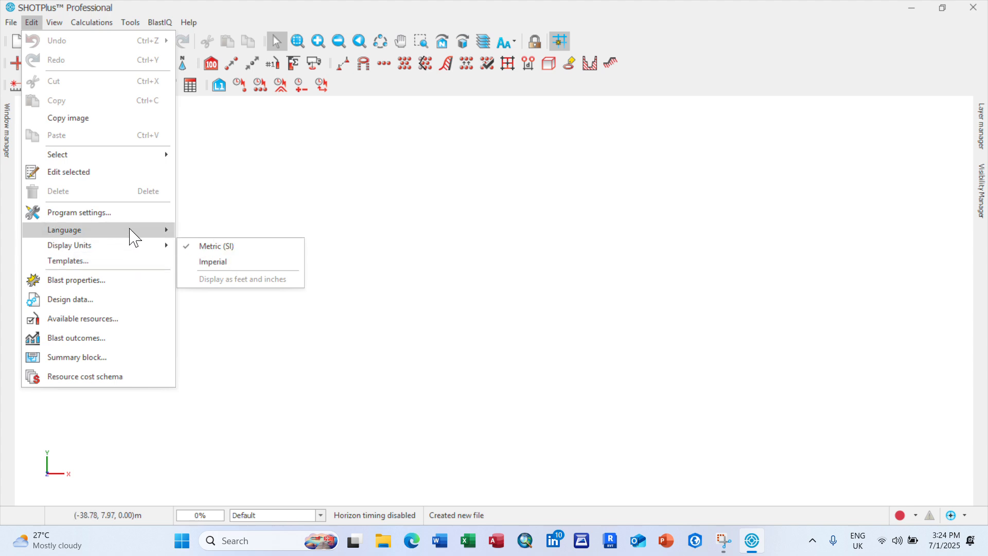
{"action": "mouse_move", "coordinate": [134, 235]}
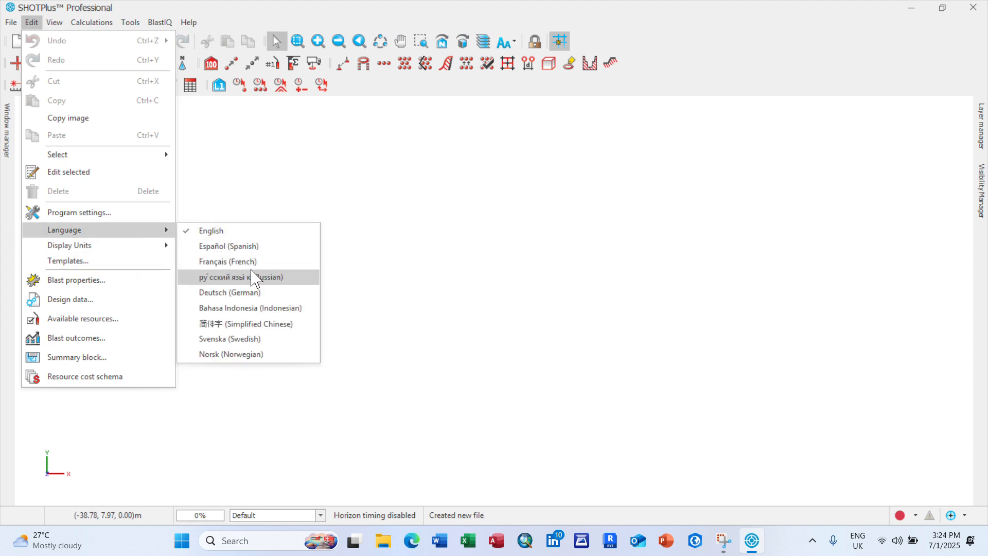
{"action": "left_click", "coordinate": [105, 213]}
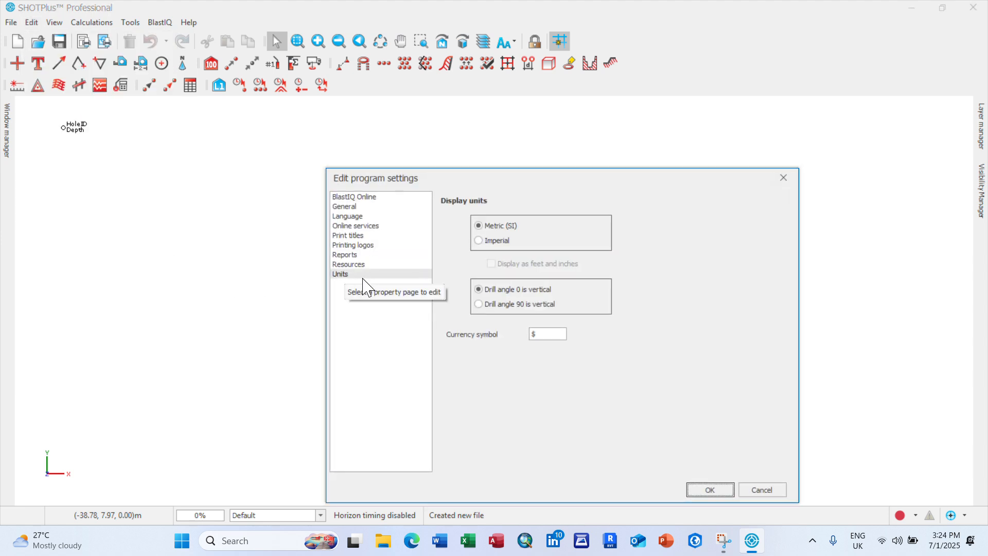
{"action": "left_click", "coordinate": [355, 255]}
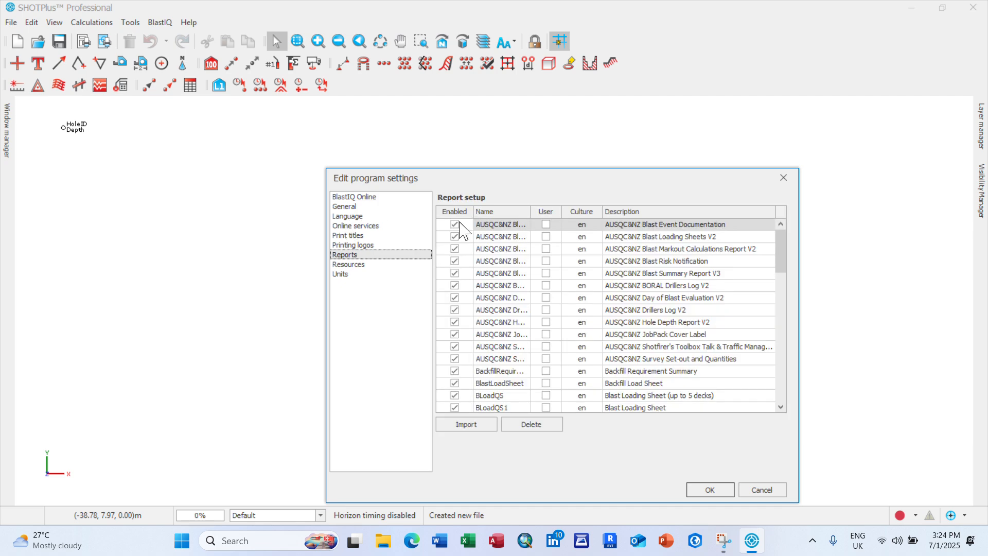
{"action": "left_click", "coordinate": [762, 489]}
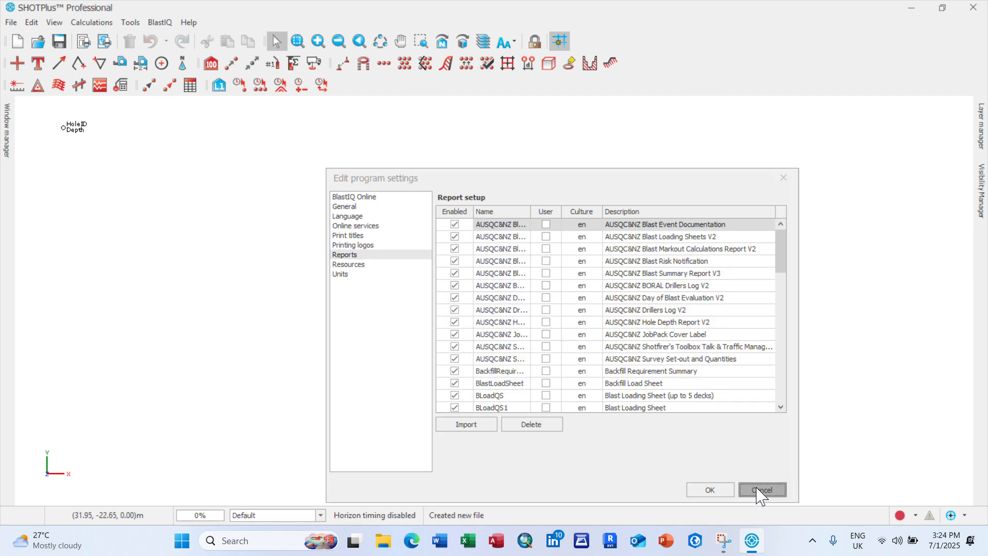
Look over the available view, calculation, tool and help commands, including the environmental prediction and auto loading options
{"action": "left_click", "coordinate": [54, 23]}
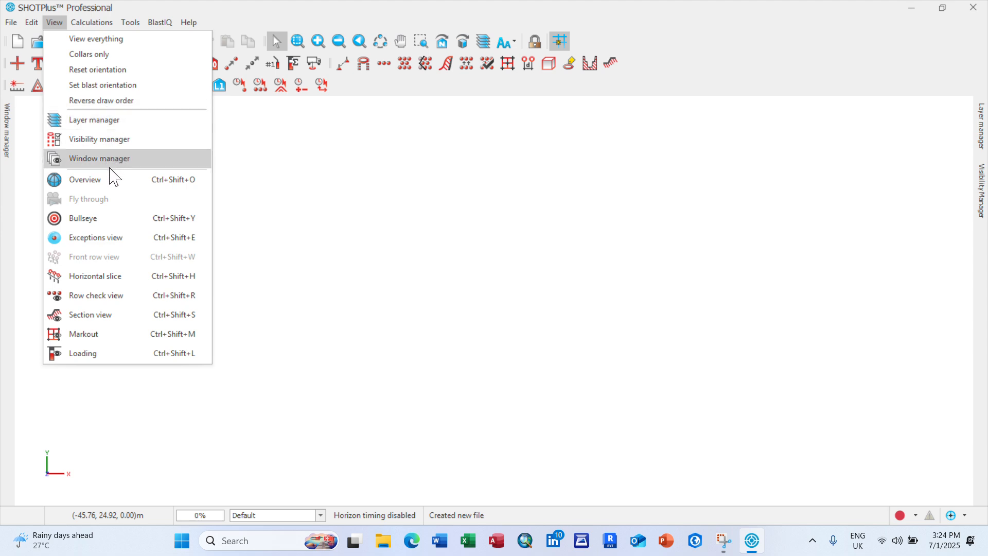
{"action": "mouse_move", "coordinate": [86, 23]}
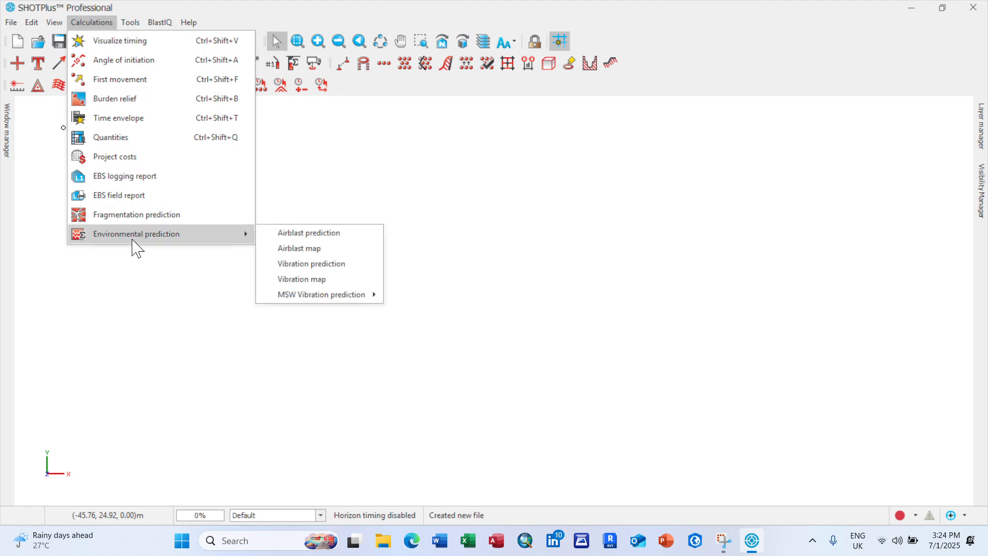
{"action": "mouse_move", "coordinate": [128, 30]}
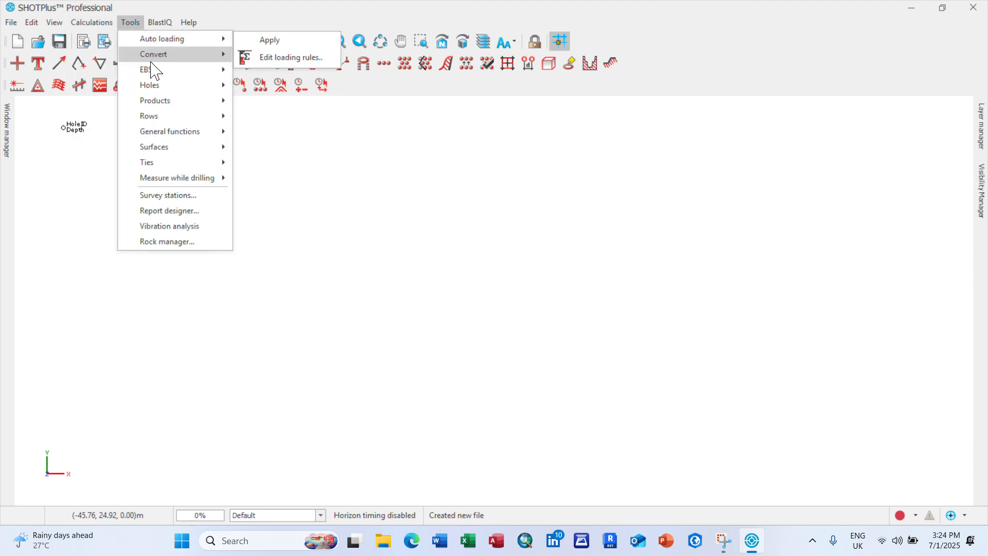
{"action": "mouse_move", "coordinate": [163, 29]}
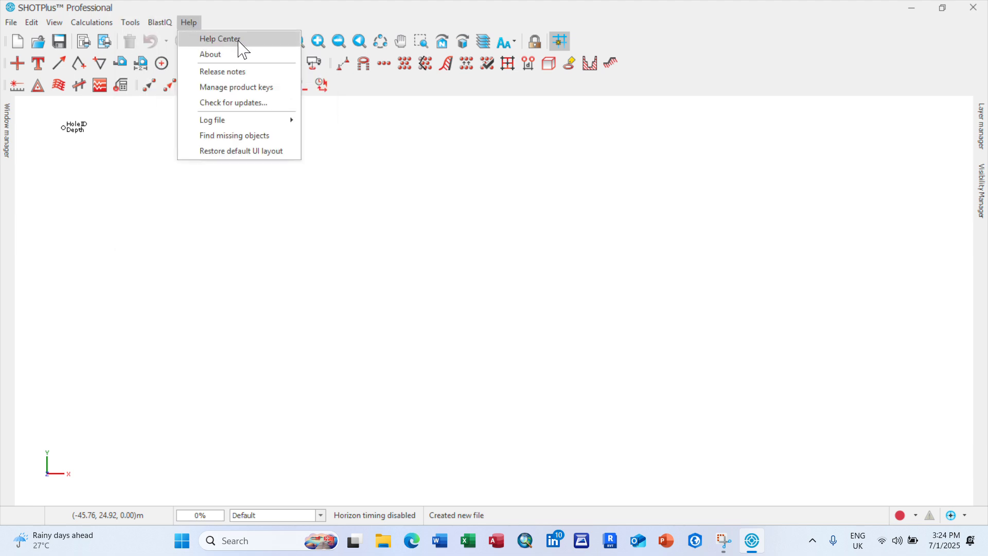
{"action": "left_click", "coordinate": [235, 169]}
Review the BlastIQ Online, General and Language pages of the program settings, and cancel without changes
{"action": "left_click", "coordinate": [11, 24]}
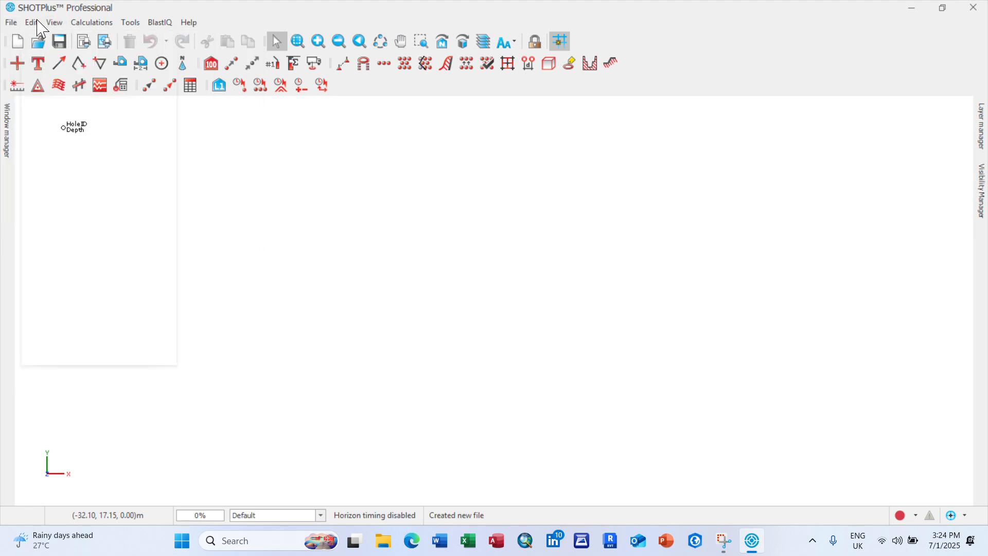
{"action": "mouse_move", "coordinate": [37, 28]}
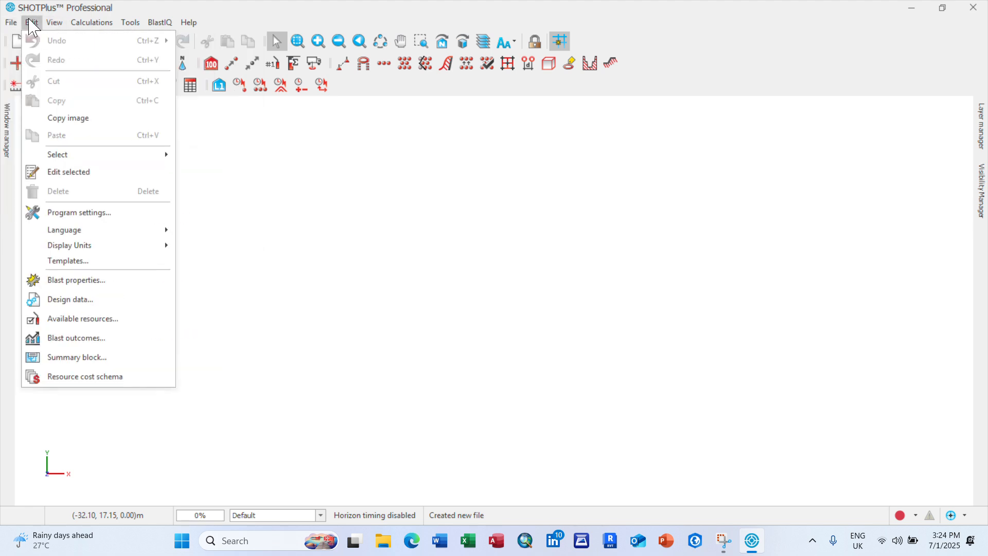
{"action": "left_click", "coordinate": [84, 212]}
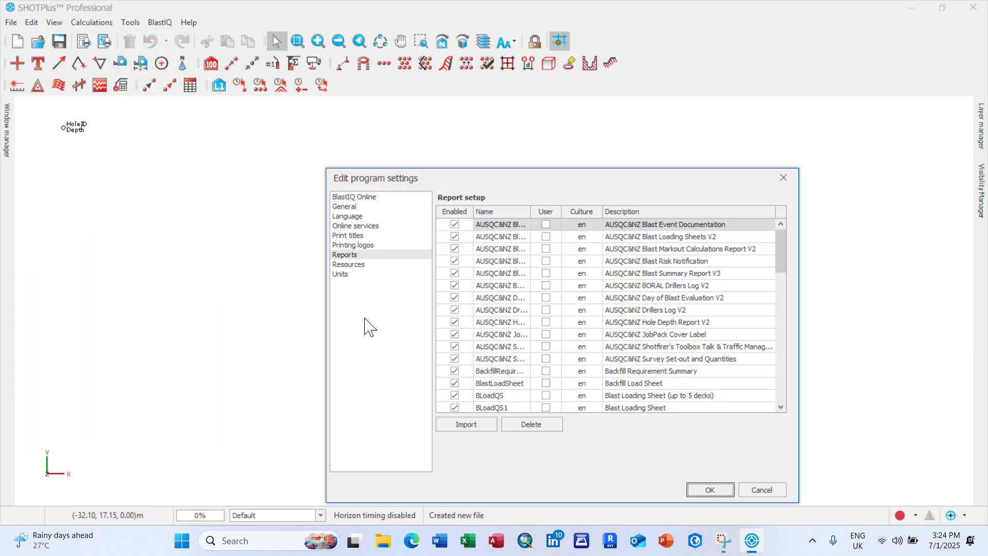
{"action": "left_click", "coordinate": [358, 197]}
{"action": "left_click", "coordinate": [354, 208]}
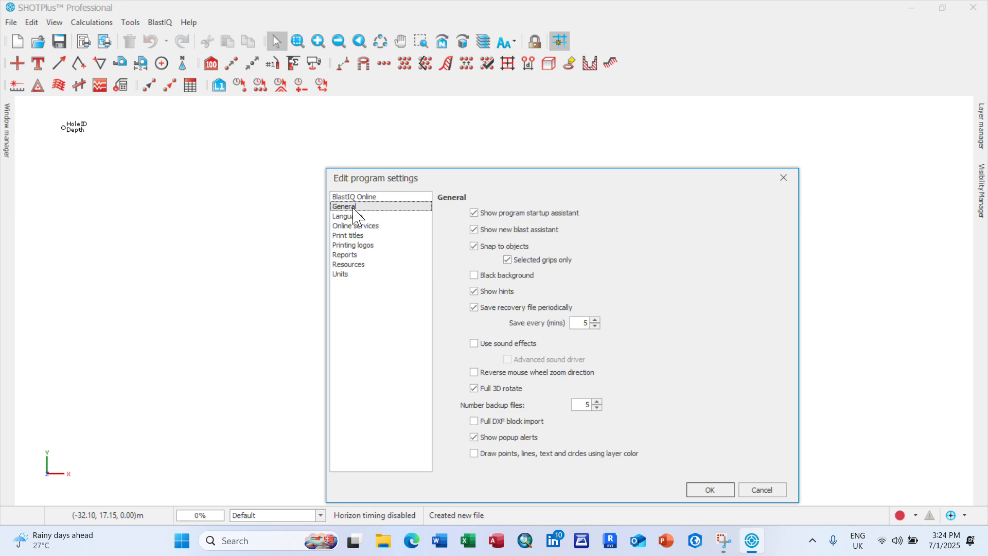
{"action": "left_click", "coordinate": [353, 216]}
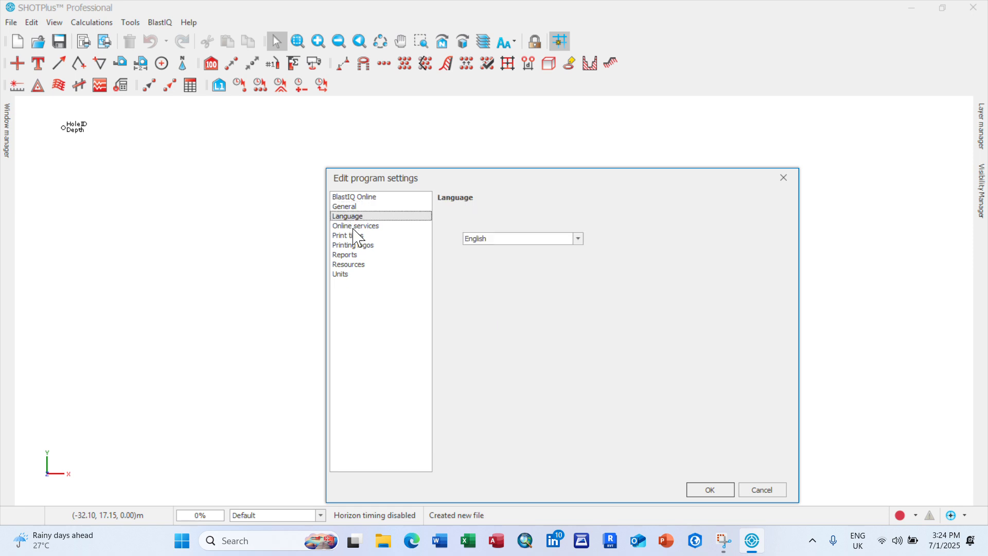
{"action": "left_click", "coordinate": [768, 492]}
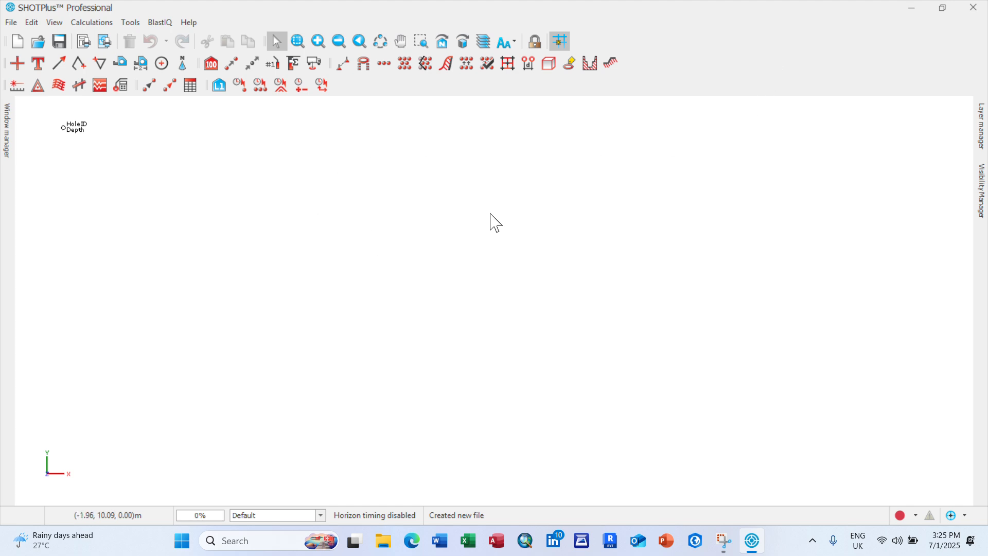
Hide the Tools toolbar and show it again
{"action": "mouse_move", "coordinate": [6, 132]}
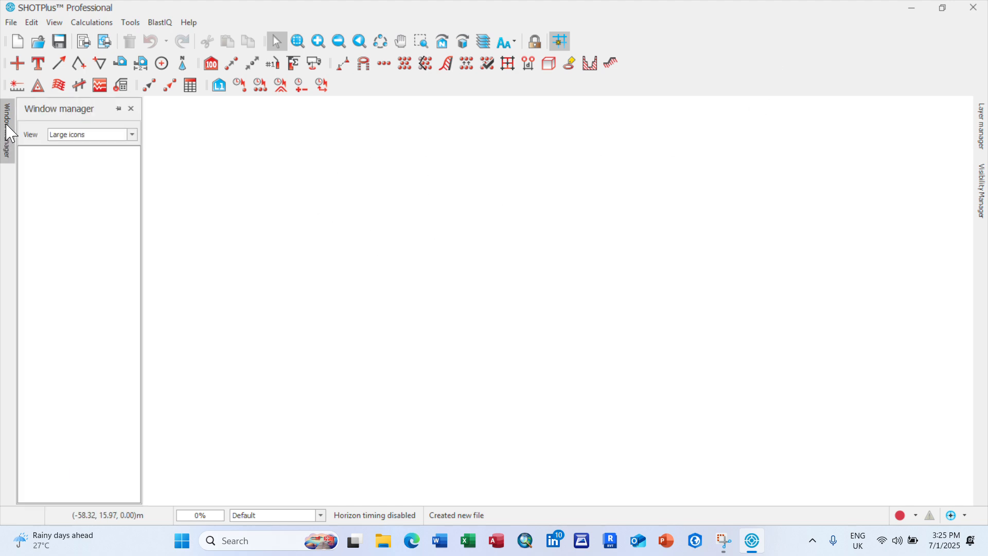
{"action": "mouse_move", "coordinate": [983, 134]}
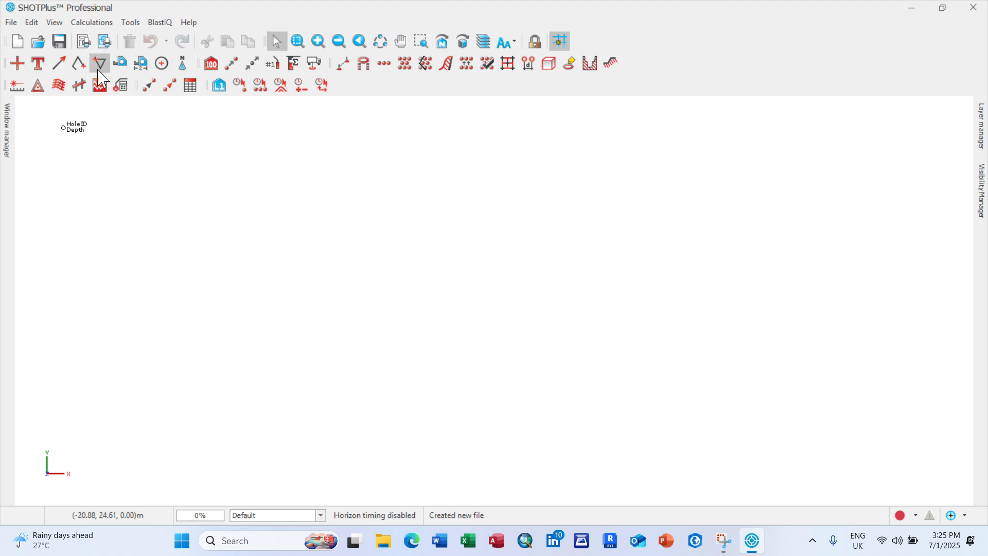
{"action": "right_click", "coordinate": [735, 55]}
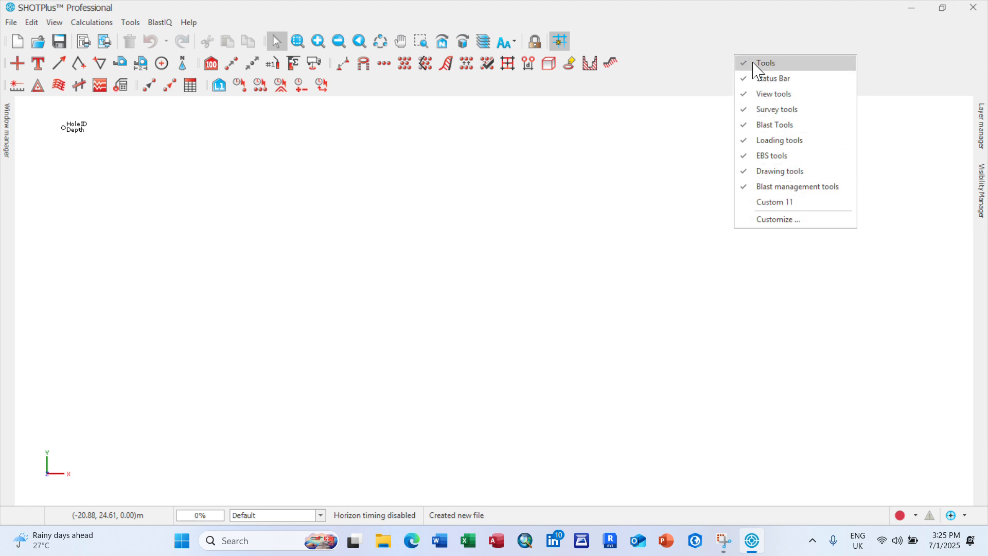
{"action": "left_click", "coordinate": [753, 63]}
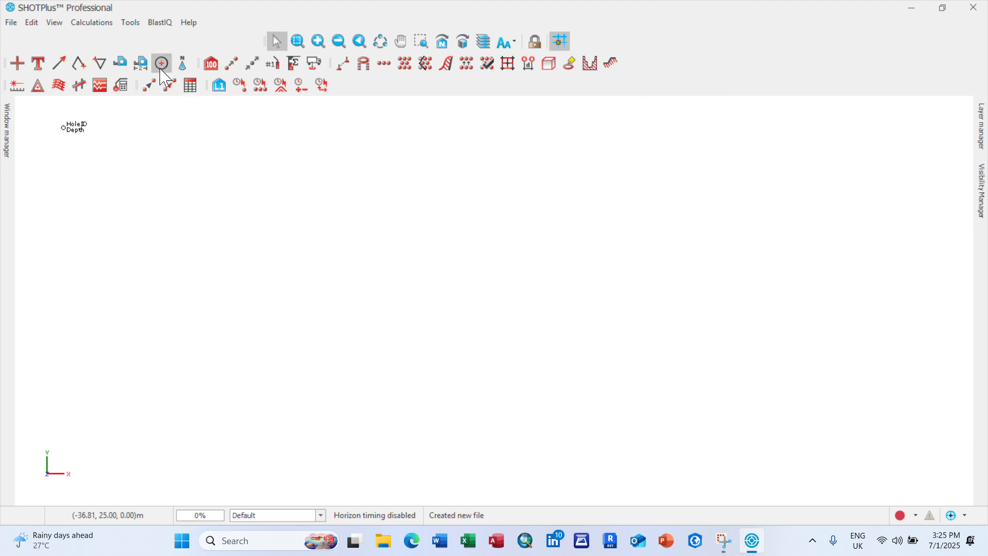
{"action": "right_click", "coordinate": [707, 66]}
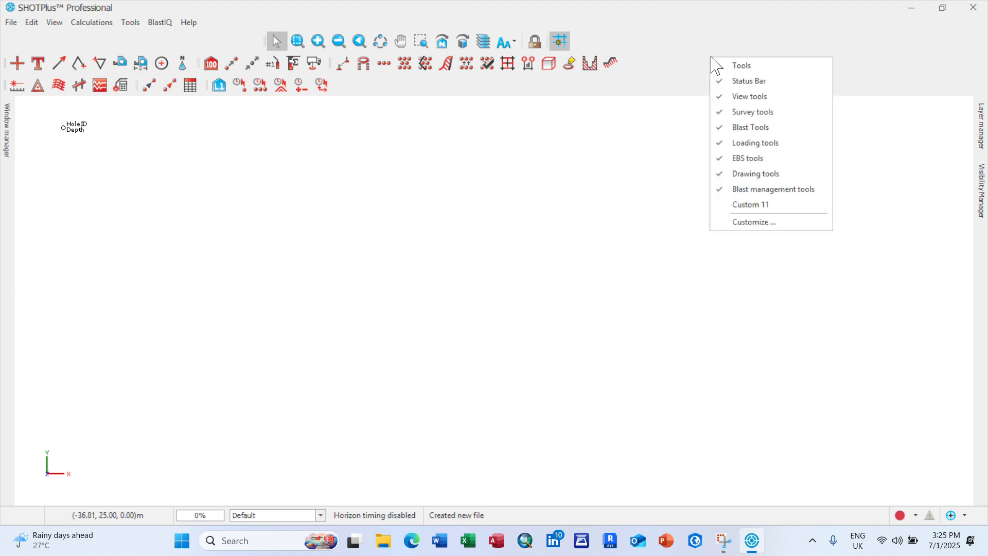
{"action": "left_click", "coordinate": [743, 65]}
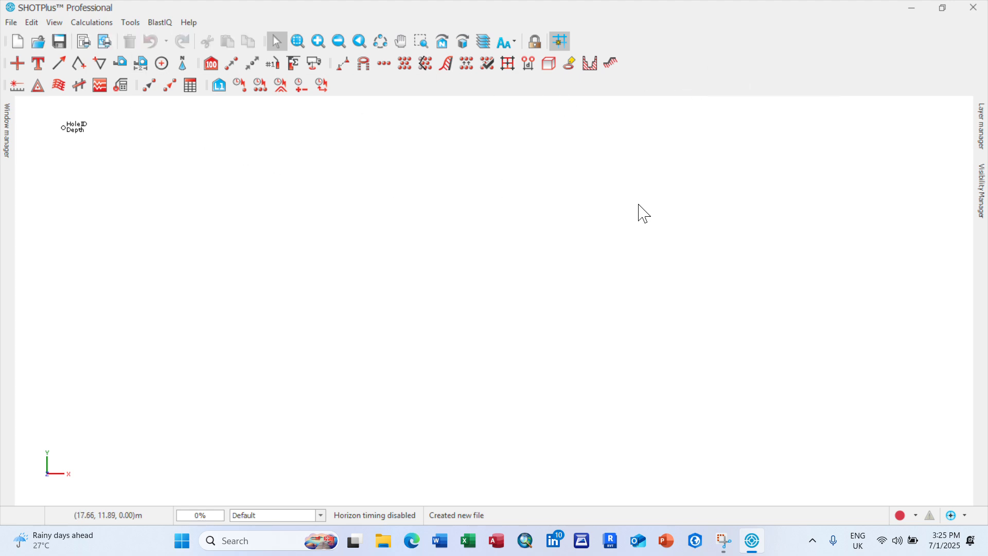
Open the default values for new holes and set the hole length to 15.0 m
{"action": "double_click", "coordinate": [364, 64]}
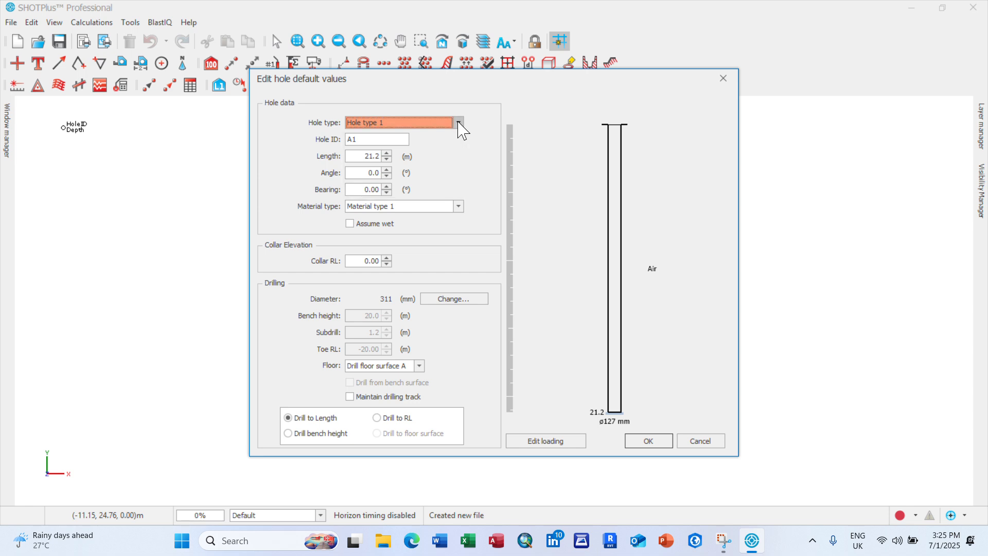
{"action": "left_click", "coordinate": [385, 140]}
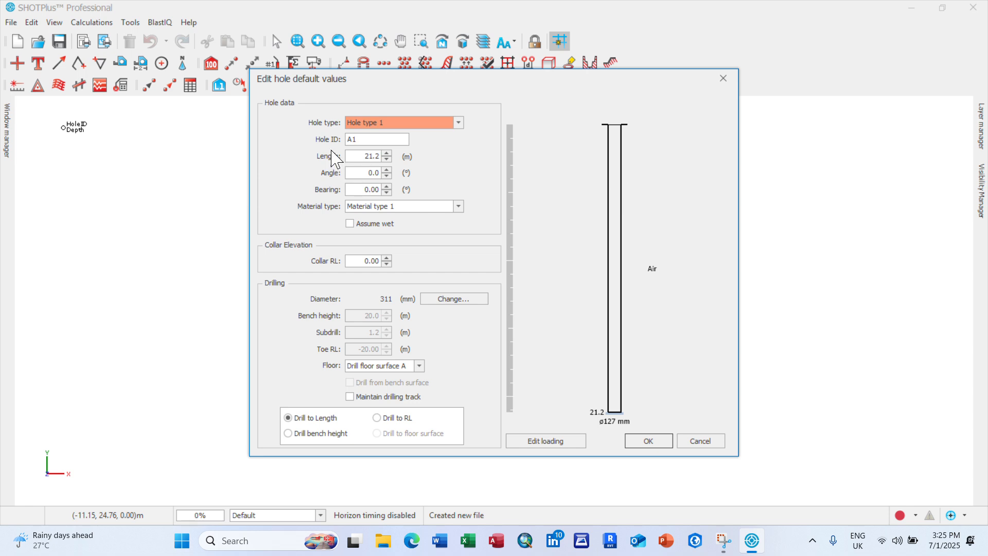
{"action": "left_click_drag", "start_coordinate": [364, 154], "coordinate": [386, 159]}
{"action": "double_click", "coordinate": [366, 153]}
Review the material types, keep Material type 1, and accept a 311 mm drill diameter for the default hole
{"action": "left_click", "coordinate": [460, 207]}
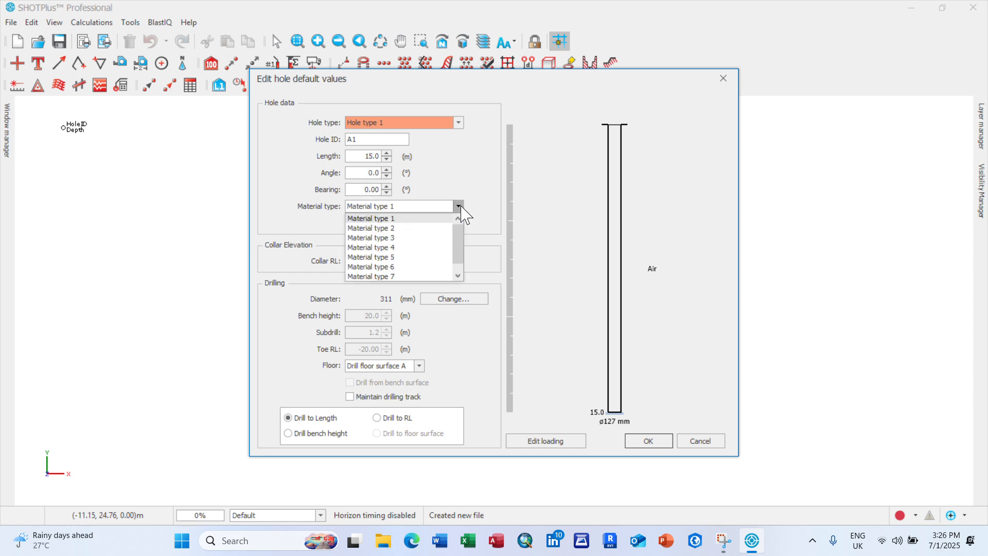
{"action": "left_click", "coordinate": [461, 207]}
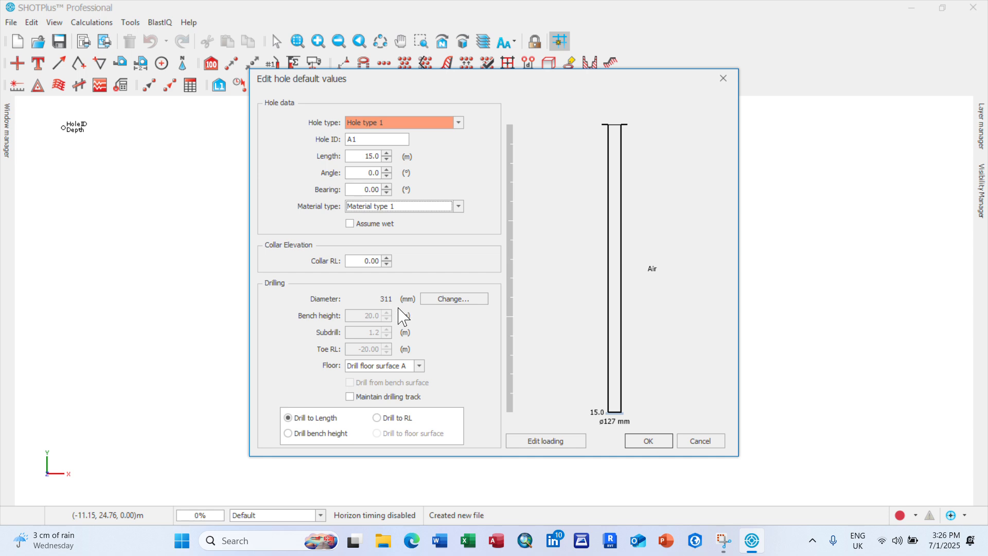
{"action": "left_click", "coordinate": [457, 301]}
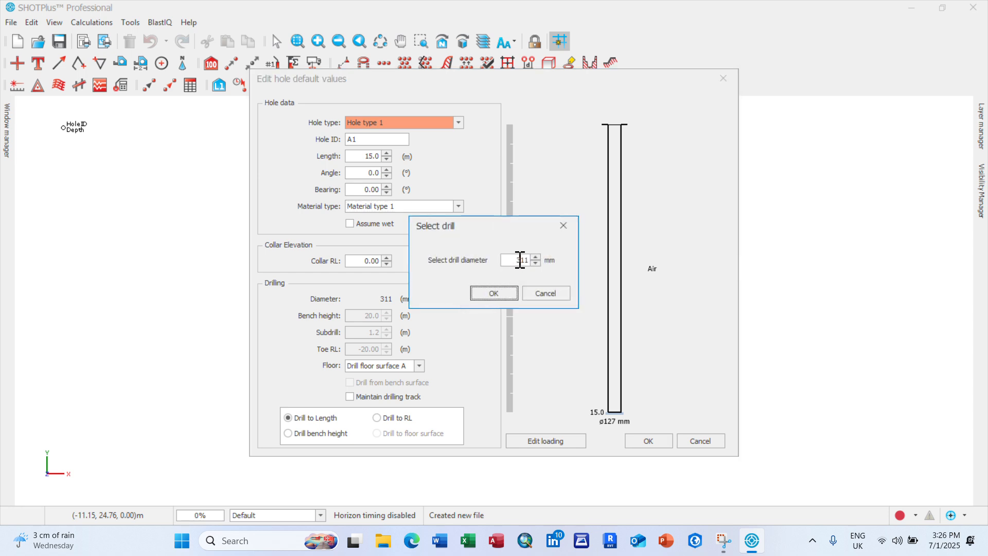
{"action": "left_click", "coordinate": [497, 292]}
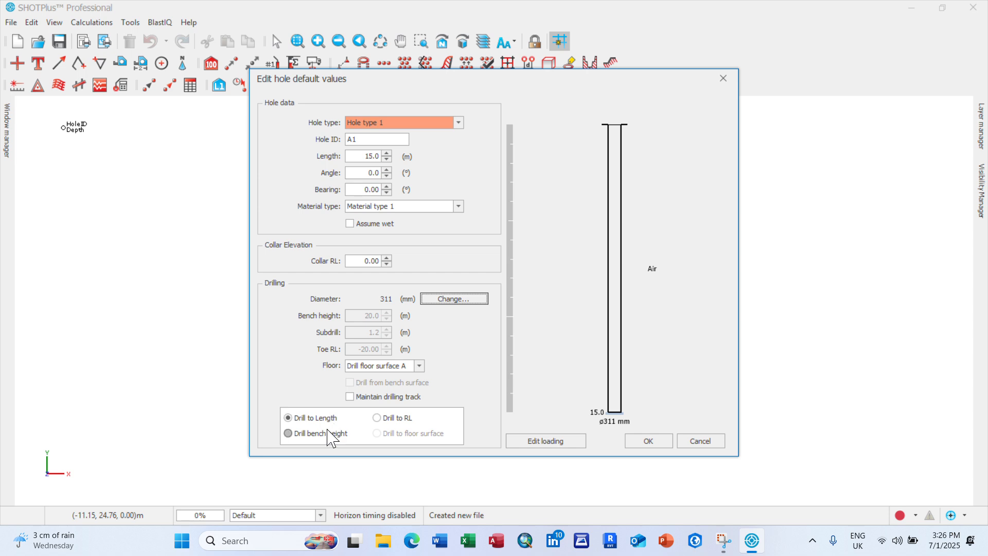
Switch the default hole to drilling by bench height and set the bench height to 15.0 m
{"action": "left_click", "coordinate": [312, 437]}
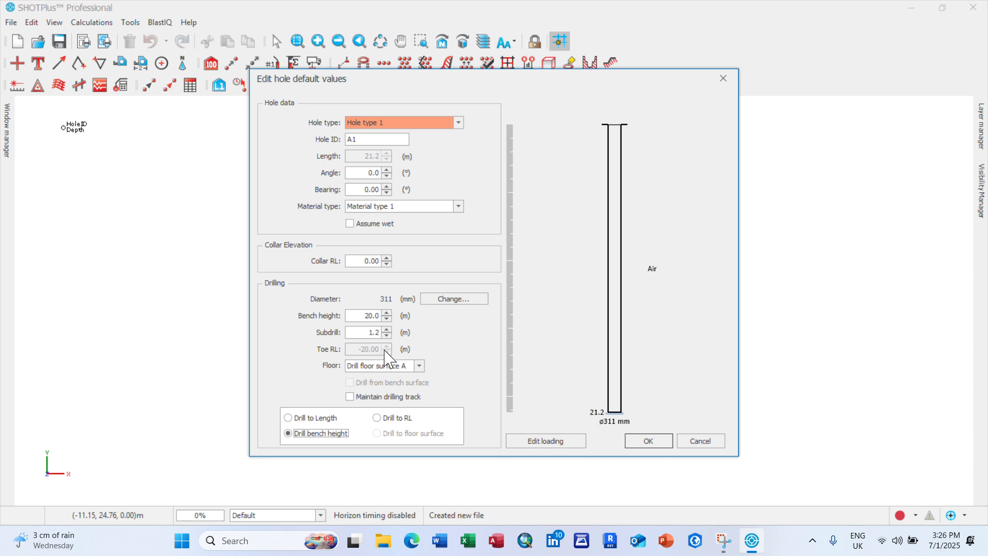
{"action": "left_click_drag", "start_coordinate": [357, 316], "coordinate": [386, 321]}
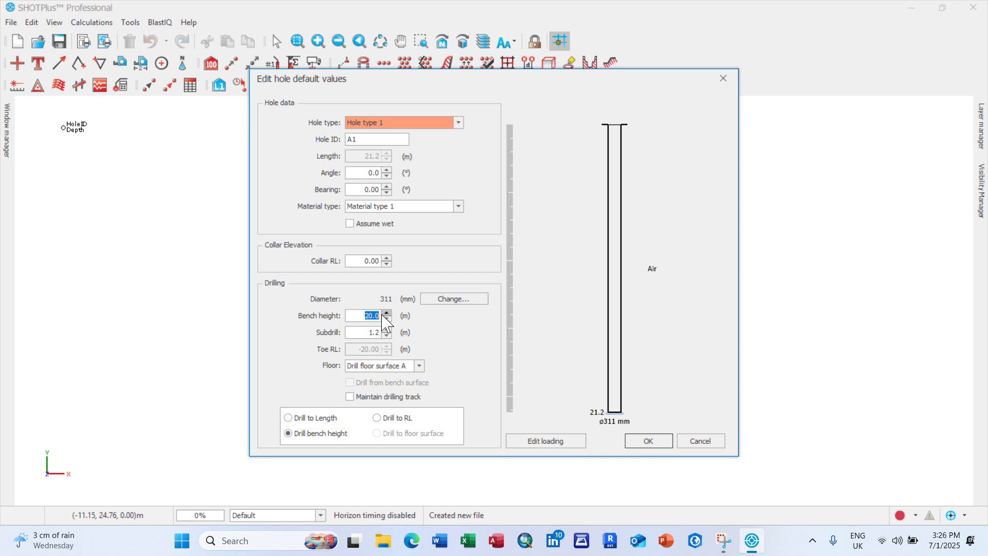
{"action": "left_click", "coordinate": [367, 330]}
{"action": "left_click", "coordinate": [342, 440]}
Return the default hole to Drill to Length and set its length to 15.0 m
{"action": "left_click", "coordinate": [302, 420]}
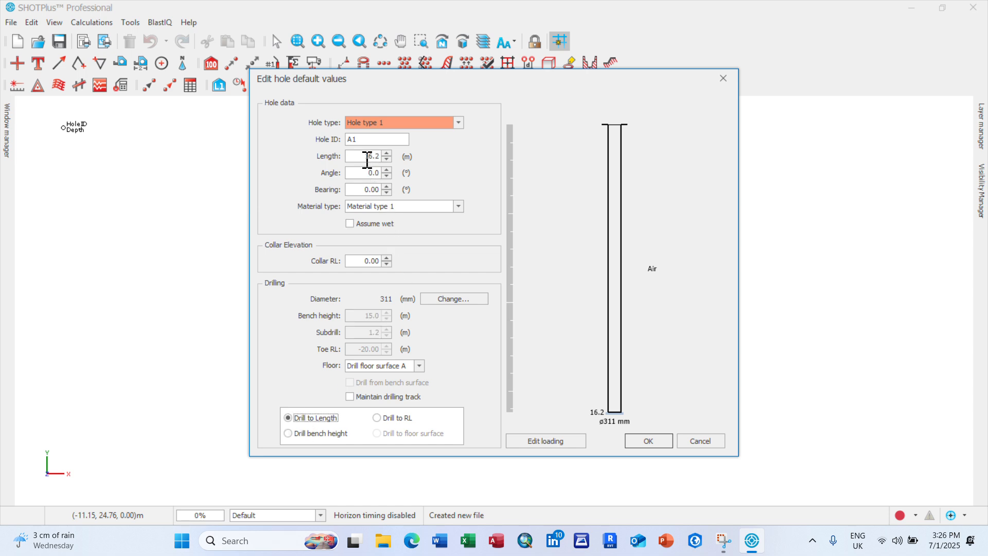
{"action": "left_click", "coordinate": [364, 155]}
{"action": "type", "text": "1"}
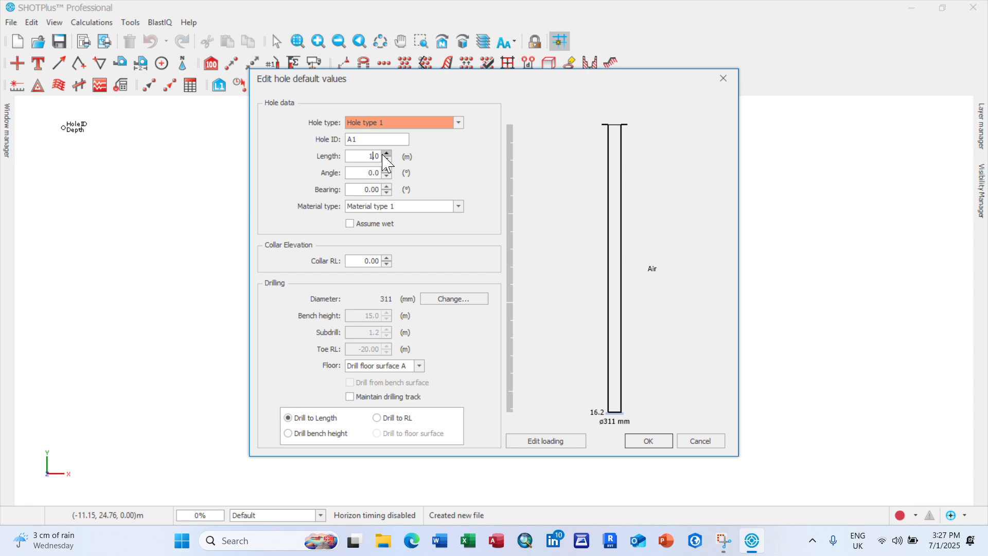
{"action": "type", "text": "5"}
Edit the default hole's loading, adding a deck after the air deck with ANFO 0.8 explosive and a length of 12.0 m
{"action": "left_click", "coordinate": [541, 443]}
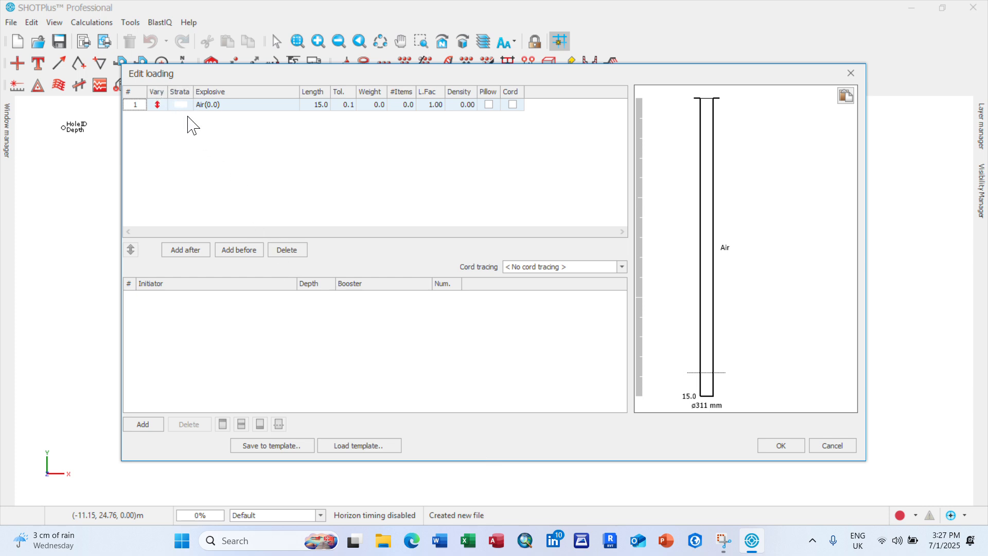
{"action": "left_click", "coordinate": [188, 251]}
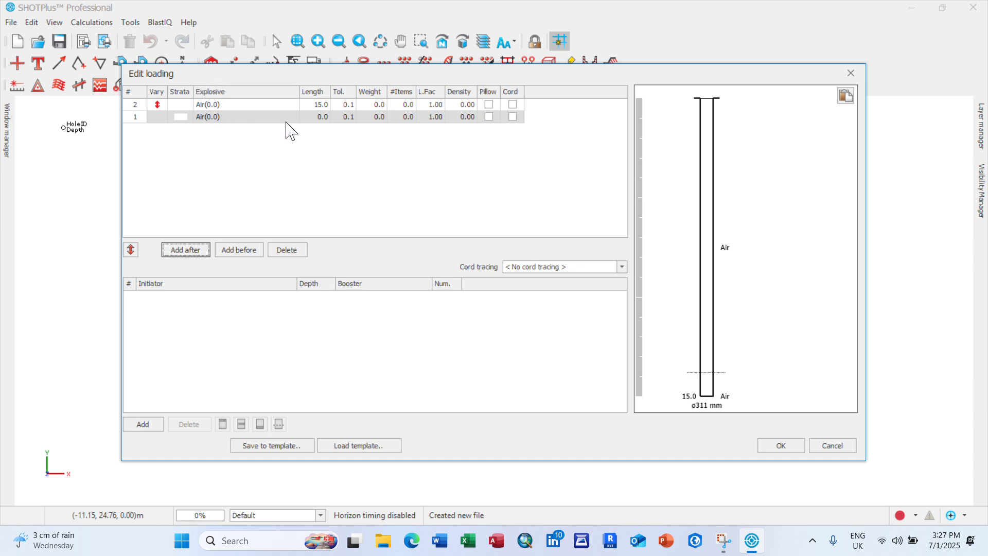
{"action": "left_click", "coordinate": [295, 119]}
{"action": "left_click", "coordinate": [294, 118]}
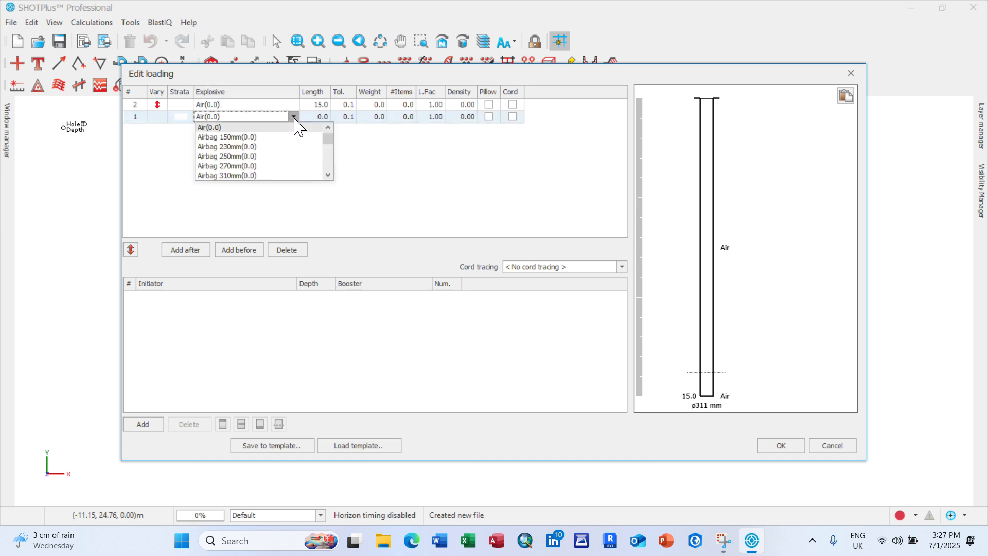
{"action": "scroll", "coordinate": [271, 154], "scroll_direction": "down", "scroll_amount": 5}
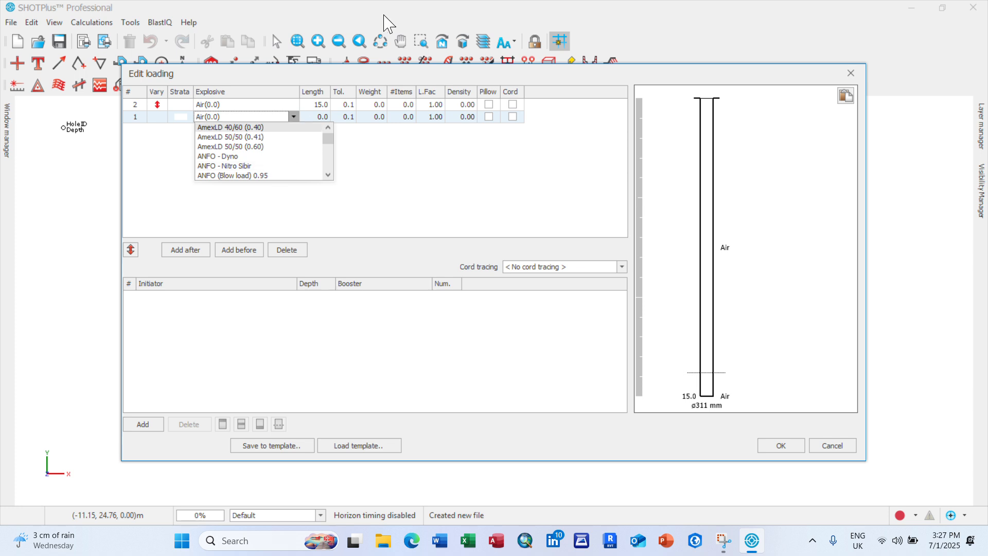
{"action": "left_click", "coordinate": [425, 20]}
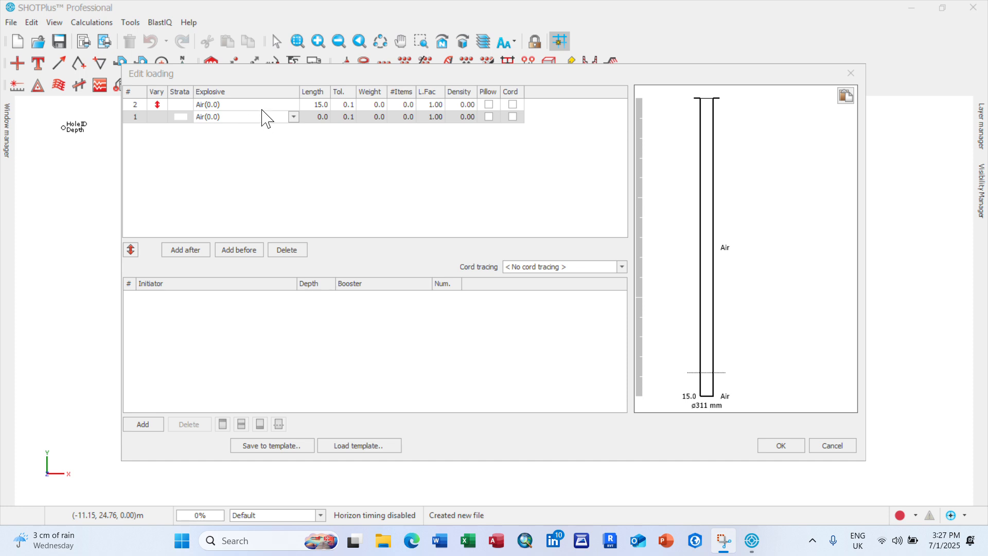
{"action": "left_click", "coordinate": [295, 117]}
{"action": "scroll", "coordinate": [283, 164], "scroll_direction": "down", "scroll_amount": 5}
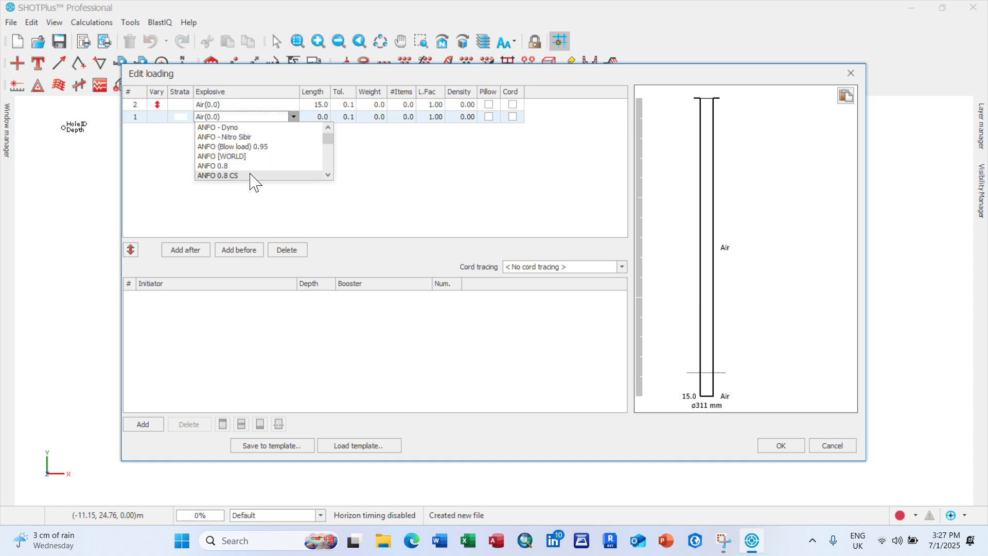
{"action": "scroll", "coordinate": [249, 177], "scroll_direction": "down", "scroll_amount": 1}
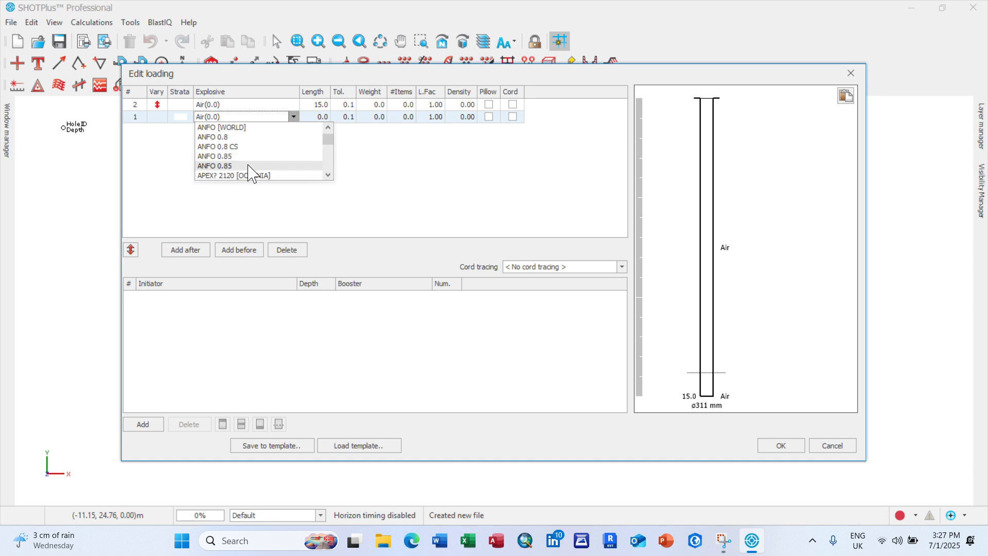
{"action": "left_click", "coordinate": [243, 136]}
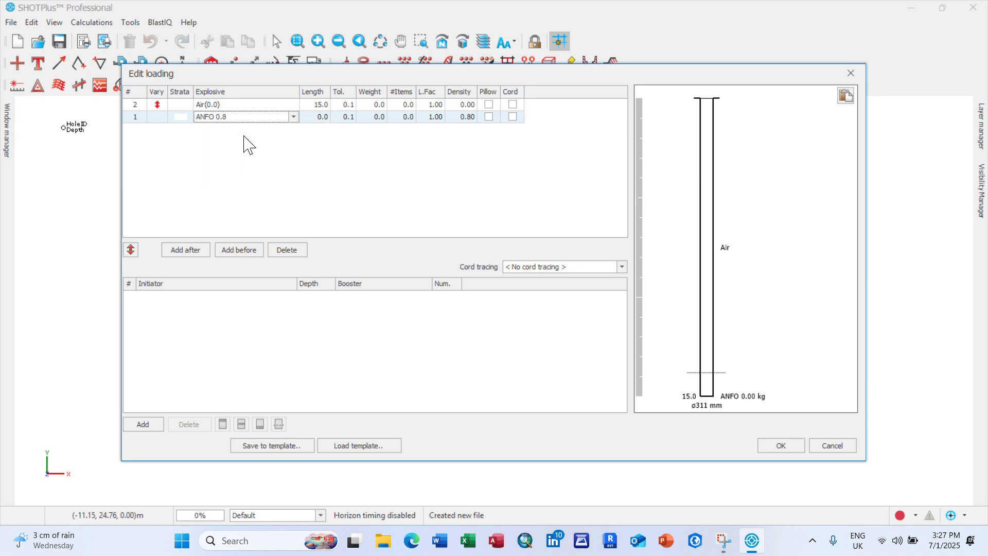
{"action": "left_click", "coordinate": [317, 117]}
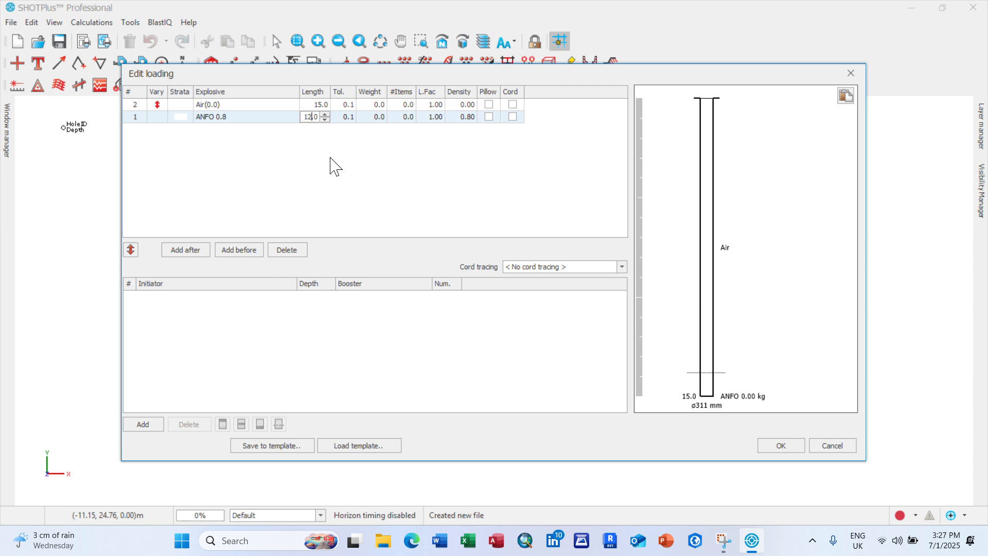
{"action": "key", "text": "Return"}
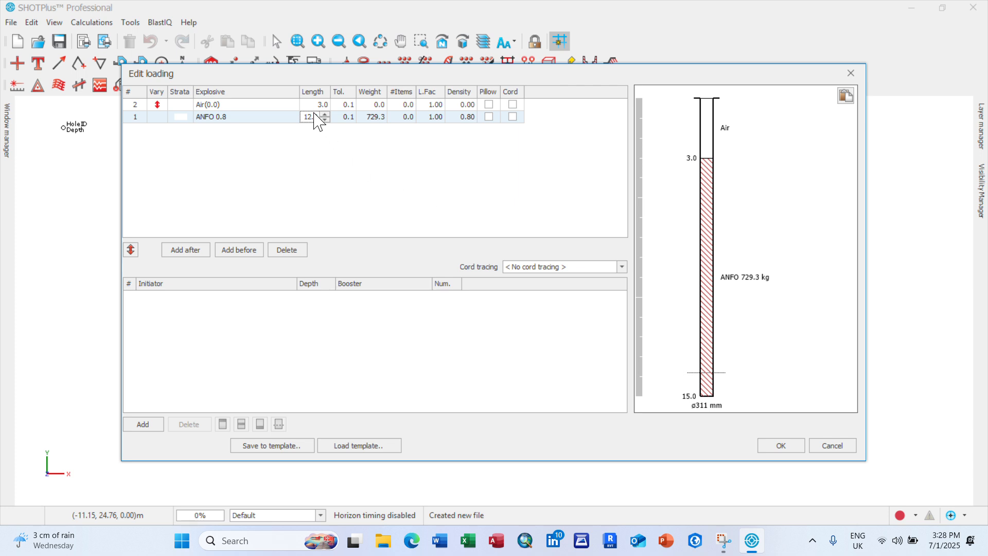
Add a deck before the air deck, and set the middle deck to StemmingBF(2.5) [WORLD] with a length of 2.5 m
{"action": "left_click", "coordinate": [273, 105]}
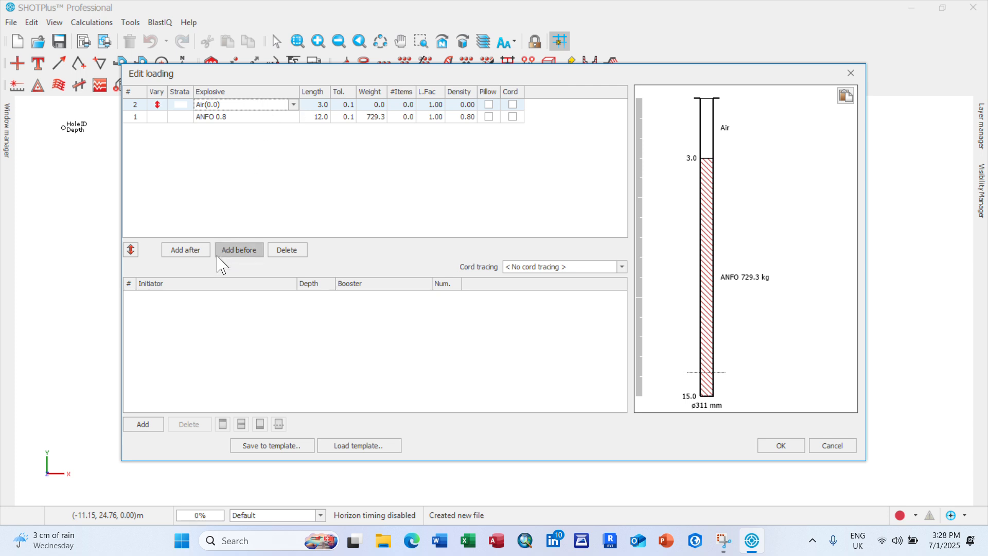
{"action": "left_click", "coordinate": [238, 249]}
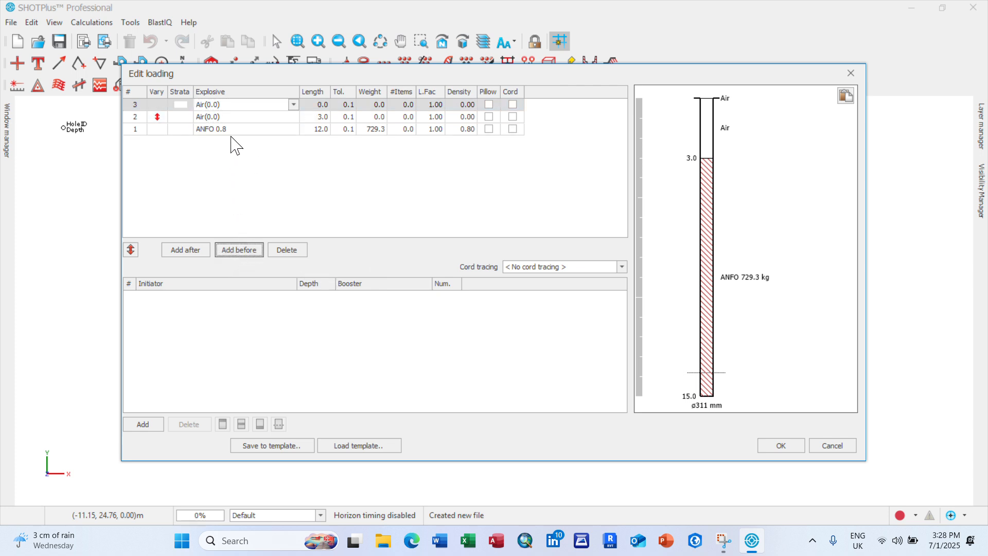
{"action": "left_click", "coordinate": [292, 118]}
{"action": "left_click", "coordinate": [279, 116]}
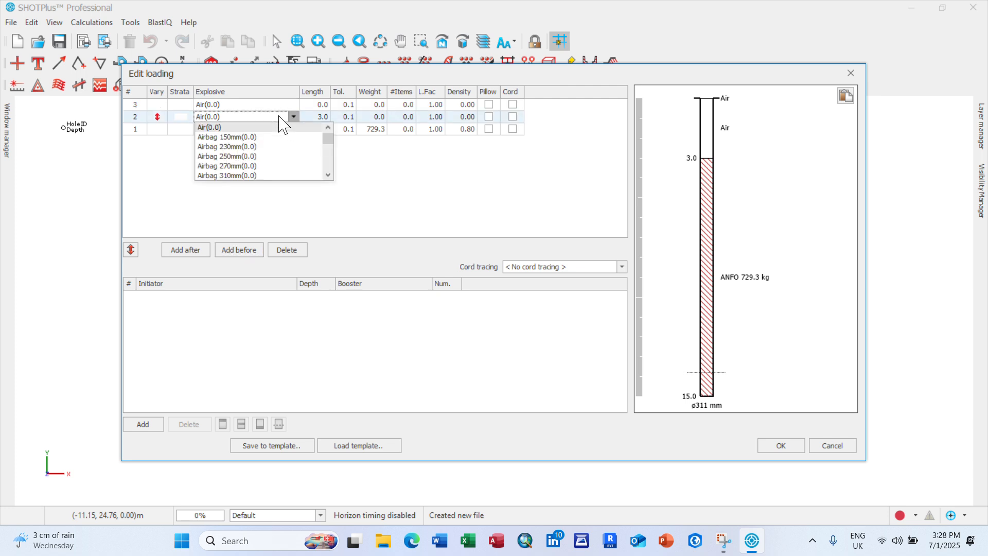
{"action": "type", "text": "ste"}
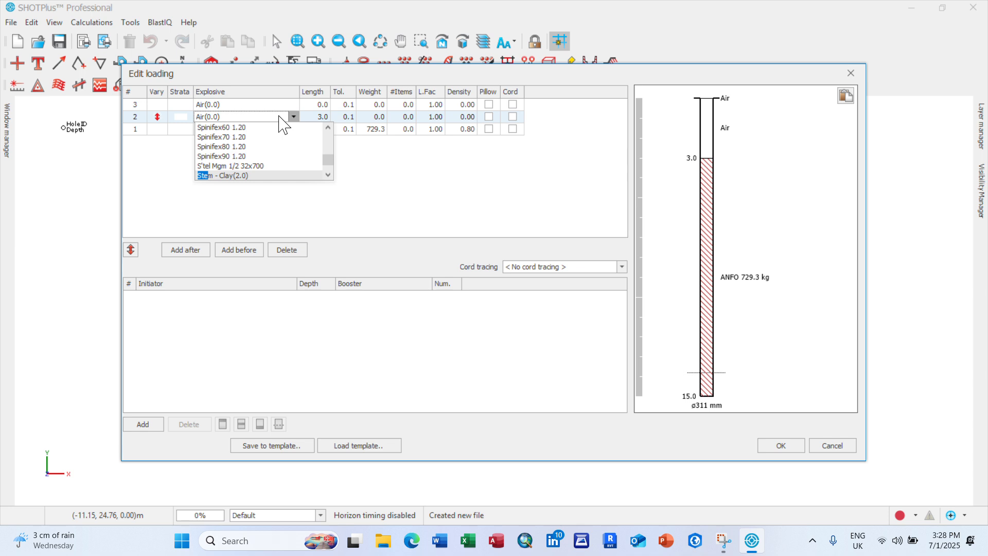
{"action": "type", "text": "mm"}
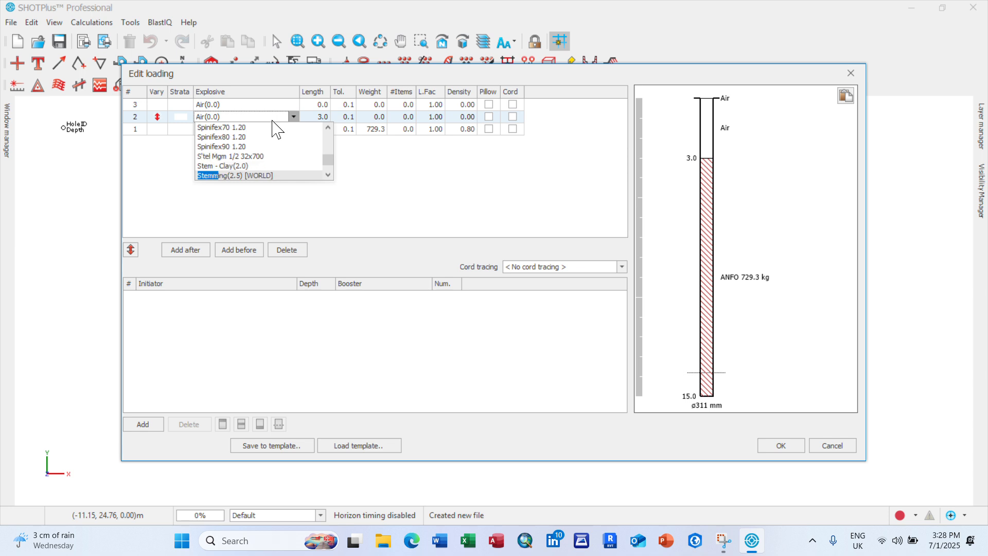
{"action": "left_click_drag", "start_coordinate": [329, 162], "coordinate": [328, 163]}
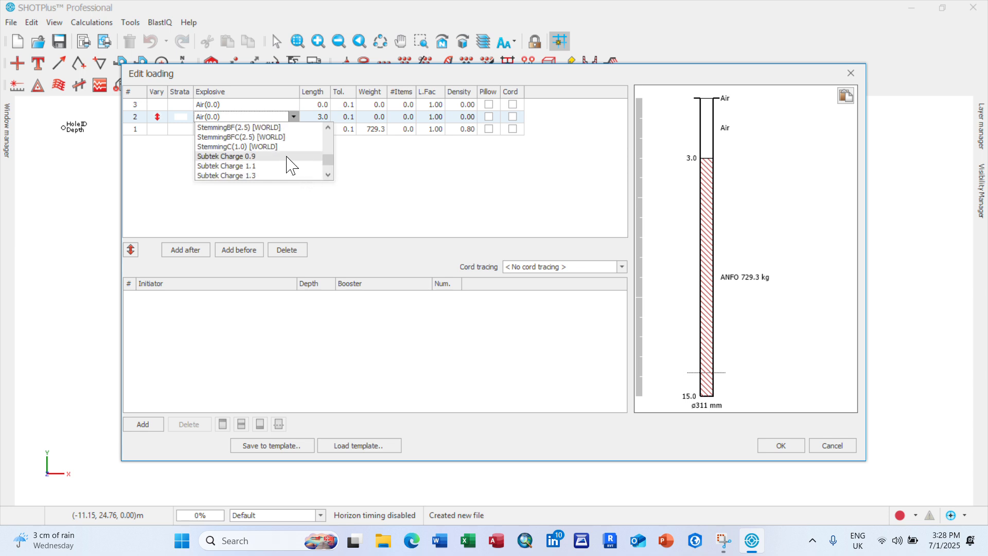
{"action": "left_click", "coordinate": [261, 128]}
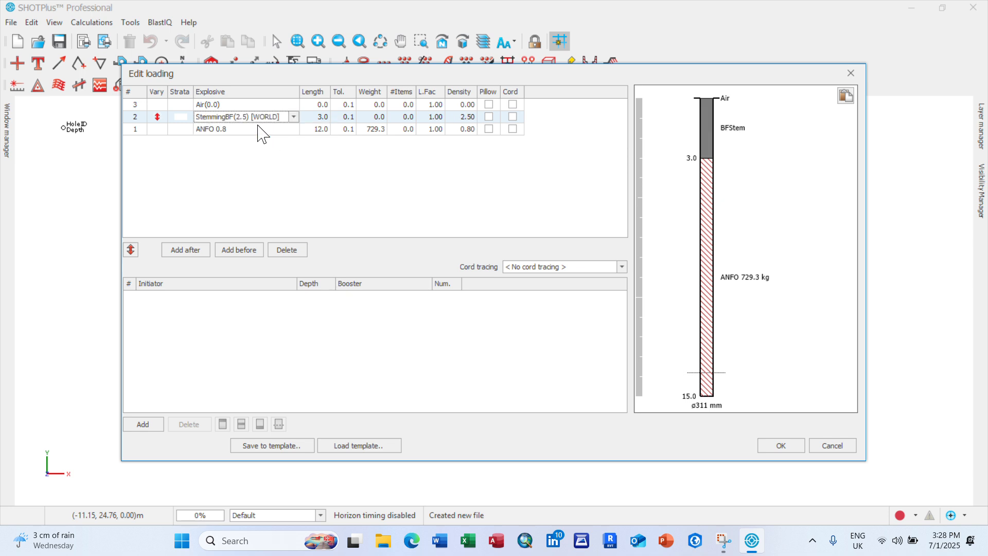
{"action": "double_click", "coordinate": [313, 117]}
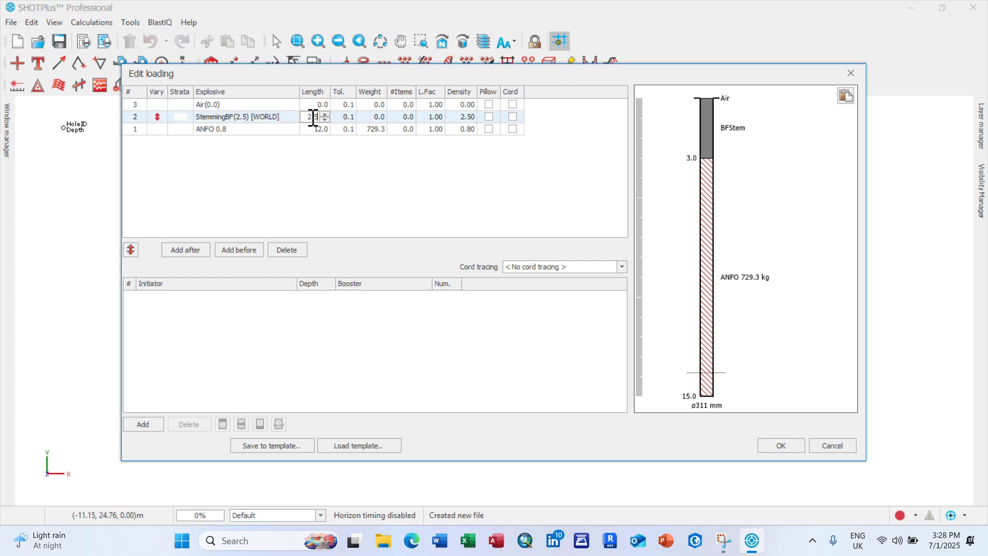
{"action": "left_click", "coordinate": [266, 180]}
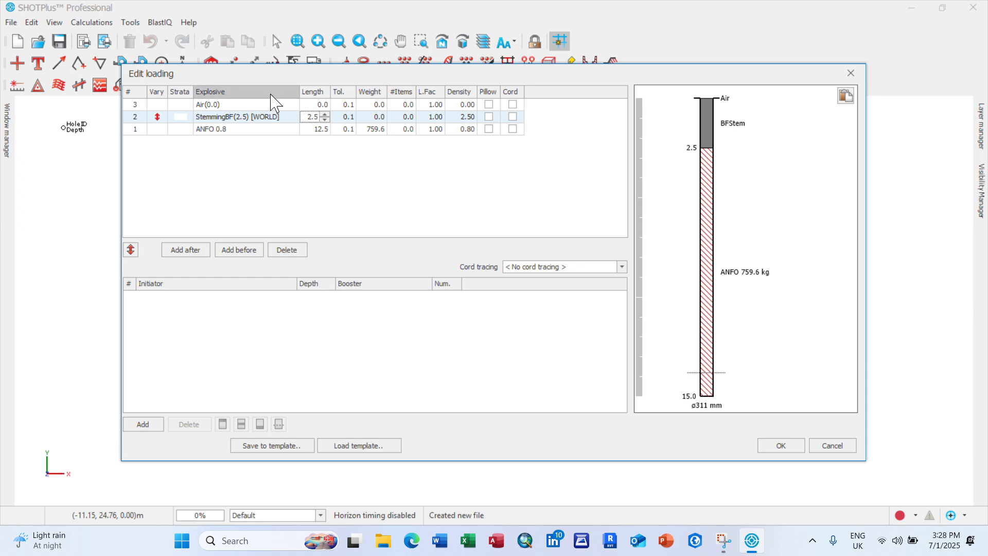
Set the length of the uppermost Air(0.0) deck to 1.0 m
{"action": "left_click", "coordinate": [313, 105]}
{"action": "left_click", "coordinate": [312, 105]}
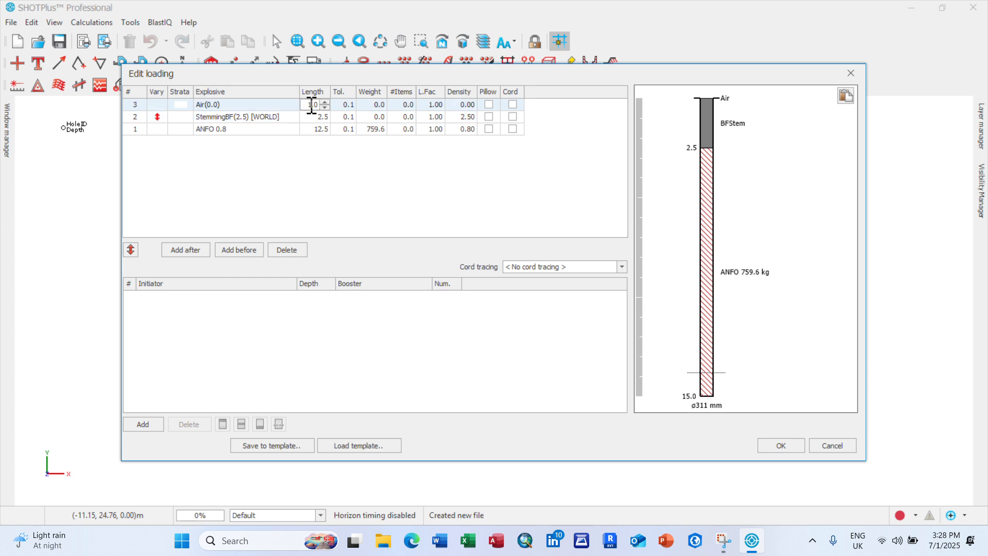
{"action": "left_click", "coordinate": [327, 189]}
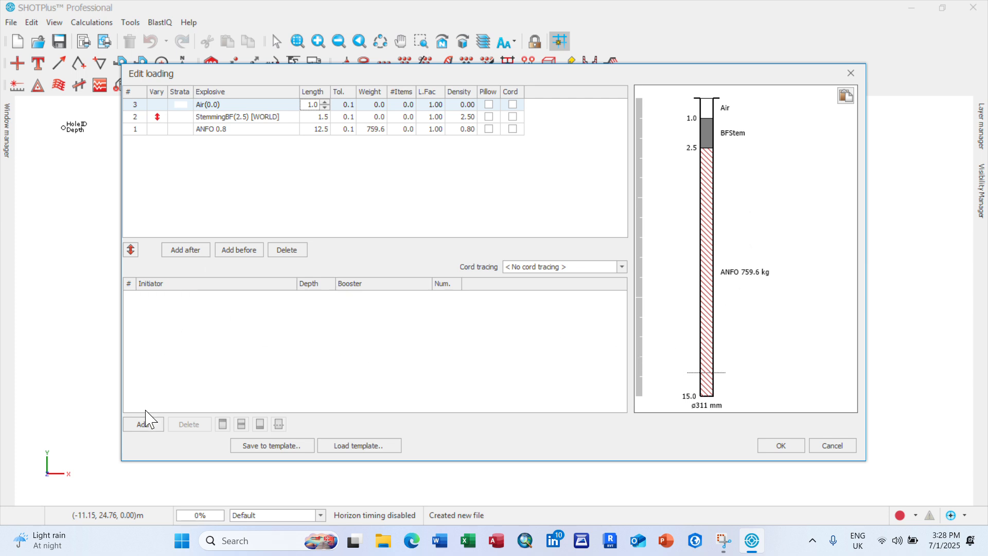
Add a Cordtex 5W initiator to the default hole's loading and set its depth to 12.0 m
{"action": "left_click", "coordinate": [144, 424]}
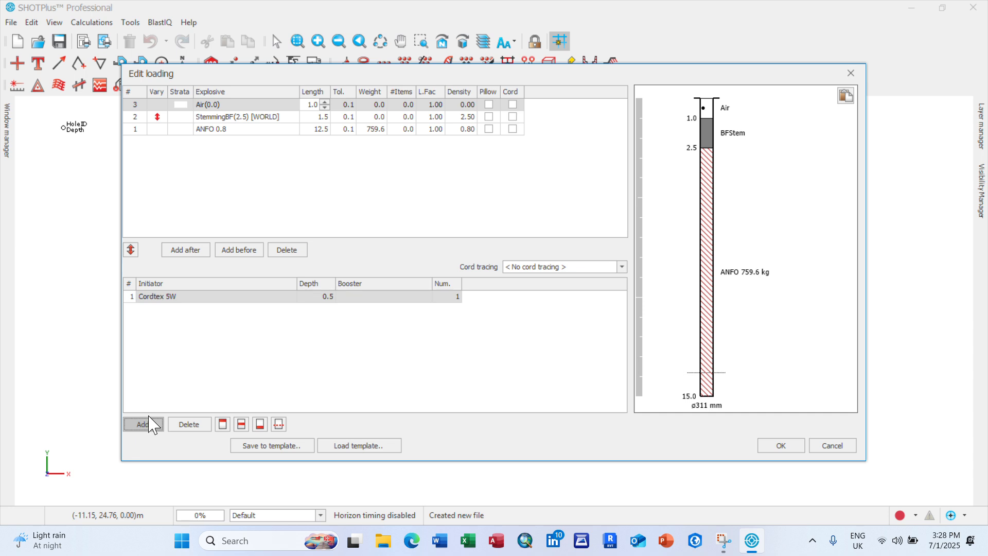
{"action": "left_click", "coordinate": [280, 296]}
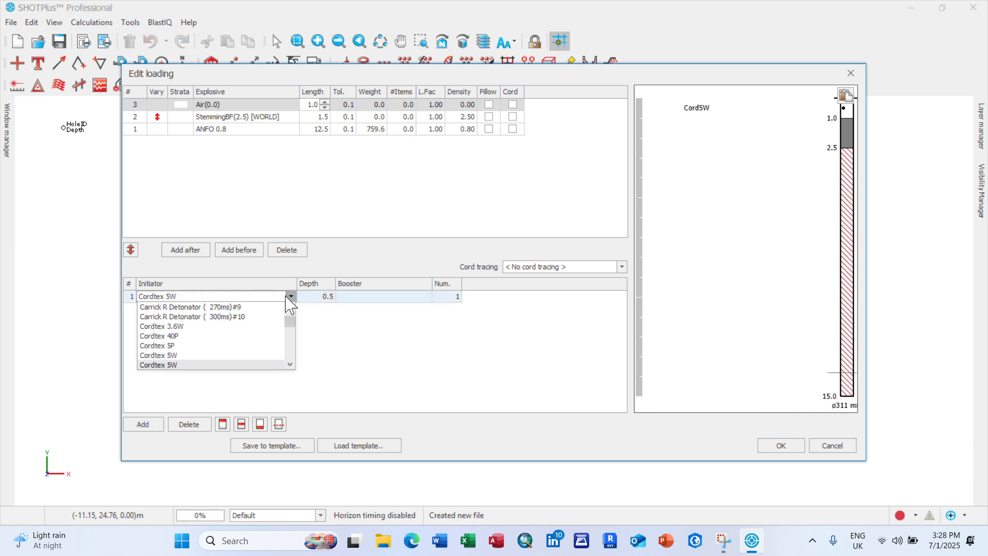
{"action": "scroll", "coordinate": [227, 355], "scroll_direction": "down", "scroll_amount": 4}
{"action": "scroll", "coordinate": [230, 360], "scroll_direction": "down", "scroll_amount": 10}
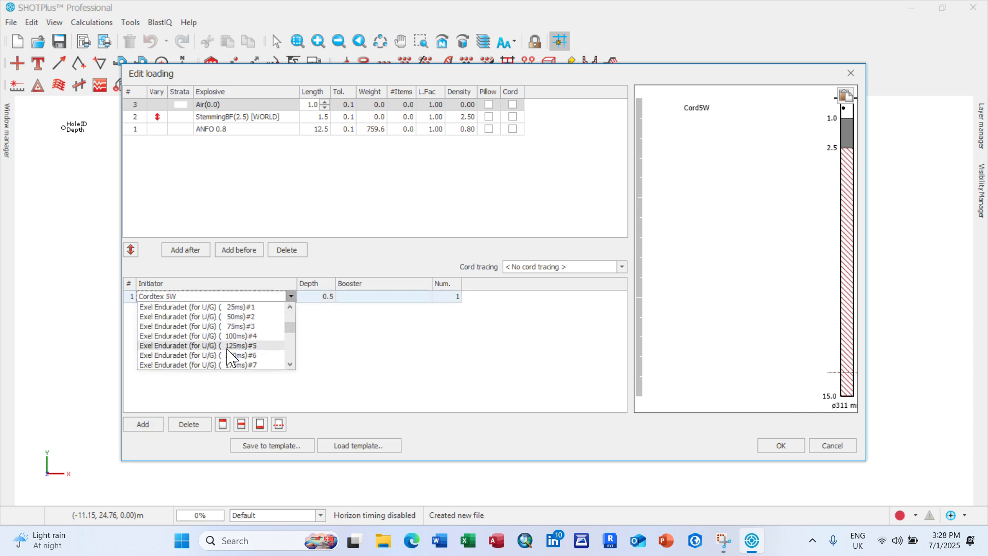
{"action": "scroll", "coordinate": [228, 348], "scroll_direction": "down", "scroll_amount": 8}
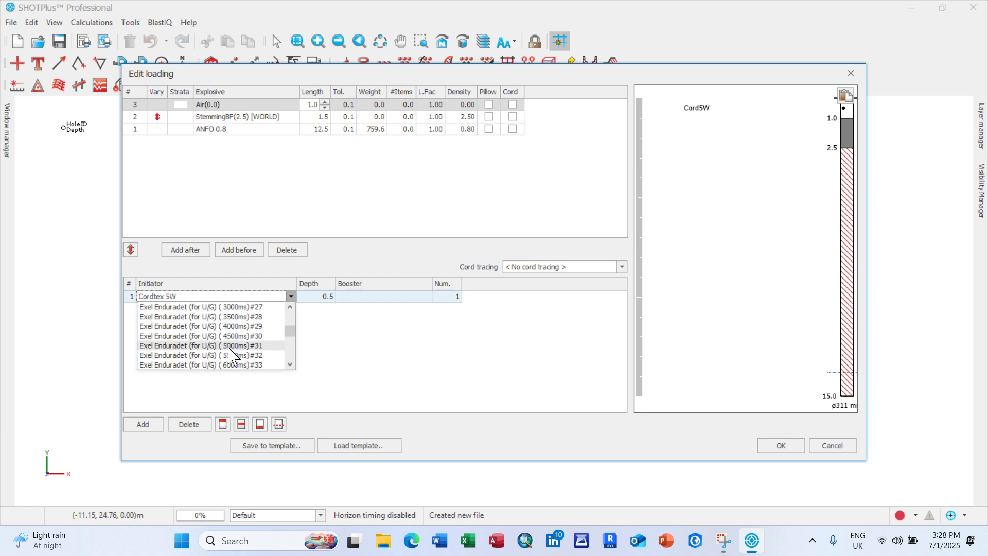
{"action": "scroll", "coordinate": [229, 355], "scroll_direction": "down", "scroll_amount": 5}
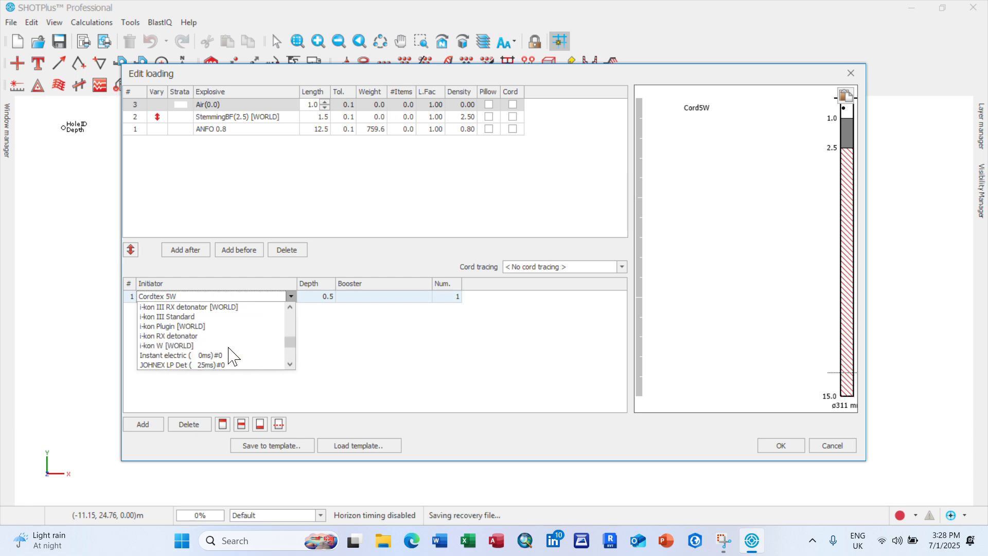
{"action": "scroll", "coordinate": [229, 354], "scroll_direction": "up", "scroll_amount": 10}
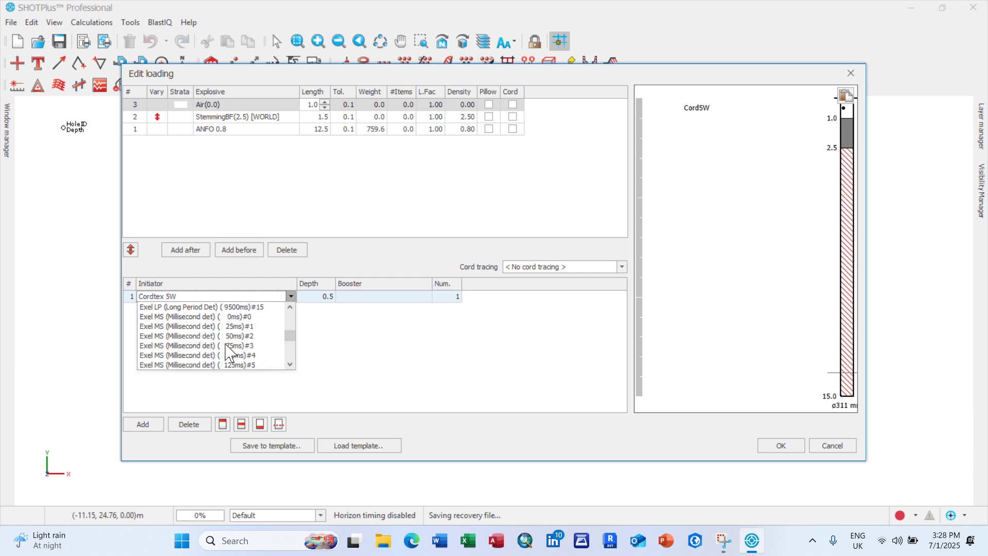
{"action": "scroll", "coordinate": [229, 354], "scroll_direction": "up", "scroll_amount": 10}
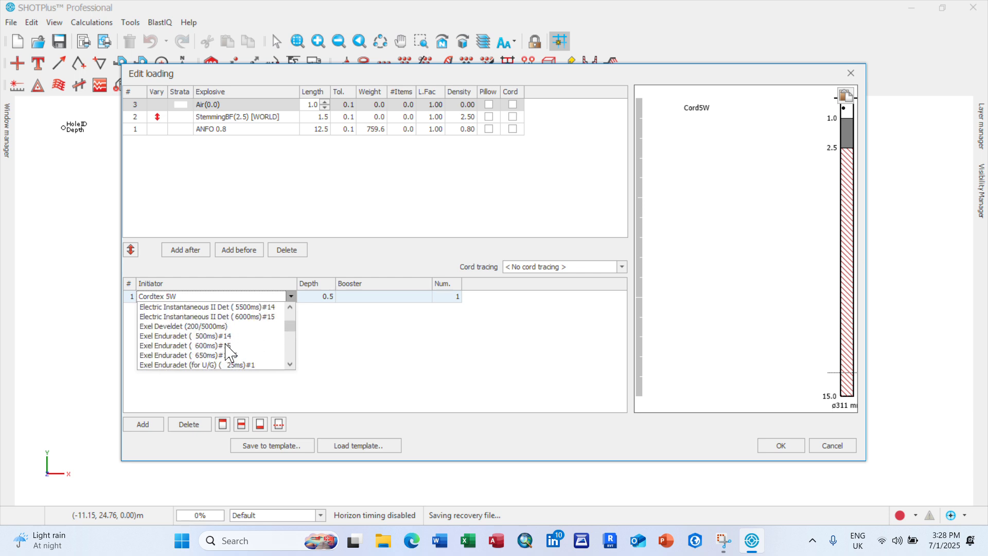
{"action": "scroll", "coordinate": [225, 344], "scroll_direction": "up", "scroll_amount": 5}
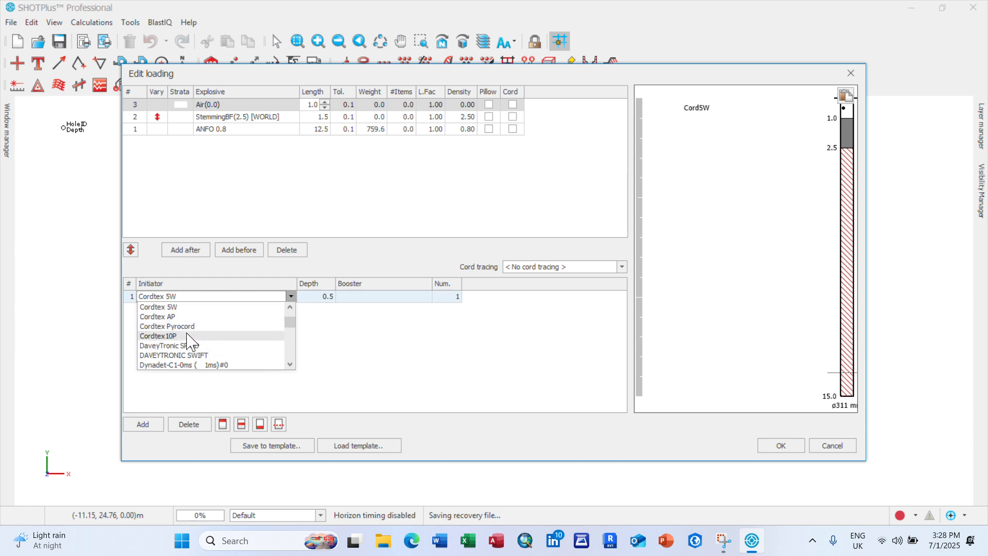
{"action": "left_click", "coordinate": [189, 308]}
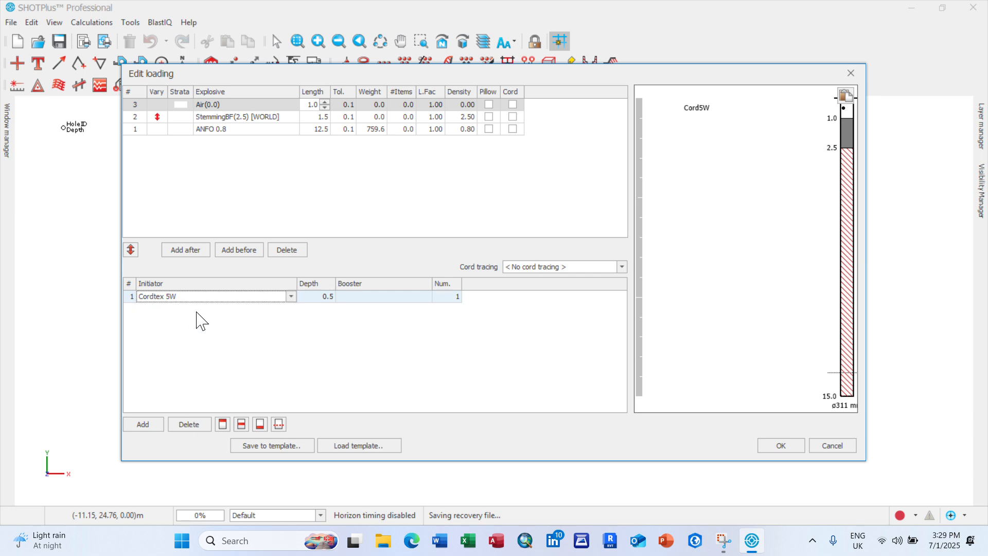
{"action": "left_click", "coordinate": [316, 297]}
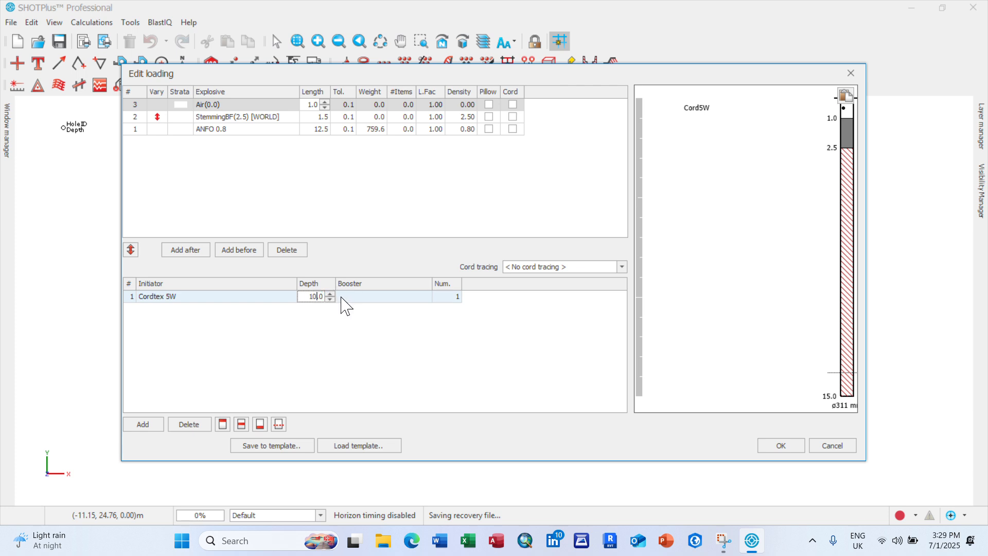
{"action": "left_click", "coordinate": [477, 351]}
Set cord tracing to Cordtex 5P, enable cord on all three decks, and accept the loading and hole defaults
{"action": "left_click", "coordinate": [621, 267]}
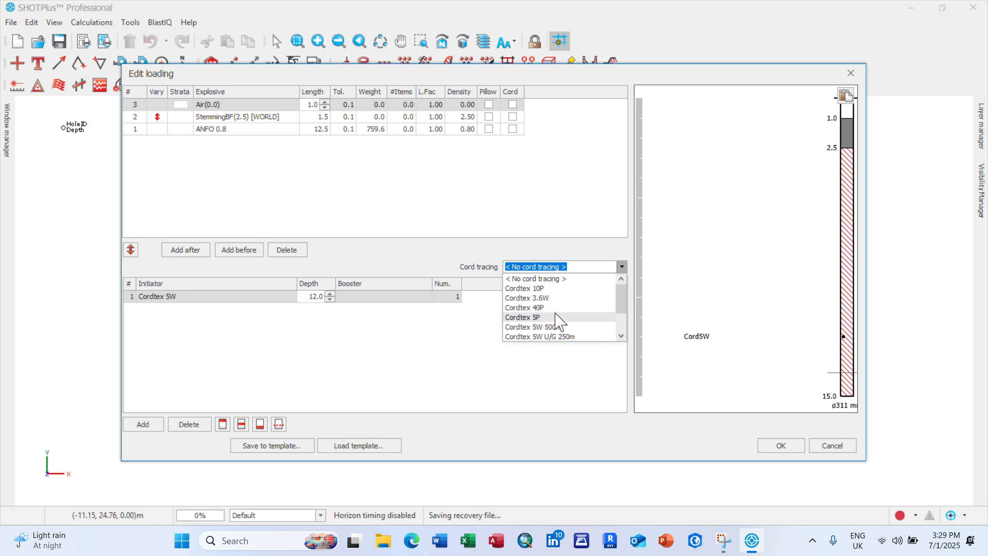
{"action": "scroll", "coordinate": [555, 315], "scroll_direction": "down", "scroll_amount": 1}
{"action": "scroll", "coordinate": [555, 318], "scroll_direction": "up", "scroll_amount": 1}
{"action": "left_click", "coordinate": [552, 297]}
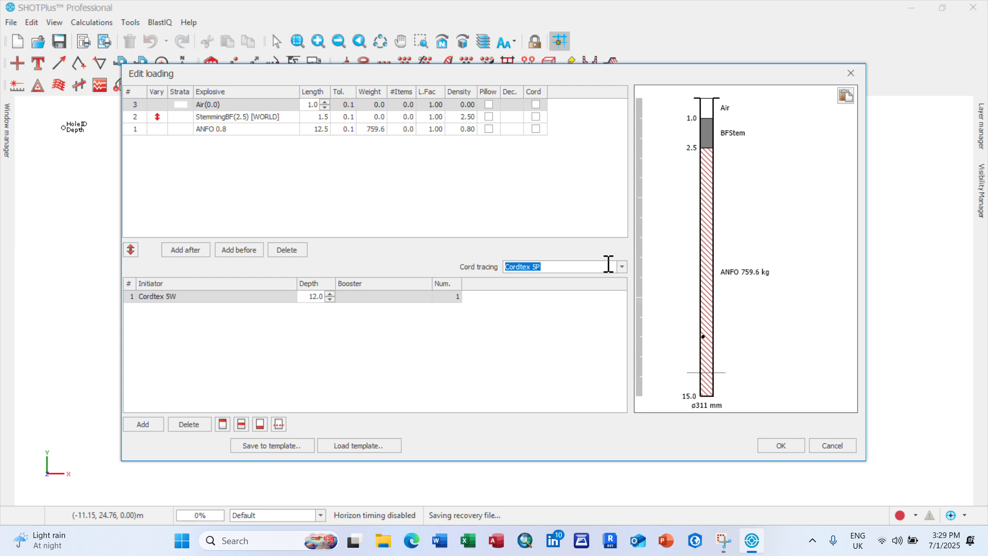
{"action": "left_click", "coordinate": [536, 105]}
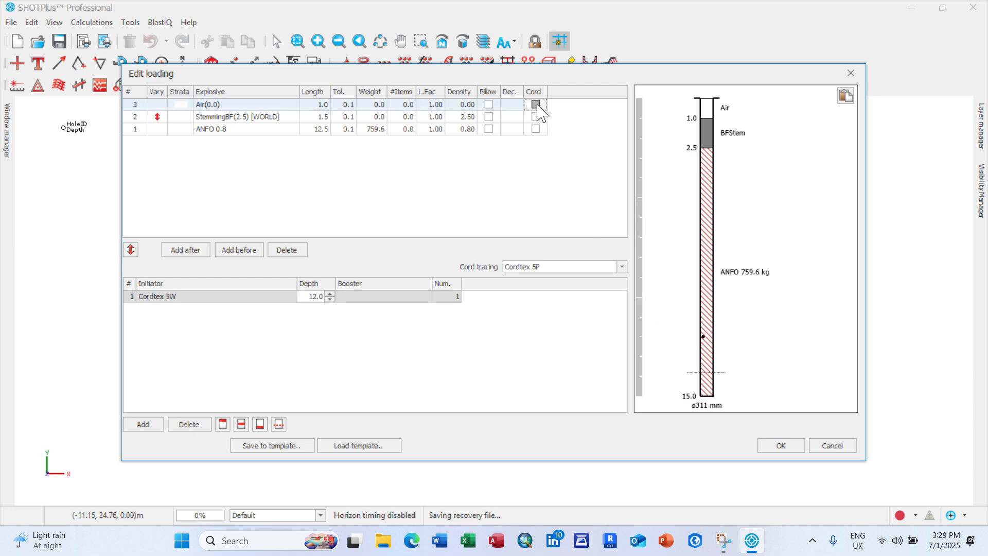
{"action": "left_click", "coordinate": [536, 117]}
{"action": "left_click", "coordinate": [536, 116]}
{"action": "left_click", "coordinate": [535, 128]}
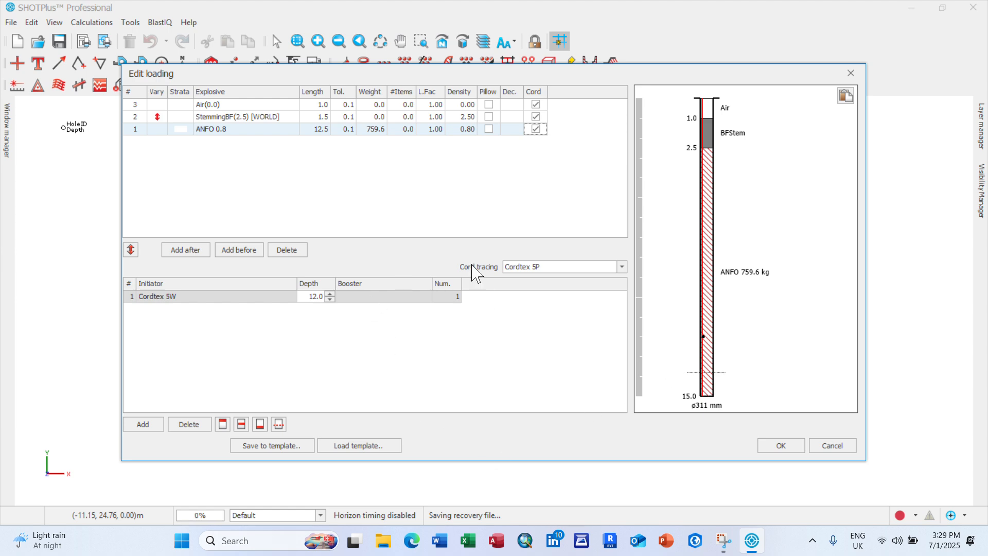
{"action": "left_click", "coordinate": [791, 451]}
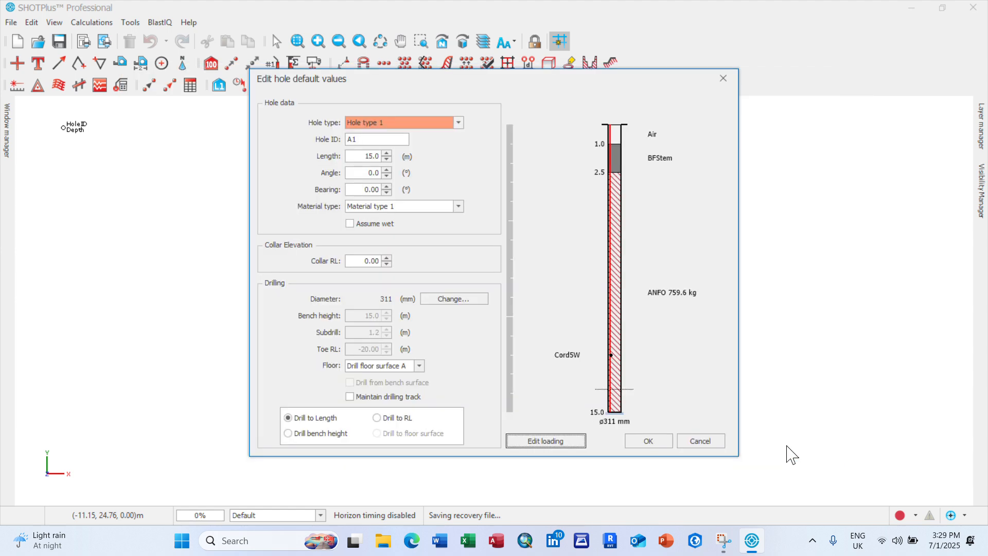
{"action": "left_click", "coordinate": [647, 442]}
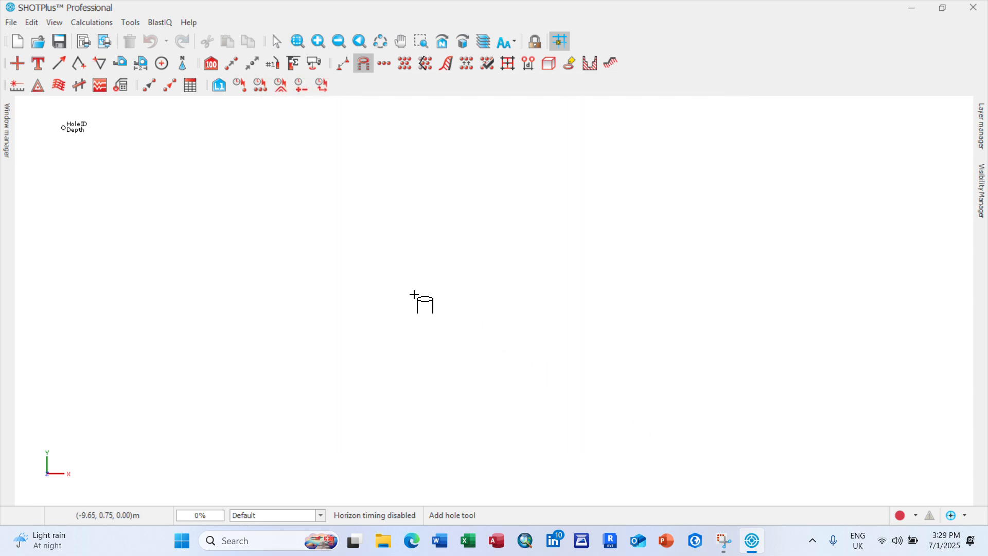
Place sixteen individual blast holes, A1 to A16, in rough staggered rows on the plan, and close the Add hole tool
{"action": "left_click", "coordinate": [164, 175]}
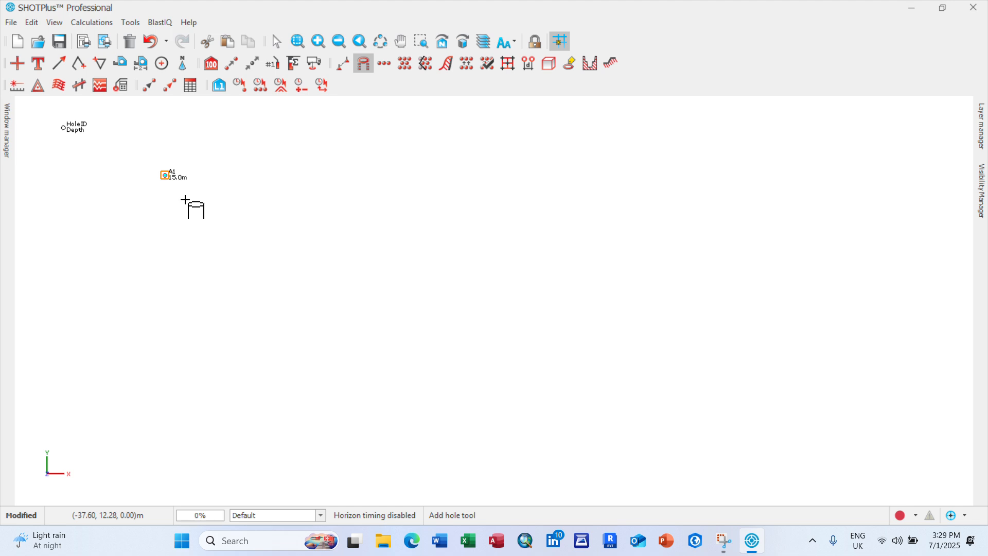
{"action": "left_click", "coordinate": [186, 200]}
{"action": "left_click", "coordinate": [206, 222]}
{"action": "left_click", "coordinate": [159, 247]}
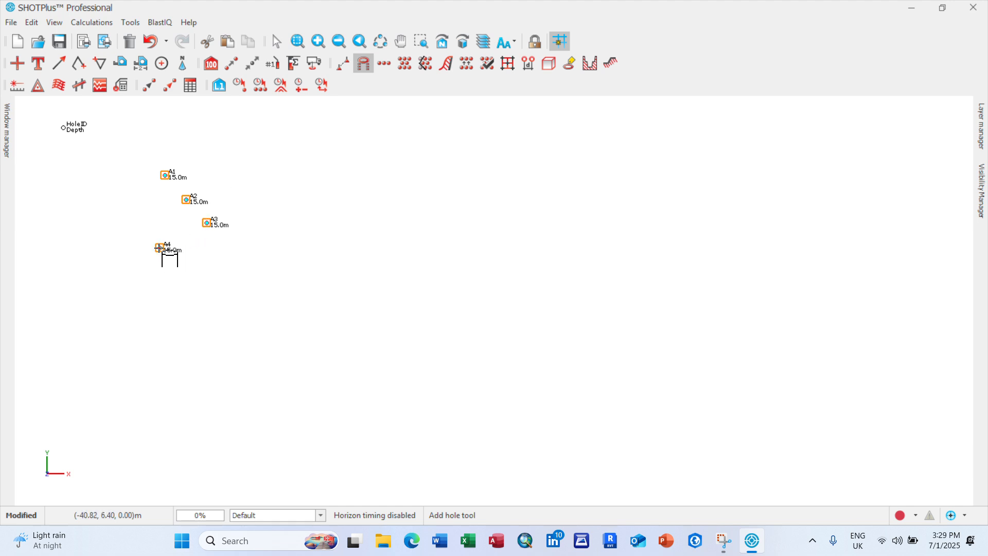
{"action": "left_click", "coordinate": [128, 268]}
{"action": "left_click", "coordinate": [103, 287]}
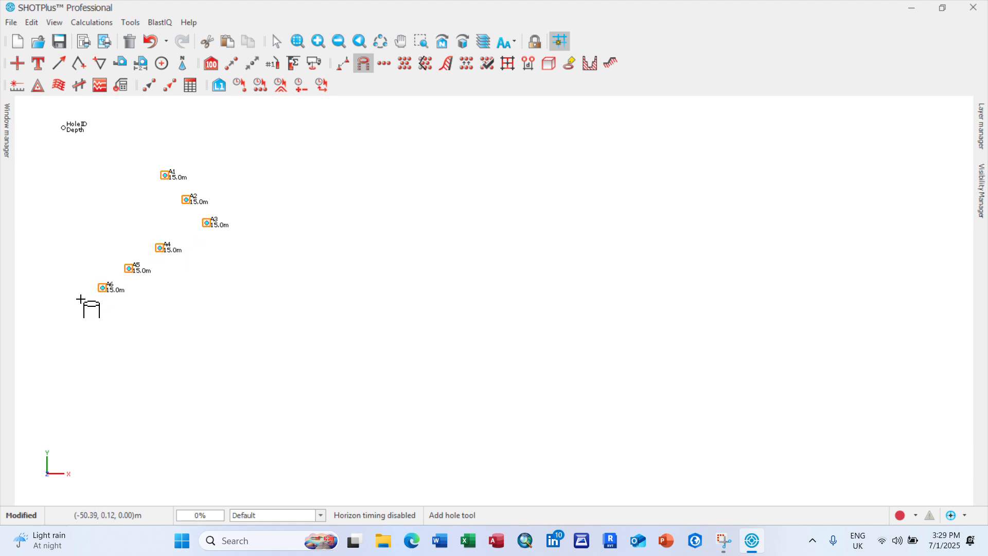
{"action": "left_click", "coordinate": [72, 311]}
{"action": "left_click", "coordinate": [48, 285]}
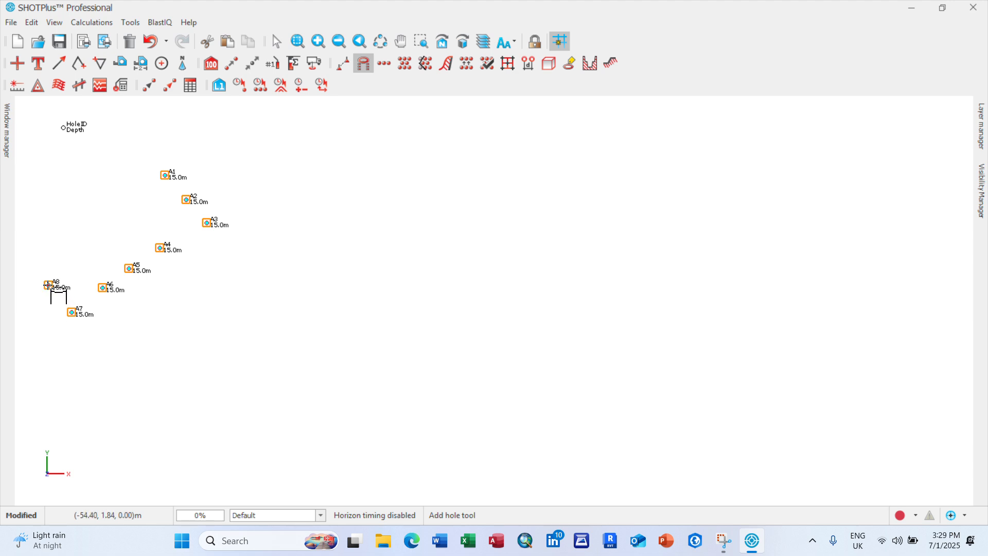
{"action": "left_click", "coordinate": [87, 263]}
{"action": "left_click", "coordinate": [117, 247]}
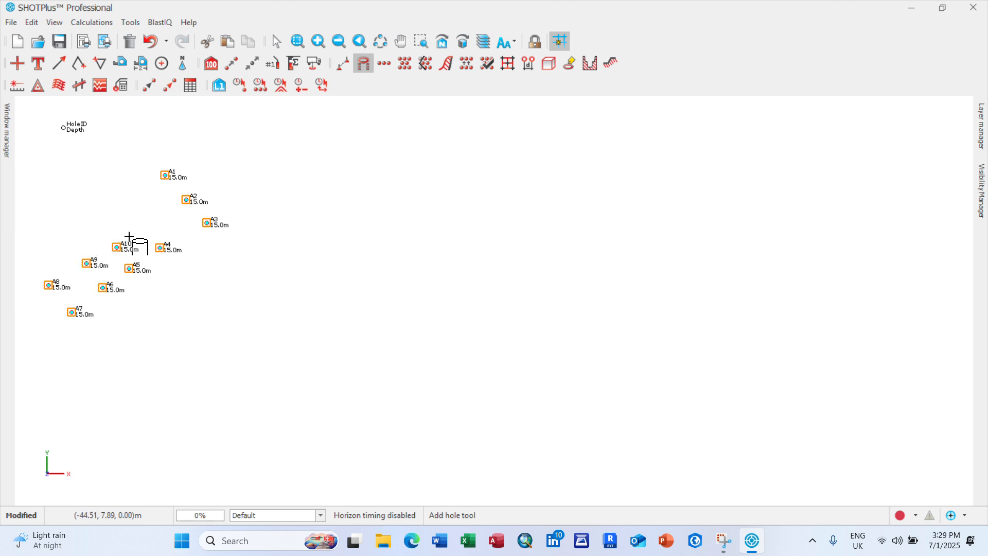
{"action": "left_click", "coordinate": [147, 229]}
{"action": "left_click", "coordinate": [134, 207]}
{"action": "left_click", "coordinate": [125, 185]}
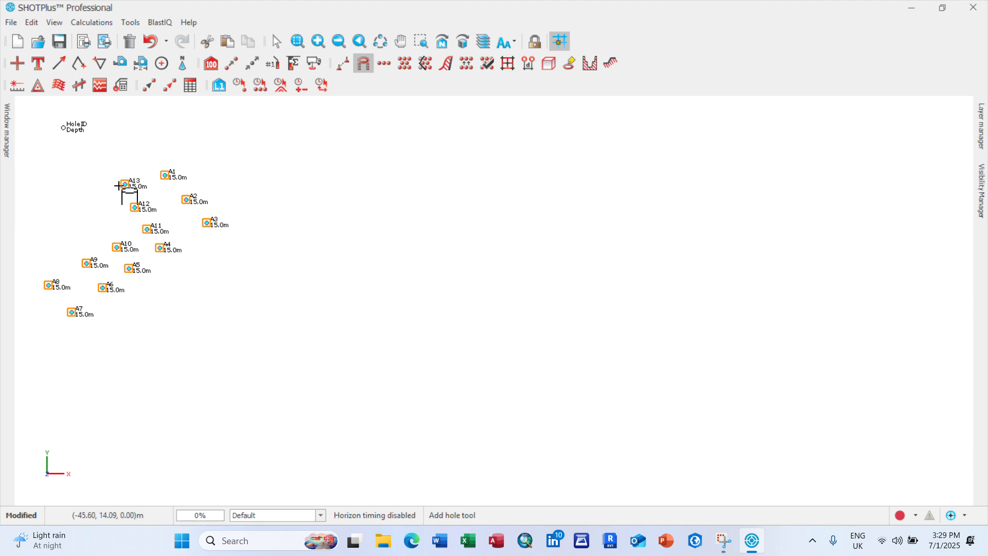
{"action": "left_click", "coordinate": [96, 204]}
{"action": "left_click", "coordinate": [66, 235]}
{"action": "left_click", "coordinate": [41, 251]}
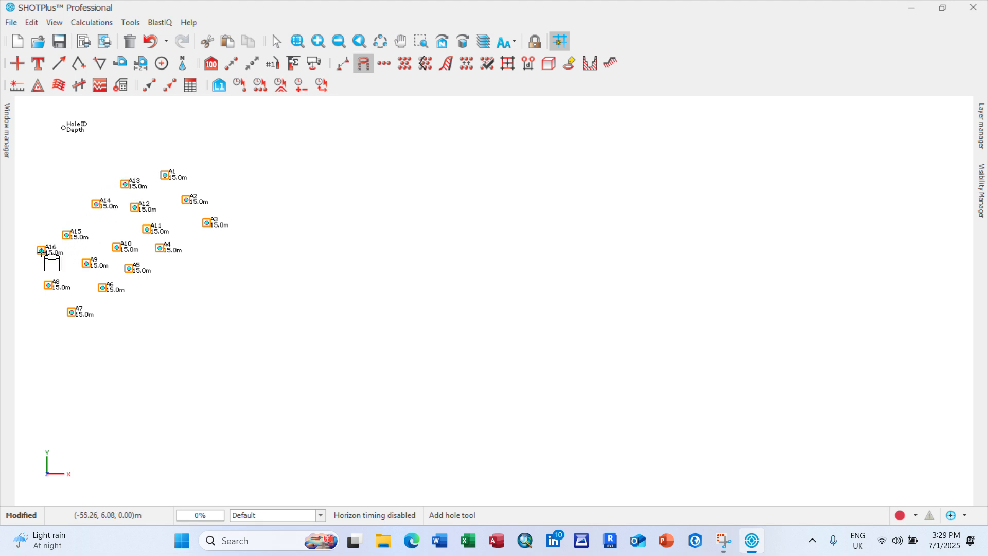
{"action": "right_click", "coordinate": [297, 181]}
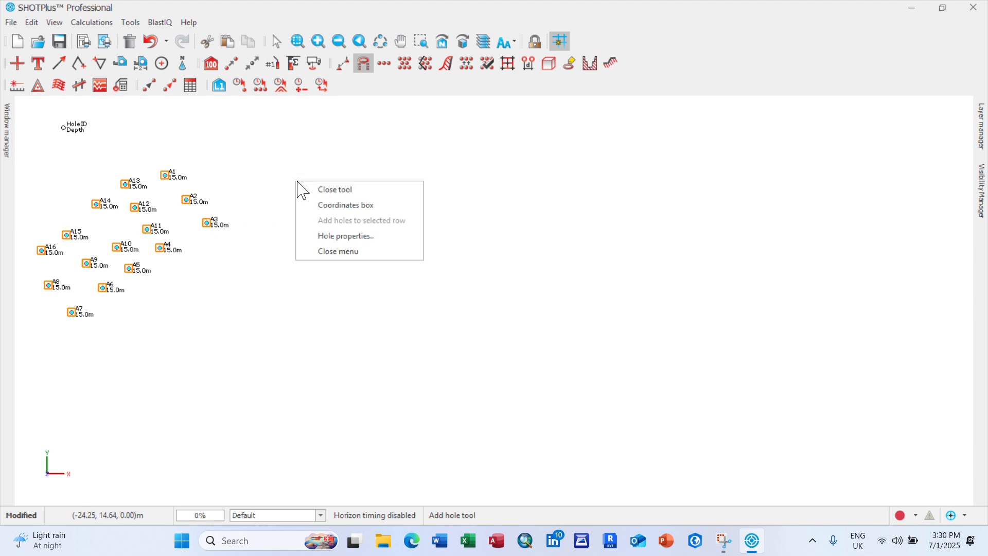
{"action": "left_click", "coordinate": [363, 197]}
Undo the last ten hole placements, back to hole A6
{"action": "scroll", "coordinate": [72, 229], "scroll_direction": "up", "scroll_amount": 4}
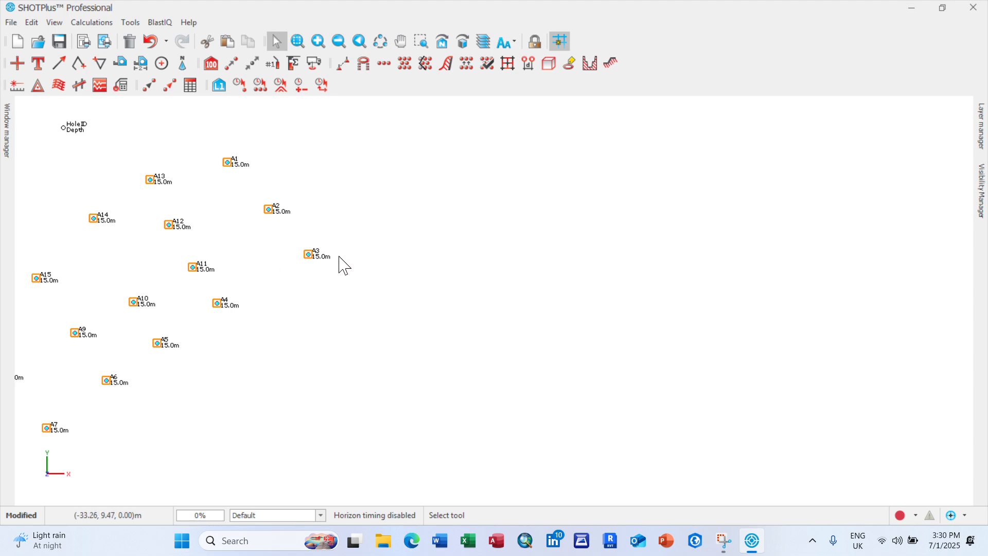
{"action": "scroll", "coordinate": [355, 275], "scroll_direction": "down", "scroll_amount": 2}
{"action": "scroll", "coordinate": [358, 273], "scroll_direction": "down", "scroll_amount": 1}
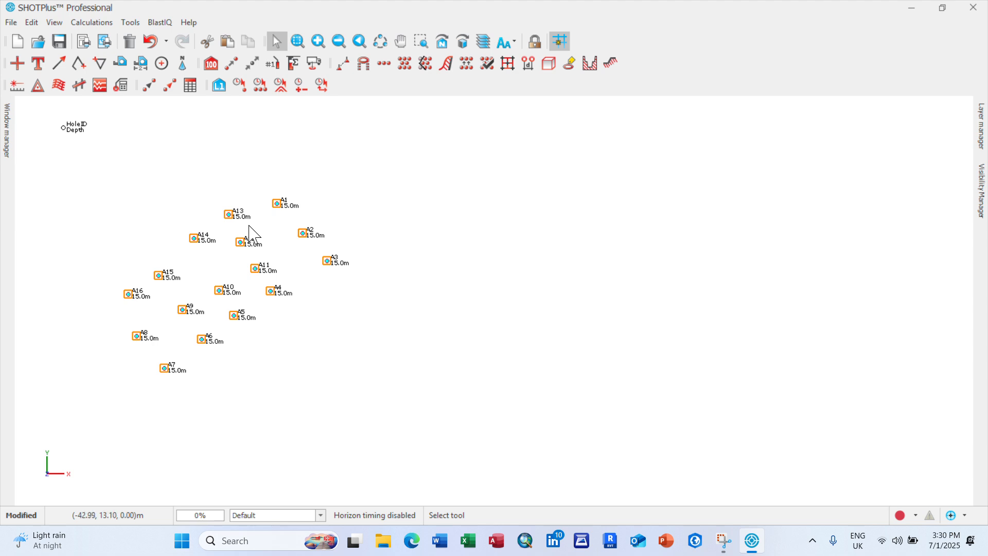
{"action": "left_click", "coordinate": [150, 42]}
{"action": "left_click", "coordinate": [150, 41]}
{"action": "left_click", "coordinate": [150, 41]}
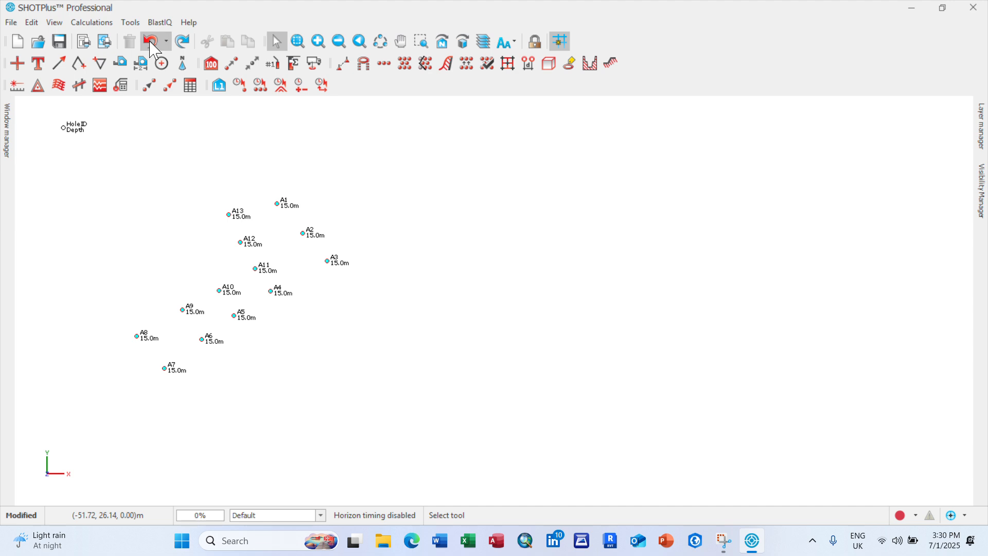
{"action": "left_click", "coordinate": [150, 41]}
{"action": "left_click", "coordinate": [150, 41]}
{"action": "left_click", "coordinate": [150, 42]}
{"action": "left_click", "coordinate": [149, 41]}
{"action": "left_click", "coordinate": [150, 42]}
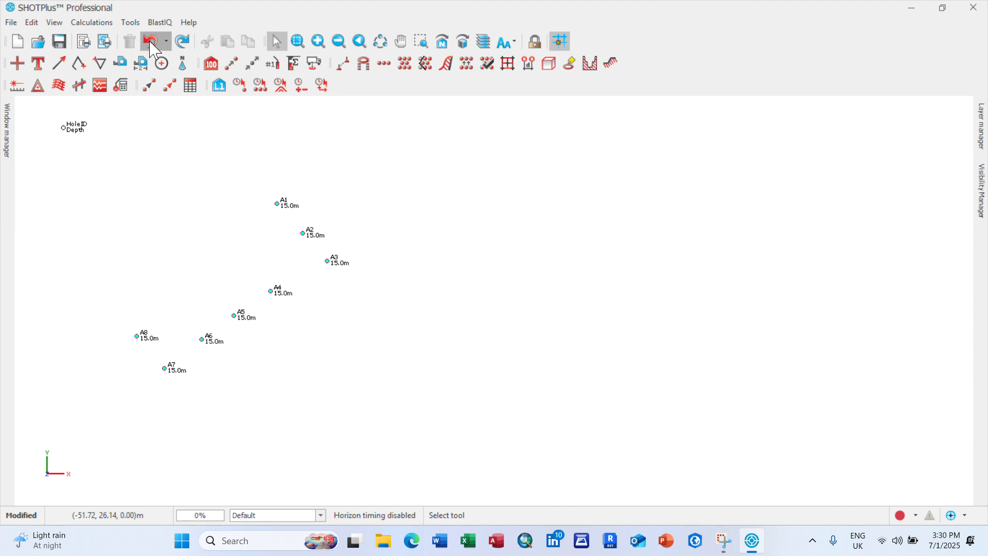
{"action": "left_click", "coordinate": [149, 41]}
{"action": "left_click", "coordinate": [149, 41]}
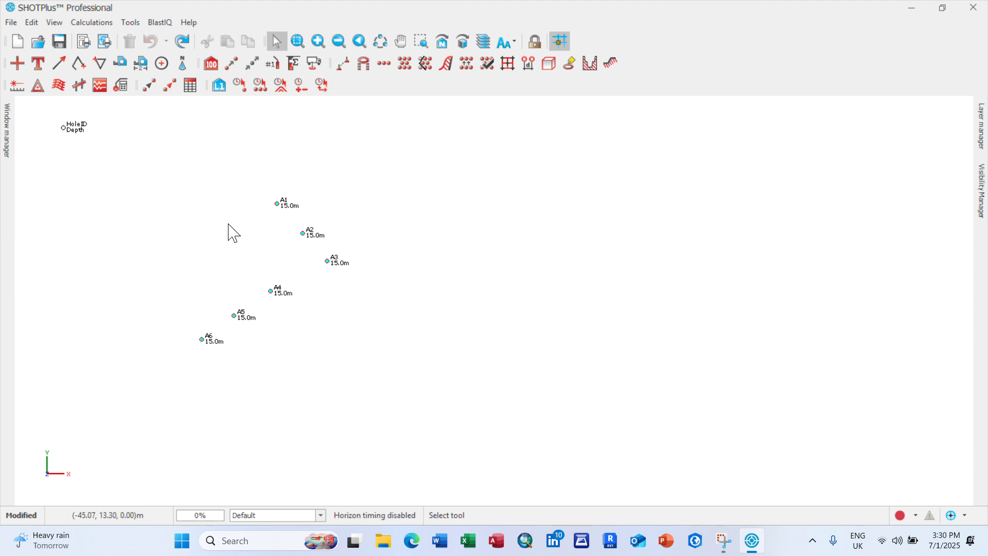
Select all remaining holes, A1 to A6, and delete them from the plan
{"action": "right_click", "coordinate": [256, 222]}
{"action": "left_click", "coordinate": [297, 361]}
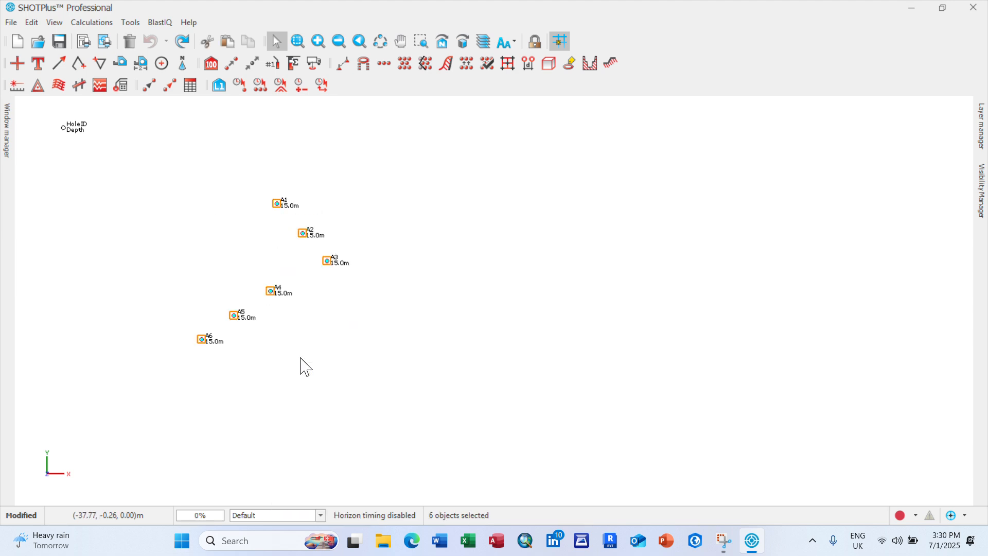
{"action": "key", "text": "Delete"}
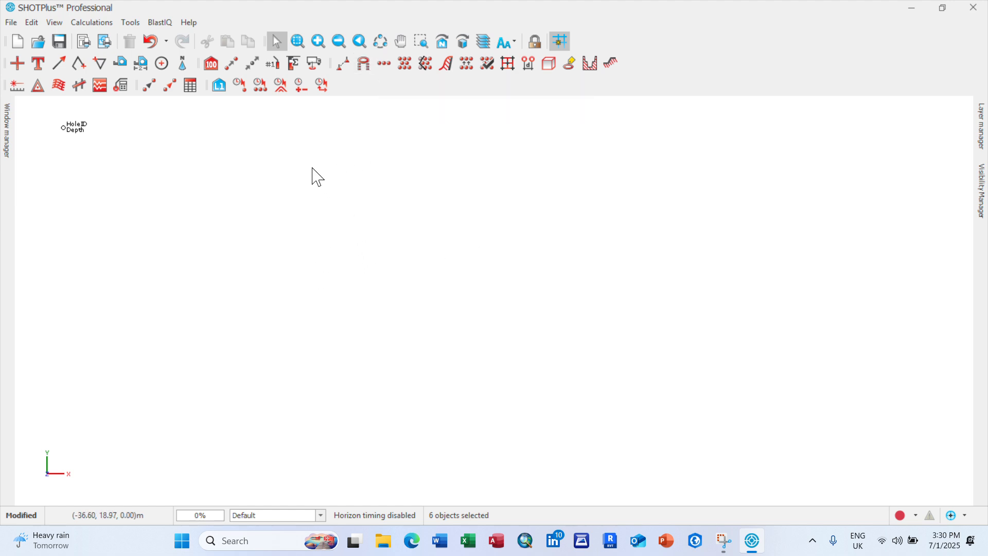
Start an independent row of blast holes with 6 m spacing and a 15 m design length
{"action": "left_click", "coordinate": [383, 63]}
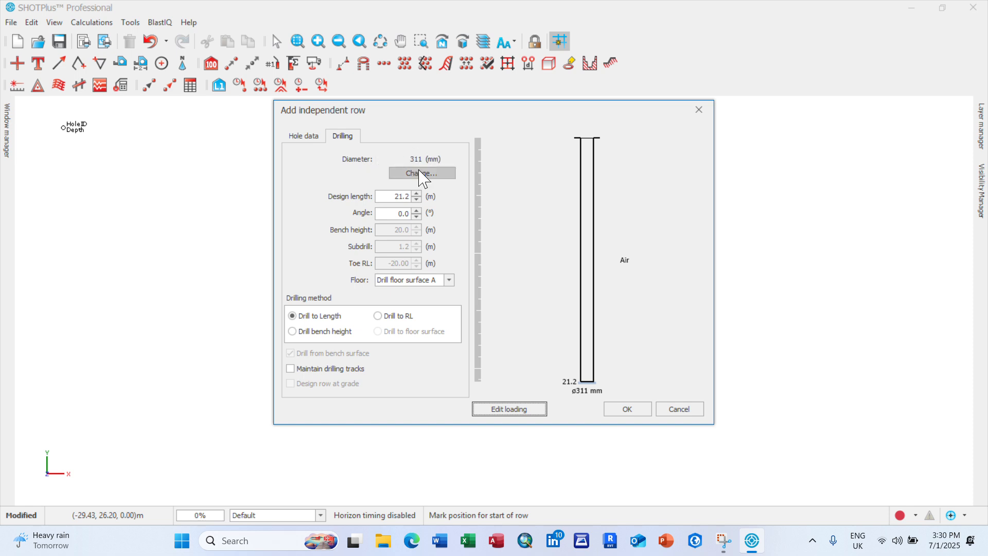
{"action": "left_click", "coordinate": [303, 136]}
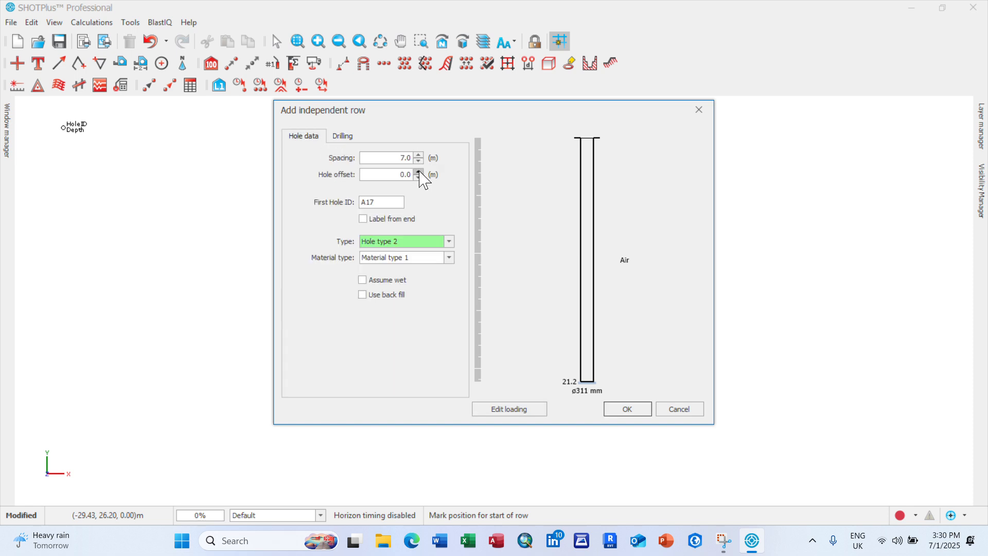
{"action": "left_click_drag", "start_coordinate": [397, 158], "coordinate": [442, 157]}
{"action": "type", "text": "6"}
{"action": "left_click", "coordinate": [349, 140]}
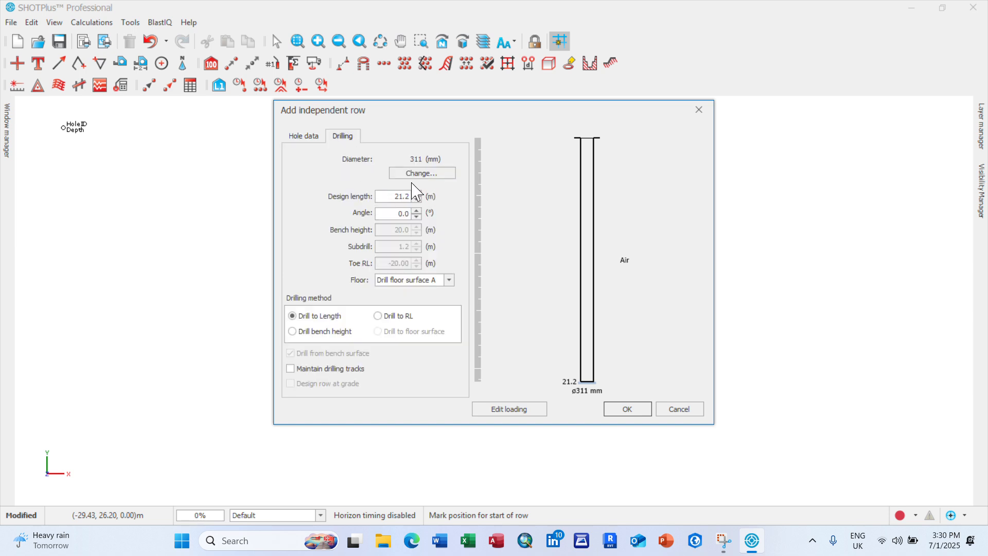
{"action": "left_click_drag", "start_coordinate": [384, 196], "coordinate": [430, 204]}
In the row's hole loading, add a 10 m deck of ANFO 0.8 below the air deck
{"action": "left_click", "coordinate": [507, 418]}
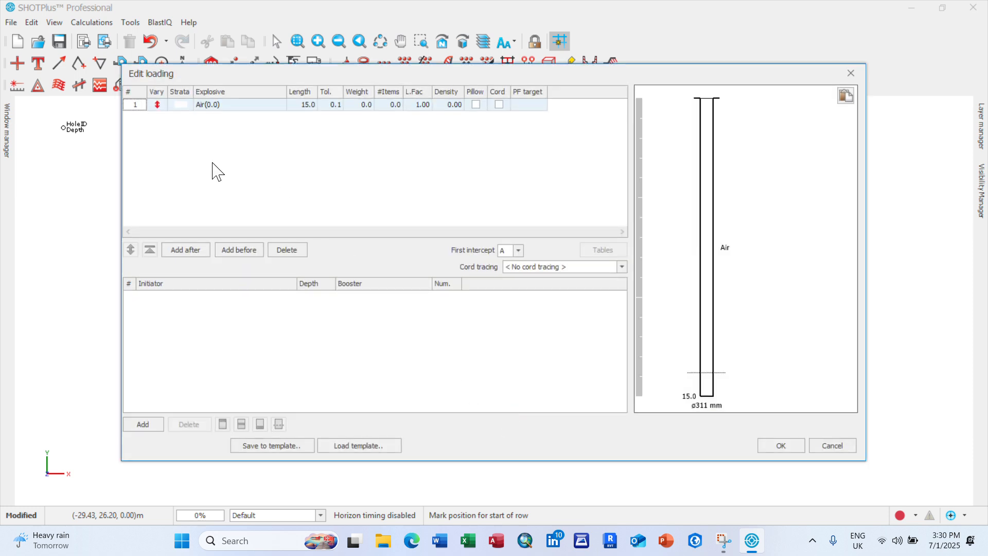
{"action": "left_click", "coordinate": [188, 251]}
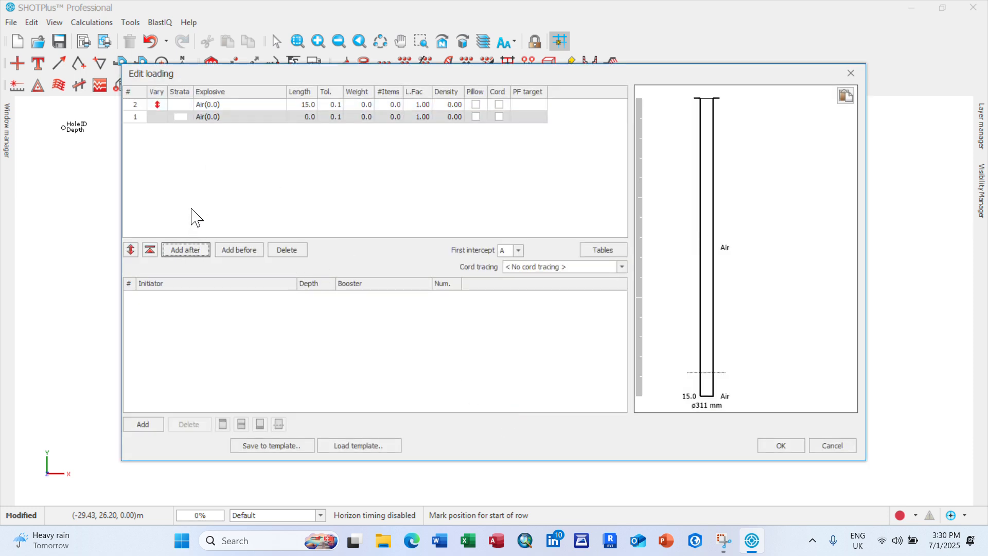
{"action": "left_click", "coordinate": [282, 117]}
{"action": "left_click", "coordinate": [280, 117]}
{"action": "scroll", "coordinate": [260, 154], "scroll_direction": "down", "scroll_amount": 6}
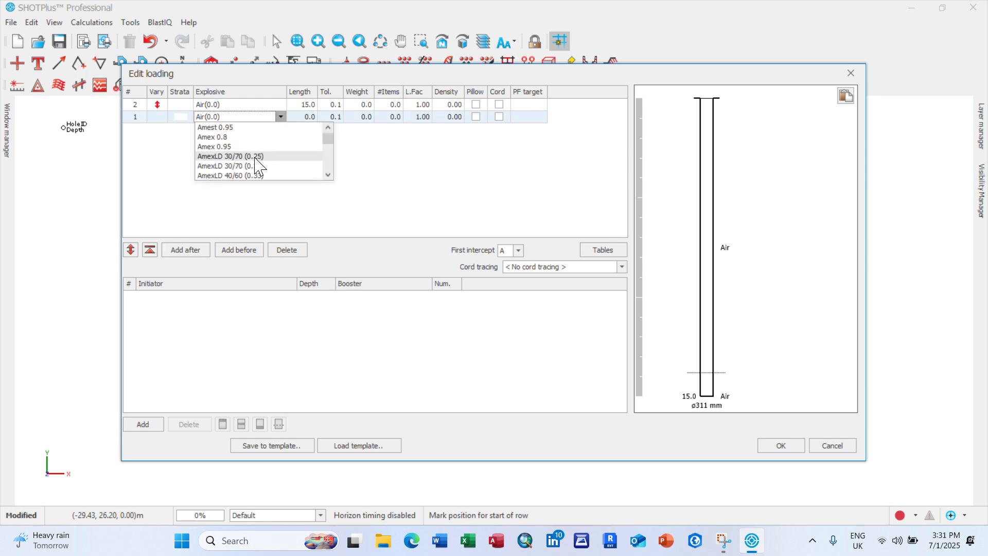
{"action": "left_click", "coordinate": [238, 166]}
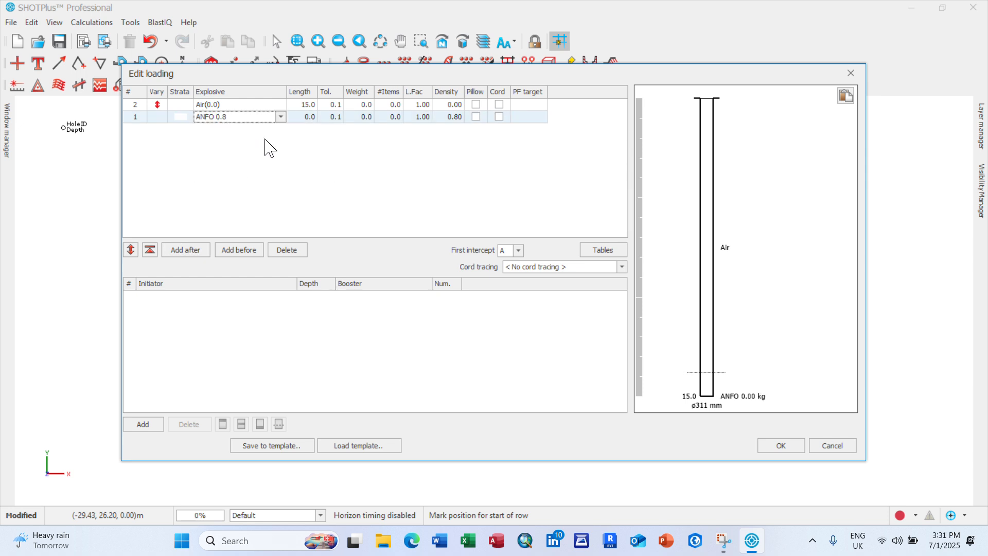
{"action": "left_click", "coordinate": [301, 116]}
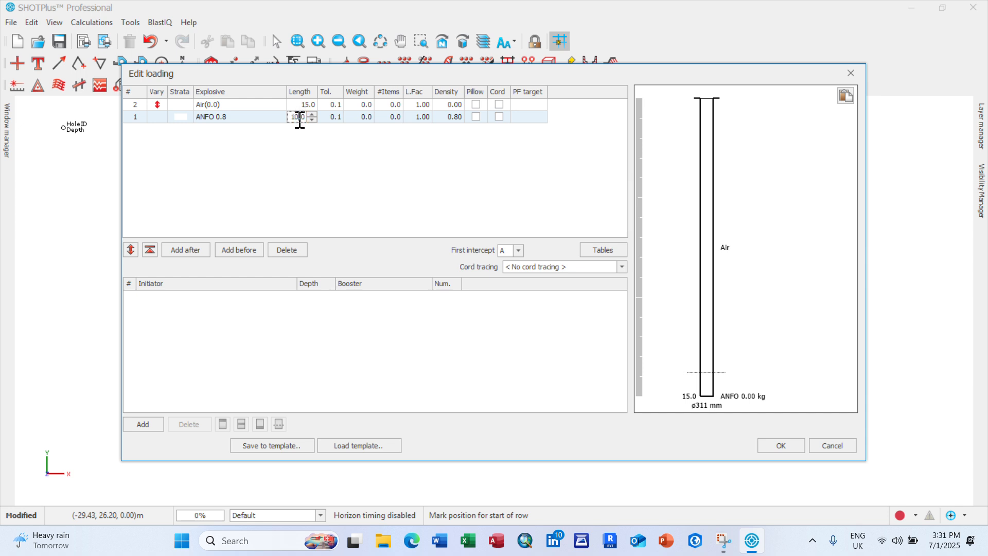
Add a 1 m air deck at the collar and change the middle deck to StemmingBF(2.5) [WORLD]
{"action": "left_click", "coordinate": [211, 108]}
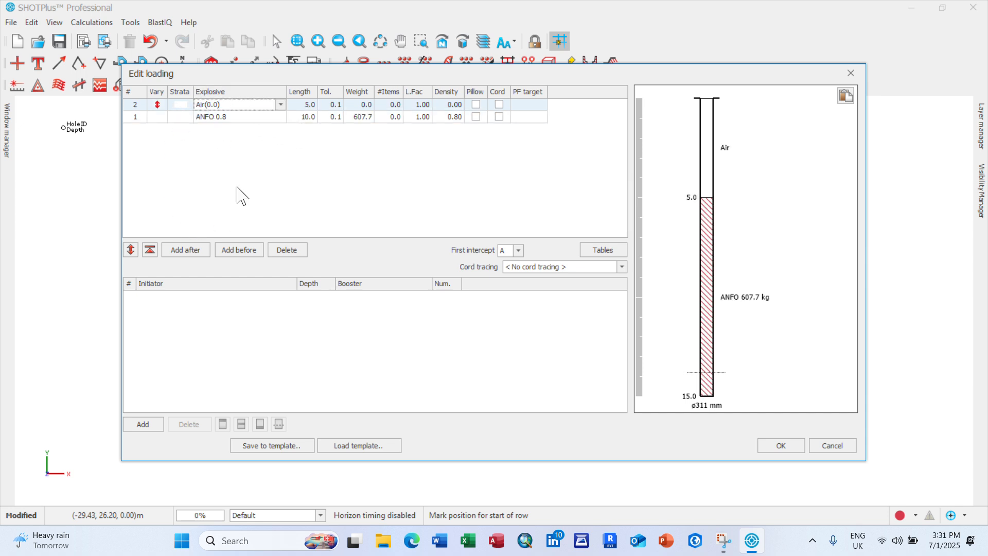
{"action": "left_click", "coordinate": [239, 249]}
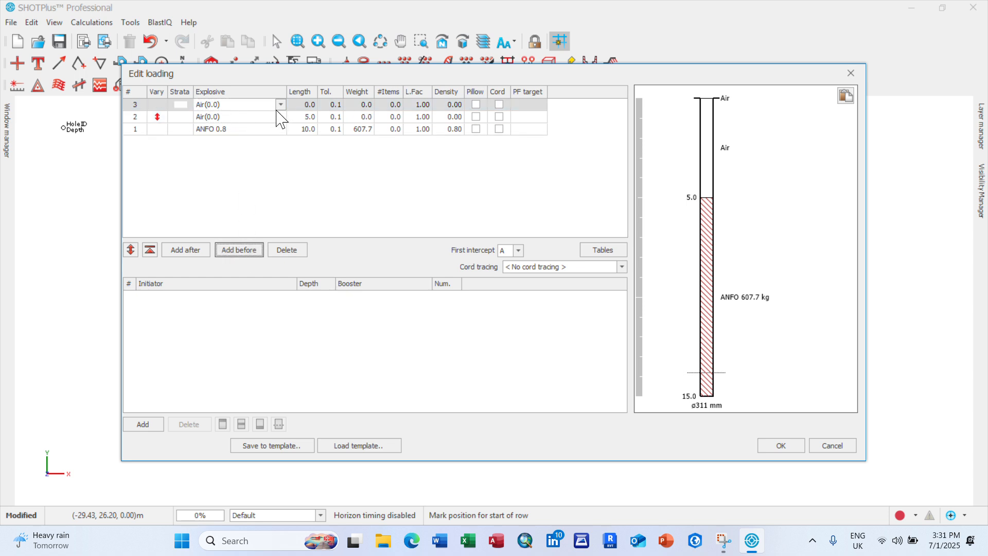
{"action": "left_click", "coordinate": [267, 117]}
{"action": "left_click", "coordinate": [281, 117]}
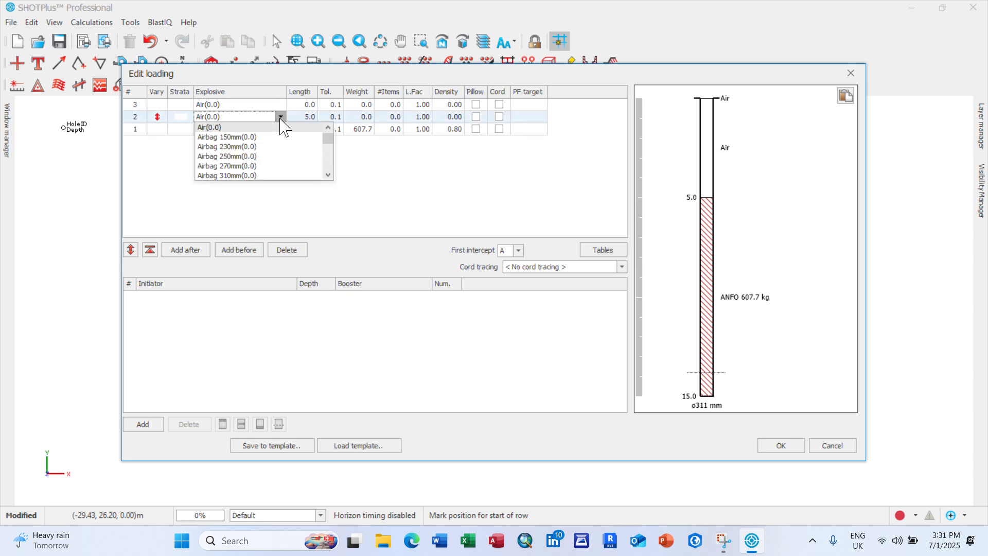
{"action": "type", "text": "st"}
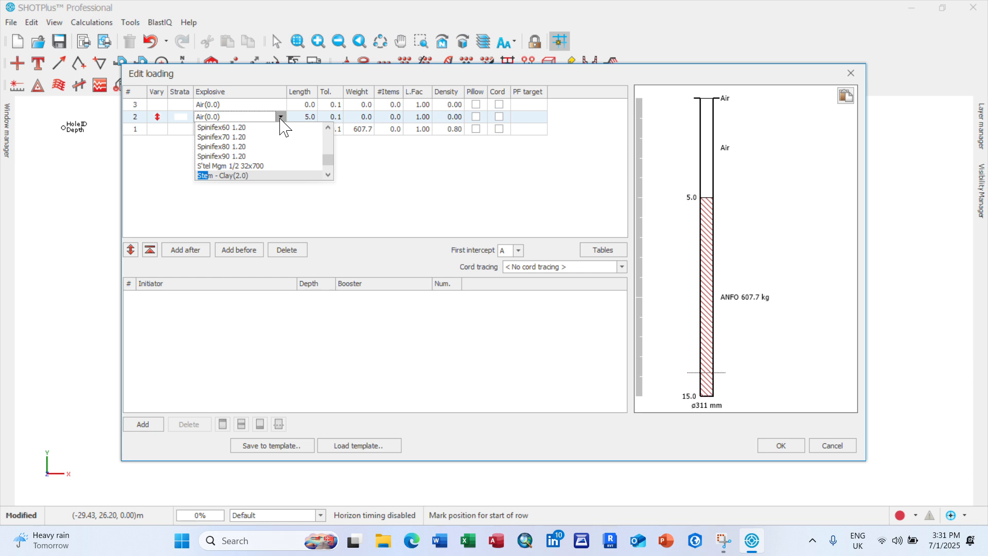
{"action": "type", "text": "emm"}
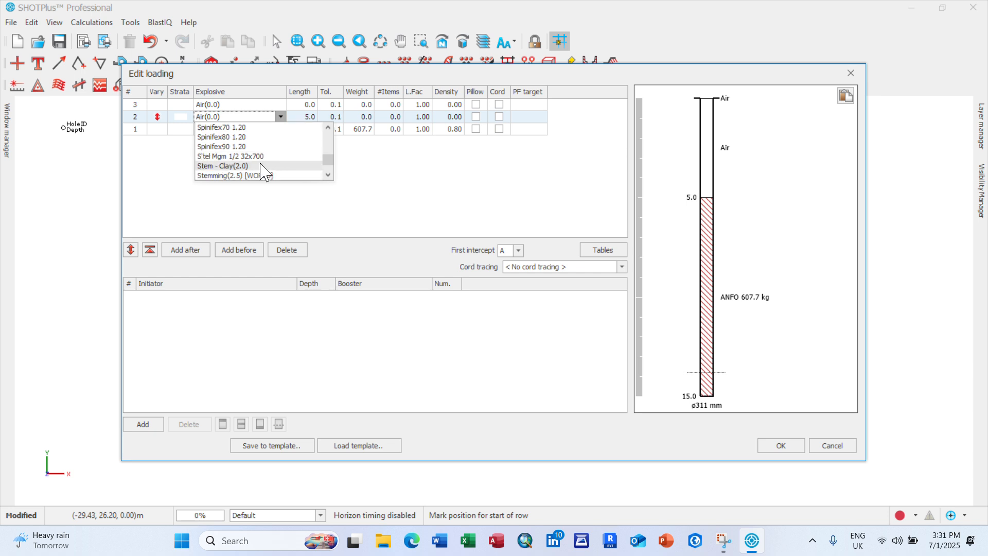
{"action": "scroll", "coordinate": [265, 174], "scroll_direction": "down", "scroll_amount": 1}
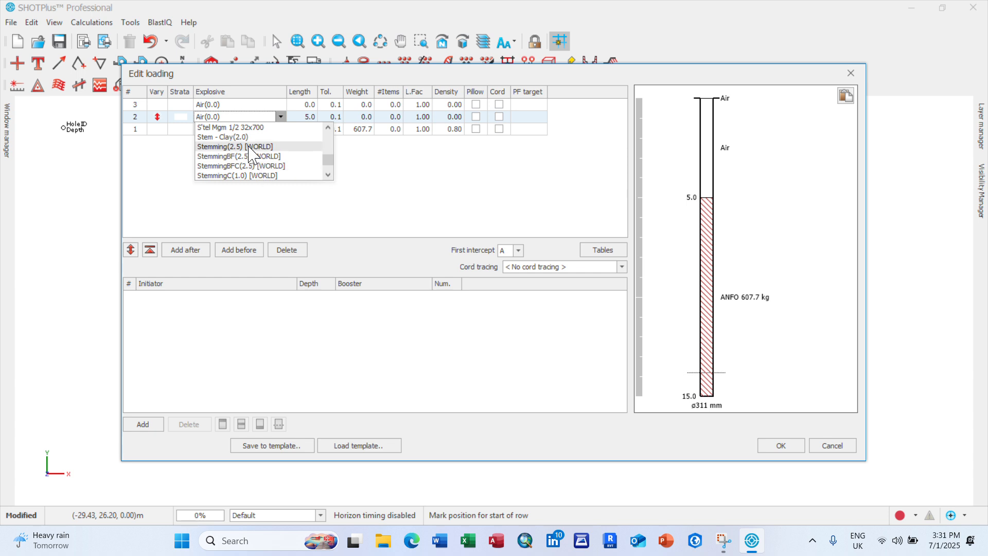
{"action": "left_click", "coordinate": [301, 116]}
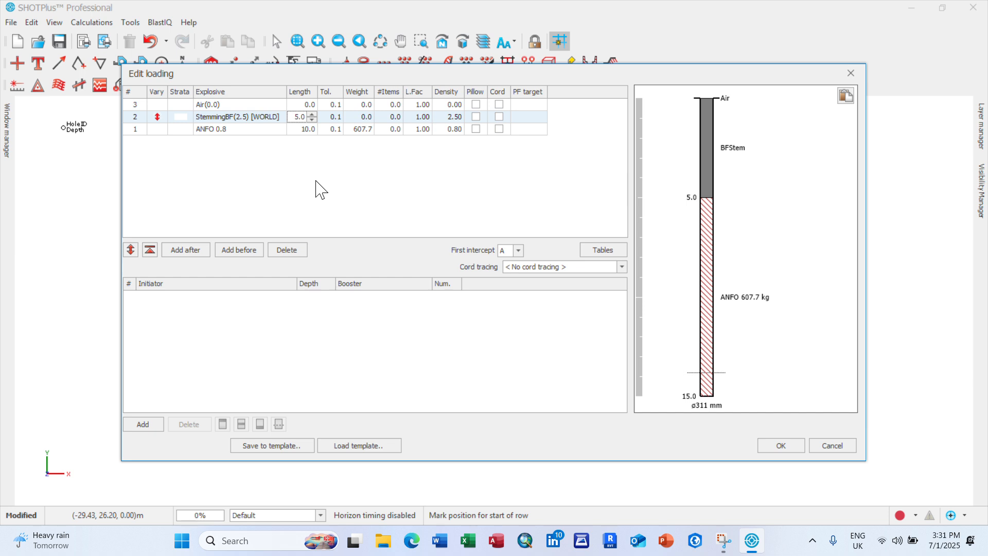
{"action": "left_click", "coordinate": [301, 104]}
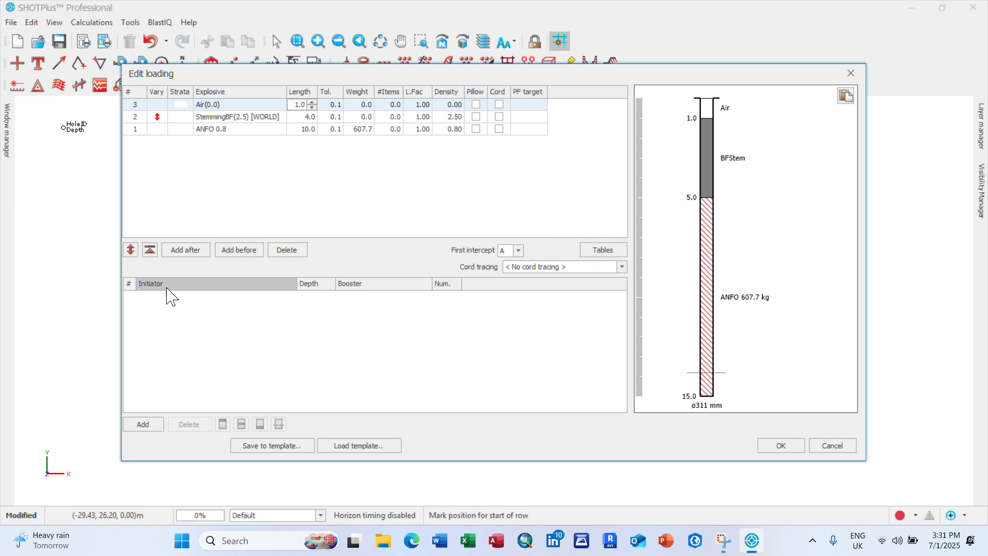
Add a Cordtex 5W initiator to the hole loading at a depth of 10 m
{"action": "left_click", "coordinate": [148, 425]}
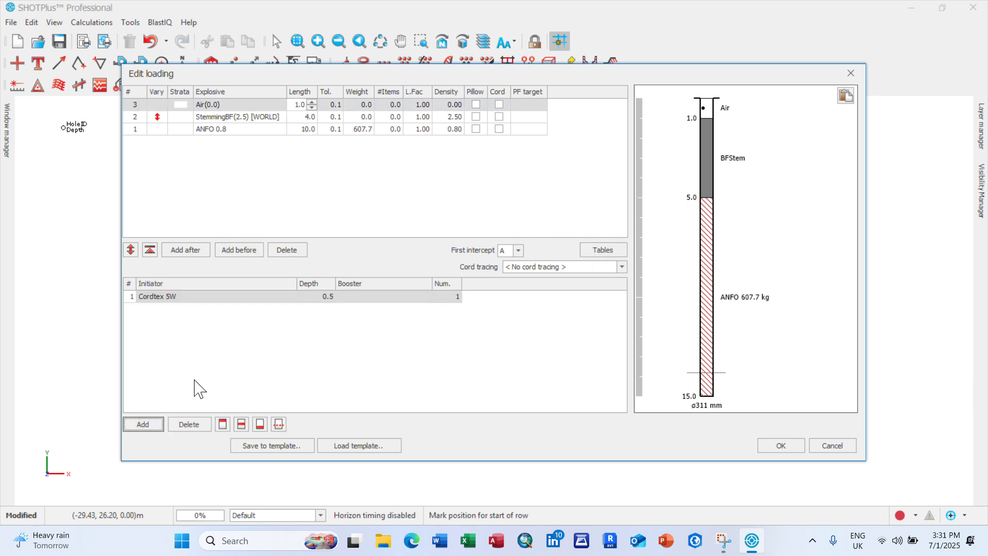
{"action": "left_click", "coordinate": [326, 298]}
{"action": "left_click", "coordinate": [288, 297]}
{"action": "left_click", "coordinate": [291, 296]}
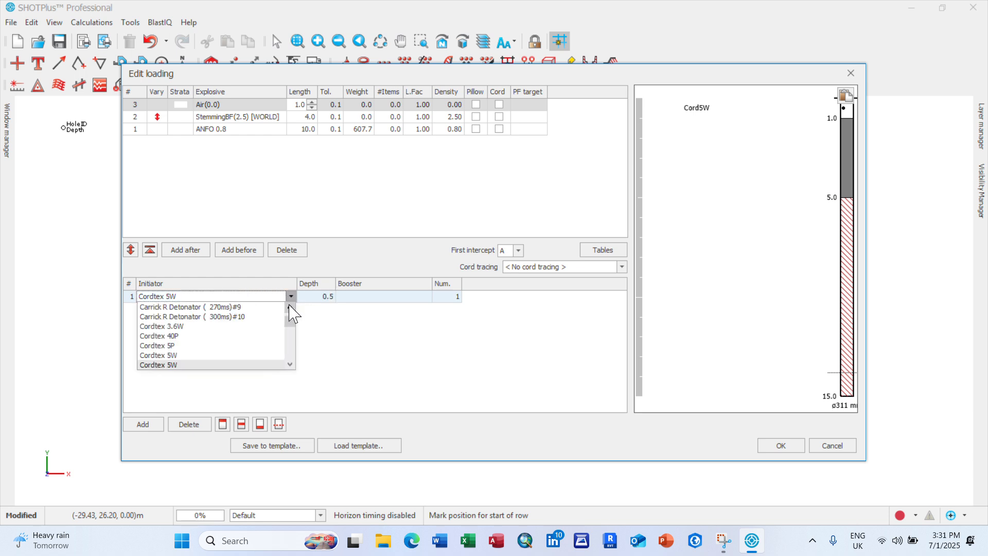
{"action": "scroll", "coordinate": [205, 342], "scroll_direction": "up", "scroll_amount": 10}
{"action": "scroll", "coordinate": [209, 330], "scroll_direction": "down", "scroll_amount": 1}
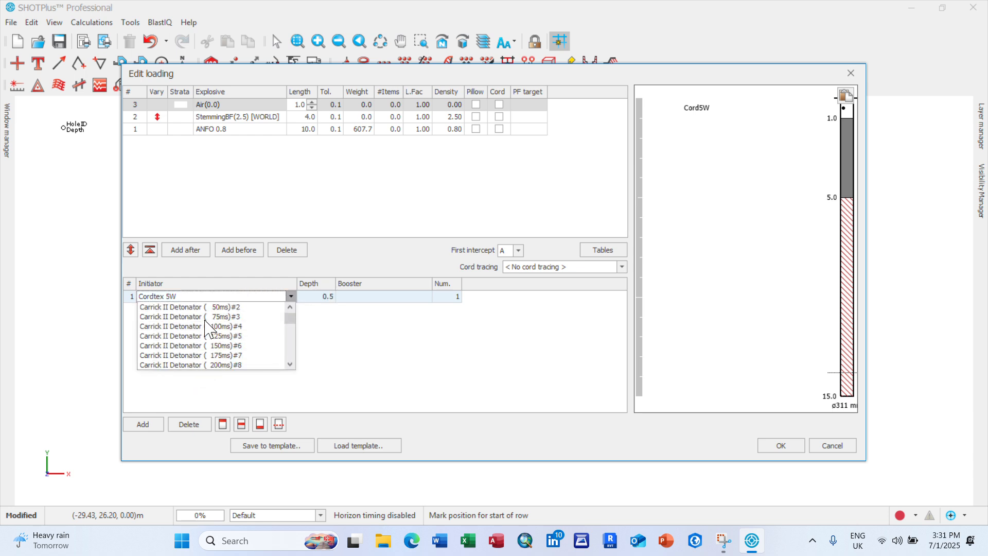
{"action": "scroll", "coordinate": [209, 332], "scroll_direction": "down", "scroll_amount": 5}
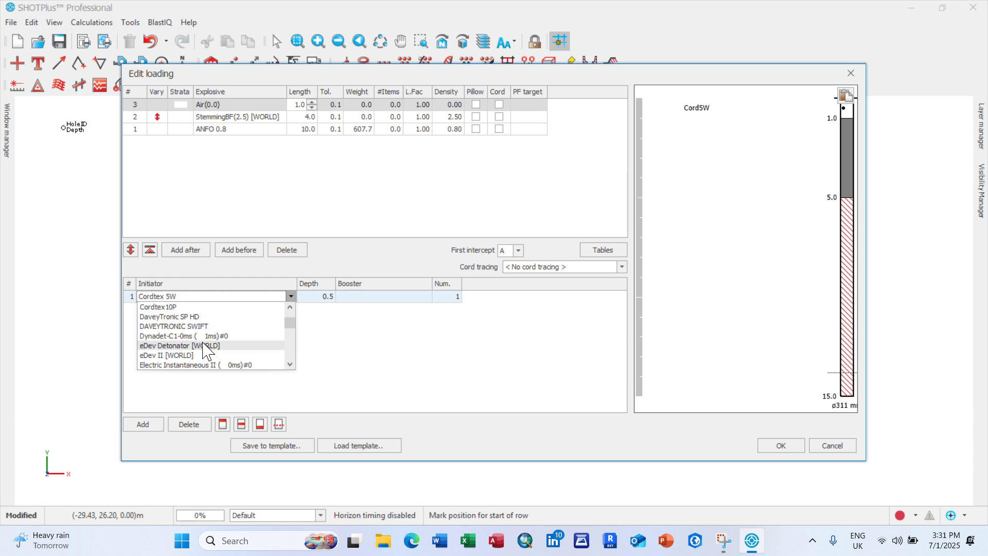
{"action": "scroll", "coordinate": [203, 343], "scroll_direction": "up", "scroll_amount": 6}
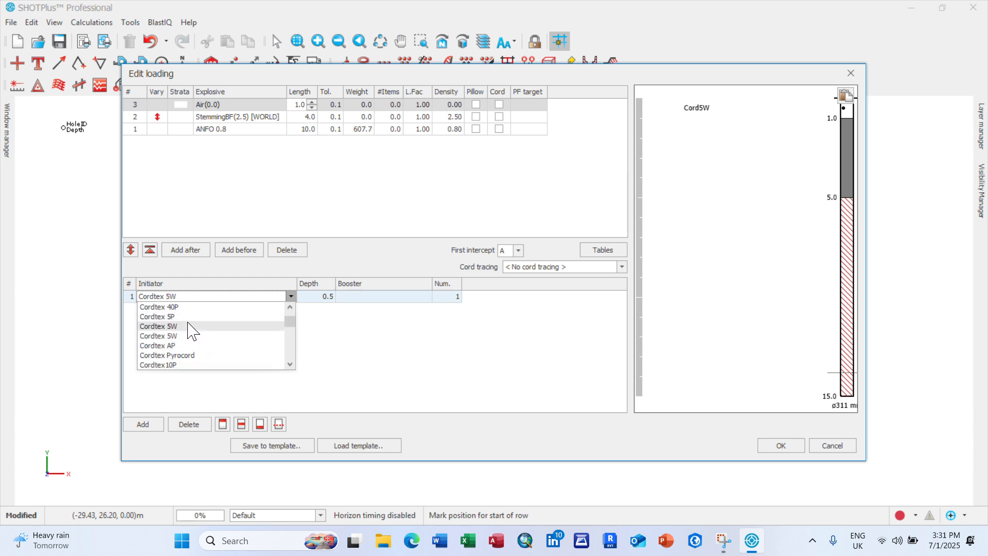
{"action": "left_click", "coordinate": [191, 328]}
{"action": "left_click", "coordinate": [312, 297]}
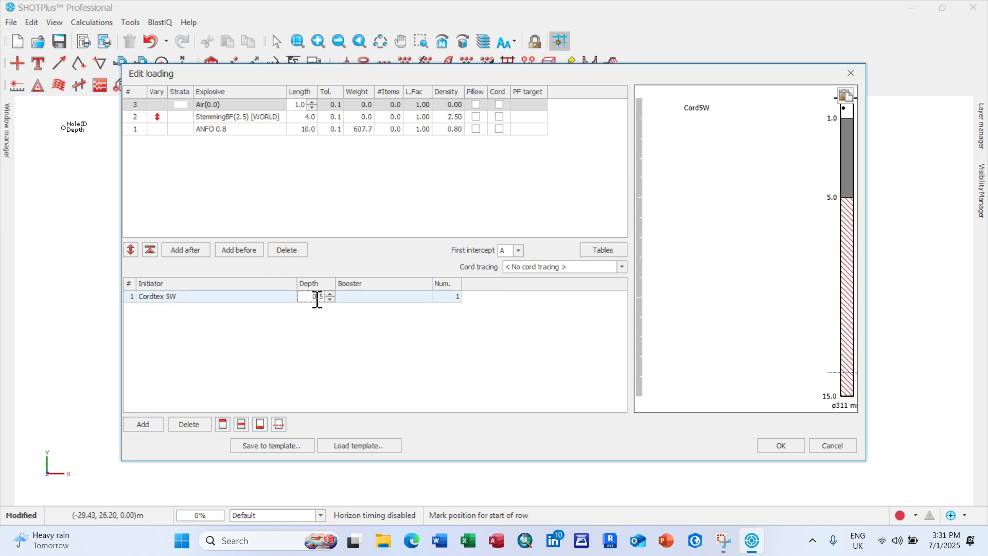
{"action": "double_click", "coordinate": [316, 297]}
{"action": "type", "text": "10"}
Set cord tracing to Cordtex 10P, enable cord on all three decks, and accept the loading and row settings
{"action": "left_click", "coordinate": [621, 266]}
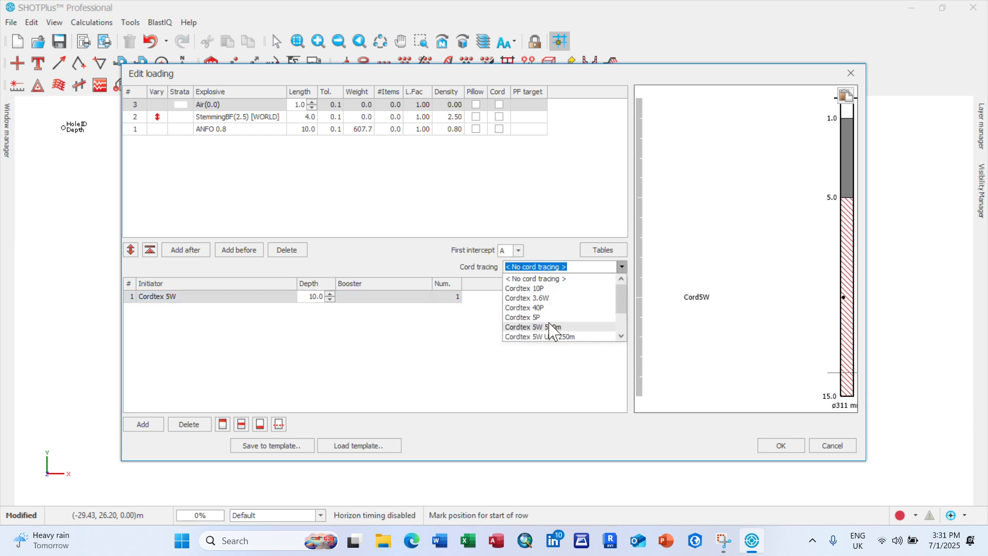
{"action": "scroll", "coordinate": [554, 316], "scroll_direction": "down", "scroll_amount": 2}
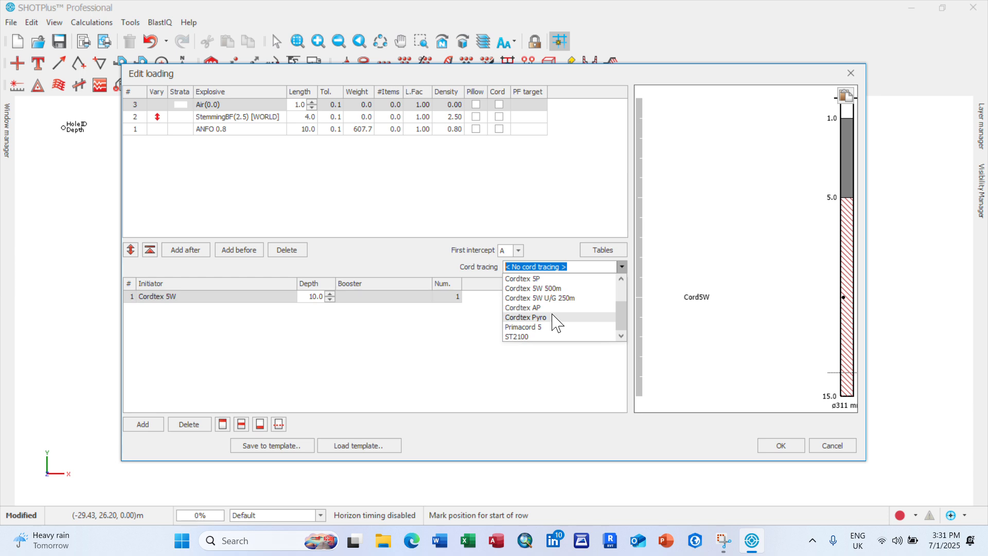
{"action": "scroll", "coordinate": [552, 315], "scroll_direction": "up", "scroll_amount": 2}
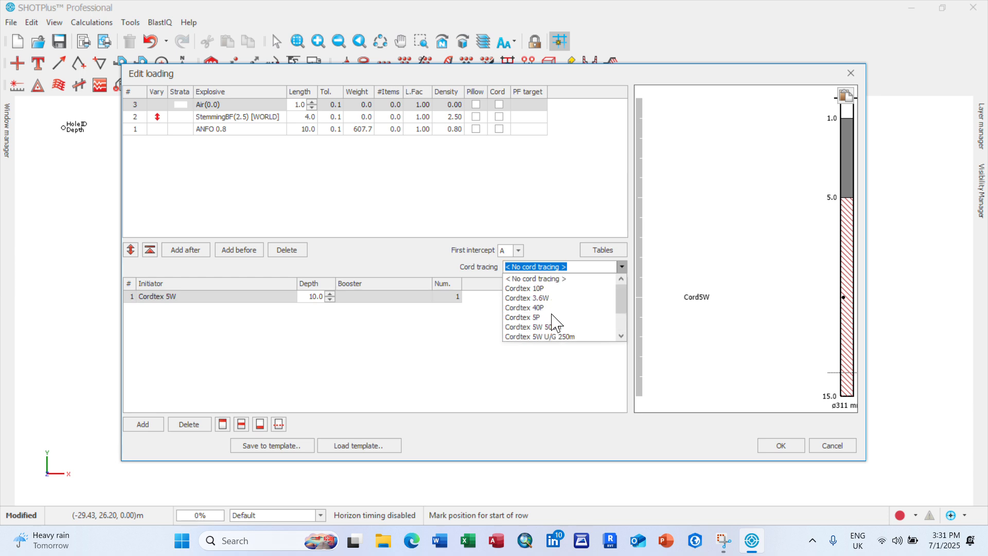
{"action": "left_click", "coordinate": [553, 289]}
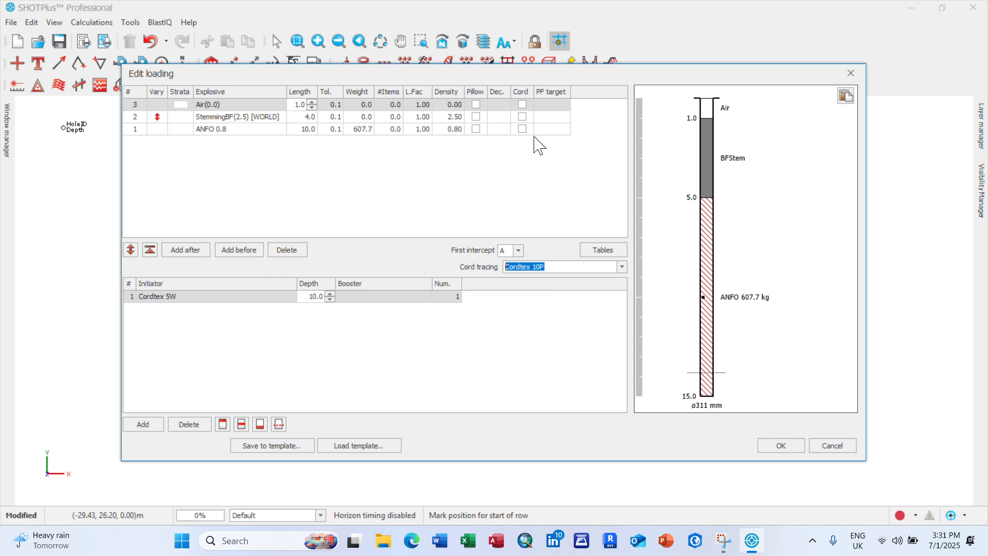
{"action": "left_click", "coordinate": [522, 105]}
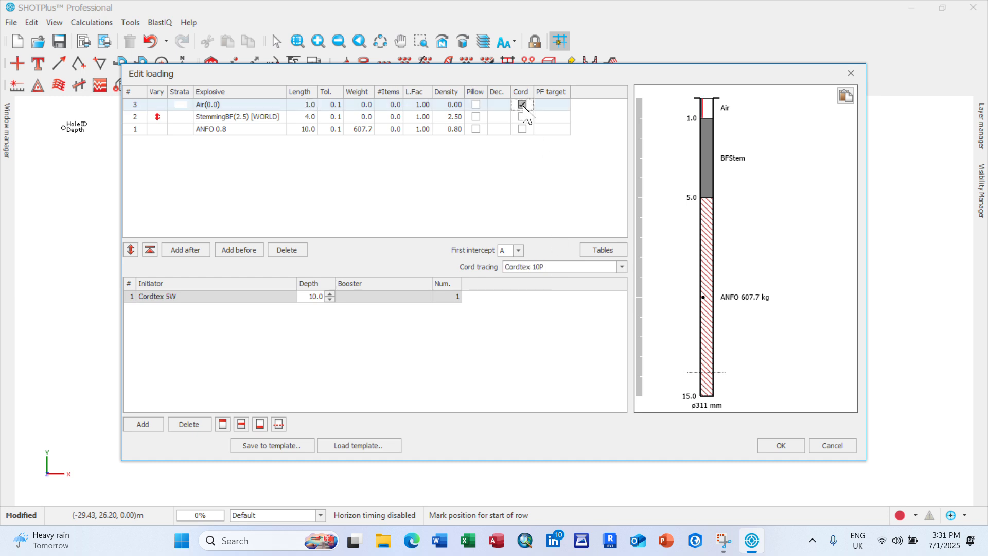
{"action": "left_click", "coordinate": [523, 117]}
{"action": "left_click", "coordinate": [523, 128]}
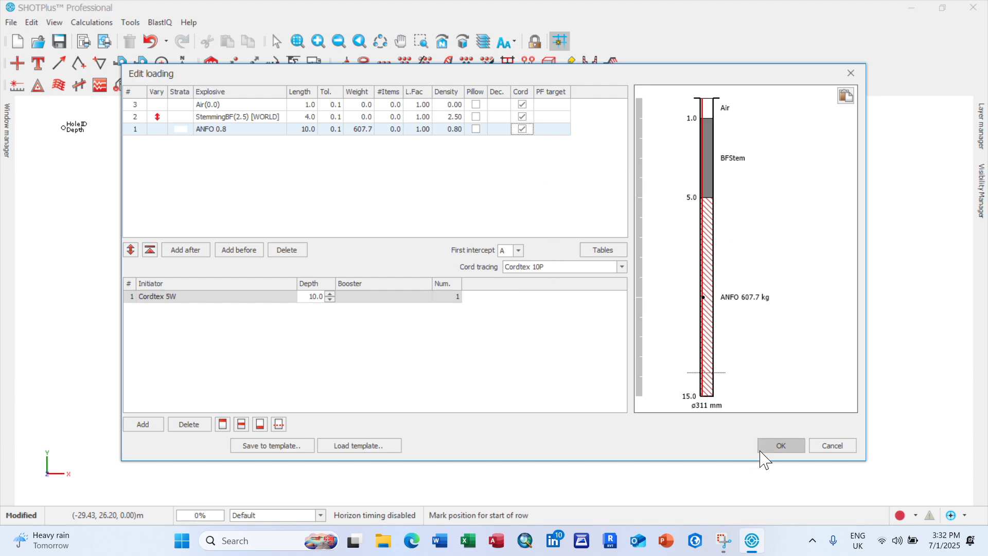
{"action": "left_click", "coordinate": [783, 447]}
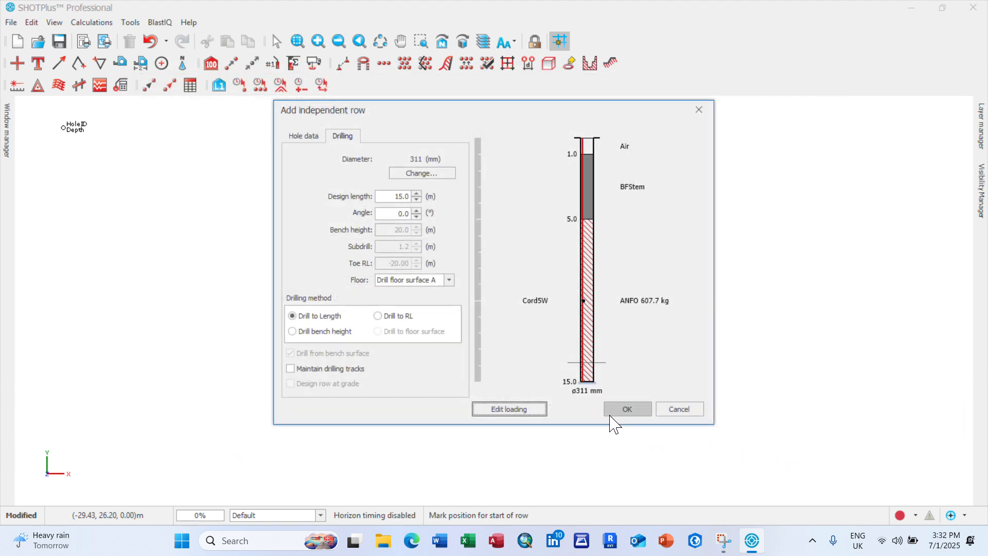
{"action": "left_click", "coordinate": [626, 410]}
Place three roughly parallel, near-horizontal rows of blast holes, each about 52 m long, one below another on the plan
{"action": "left_click", "coordinate": [197, 194]}
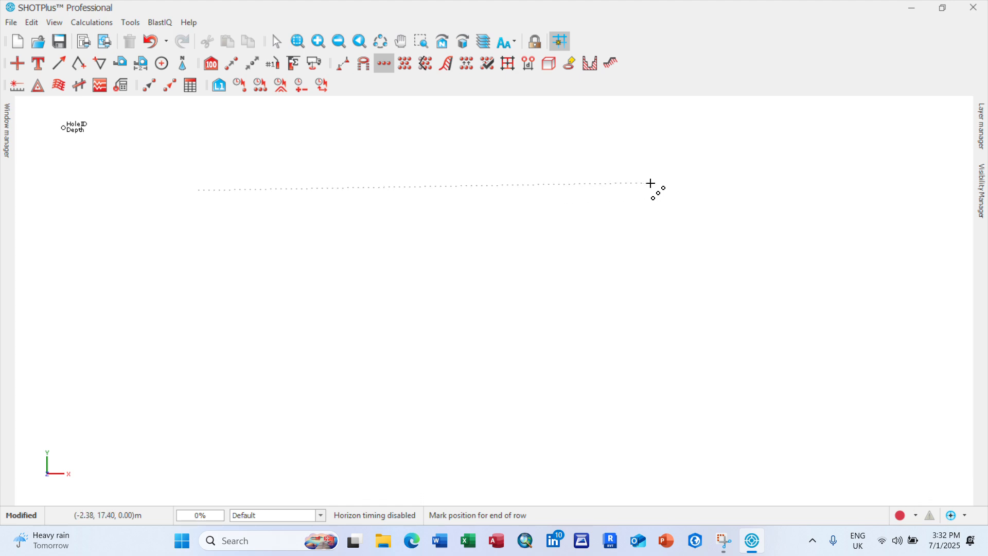
{"action": "left_click", "coordinate": [702, 185]}
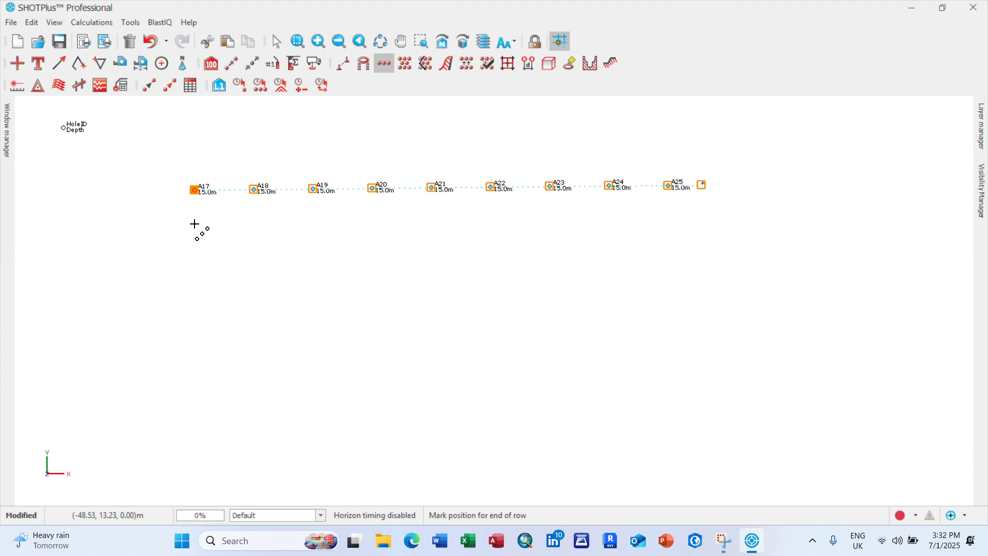
{"action": "left_click", "coordinate": [709, 211]}
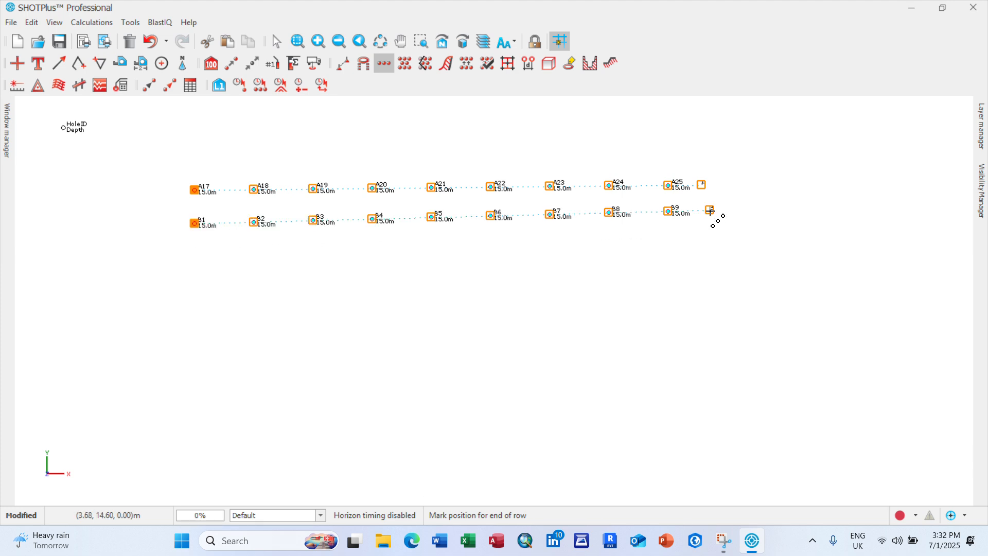
{"action": "left_click", "coordinate": [191, 252]}
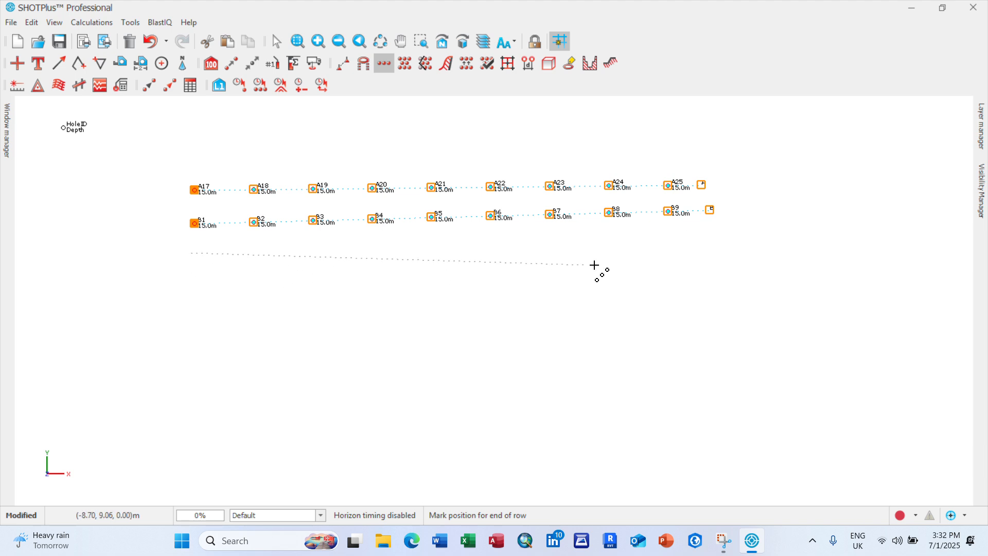
{"action": "left_click", "coordinate": [714, 234]}
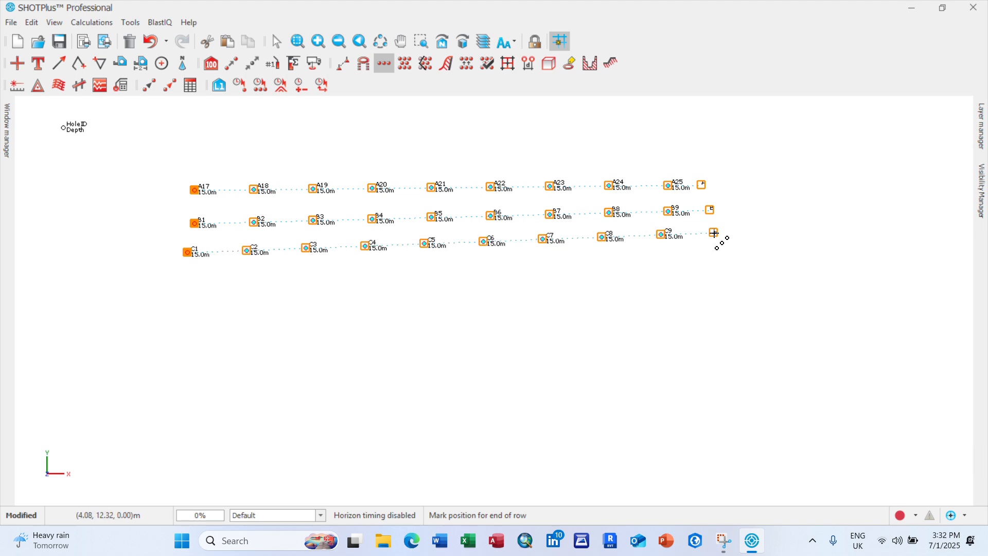
Place two steep, roughly parallel rows of blast holes, each about 25 m long, to the right of the three horizontal rows, sloping down to the right
{"action": "left_click", "coordinate": [820, 167]}
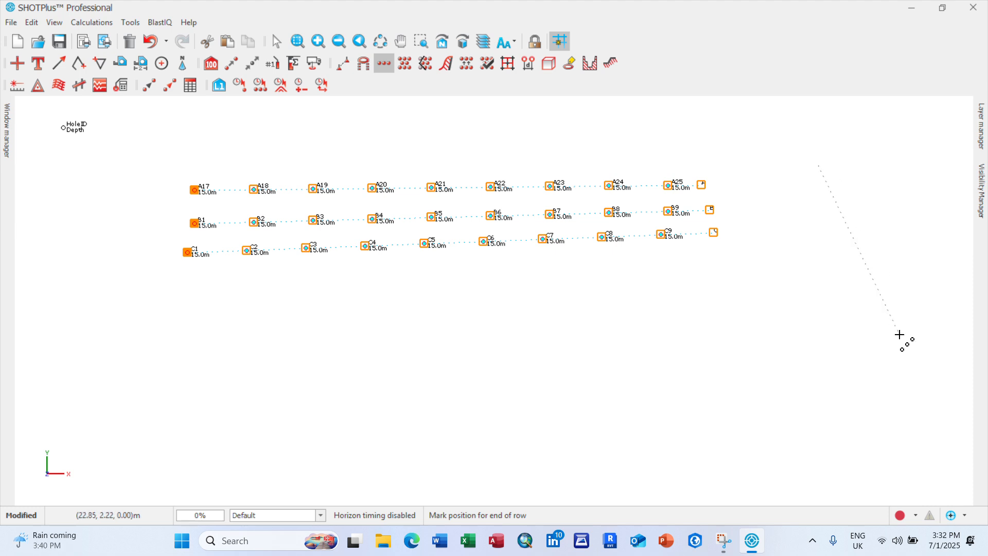
{"action": "left_click", "coordinate": [919, 387]}
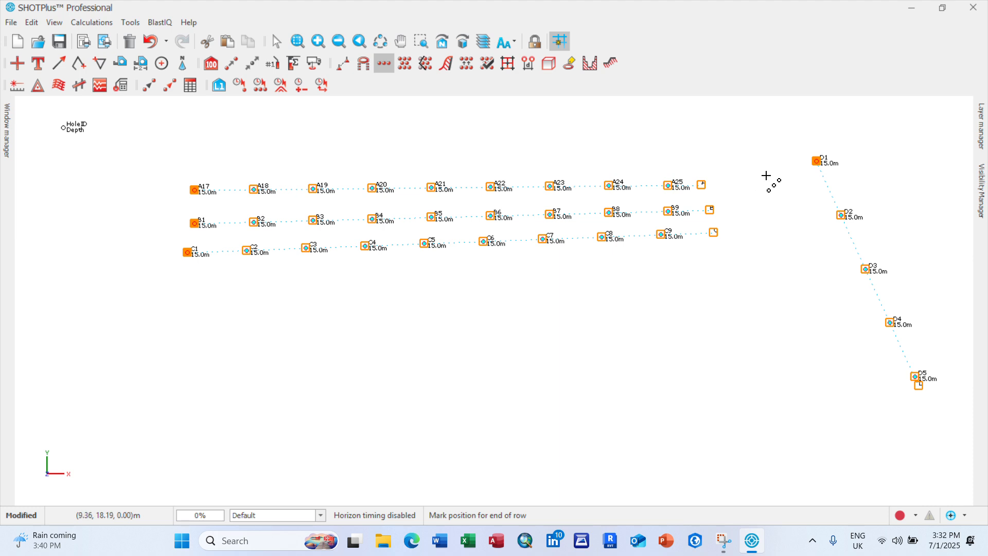
{"action": "left_click", "coordinate": [871, 392]}
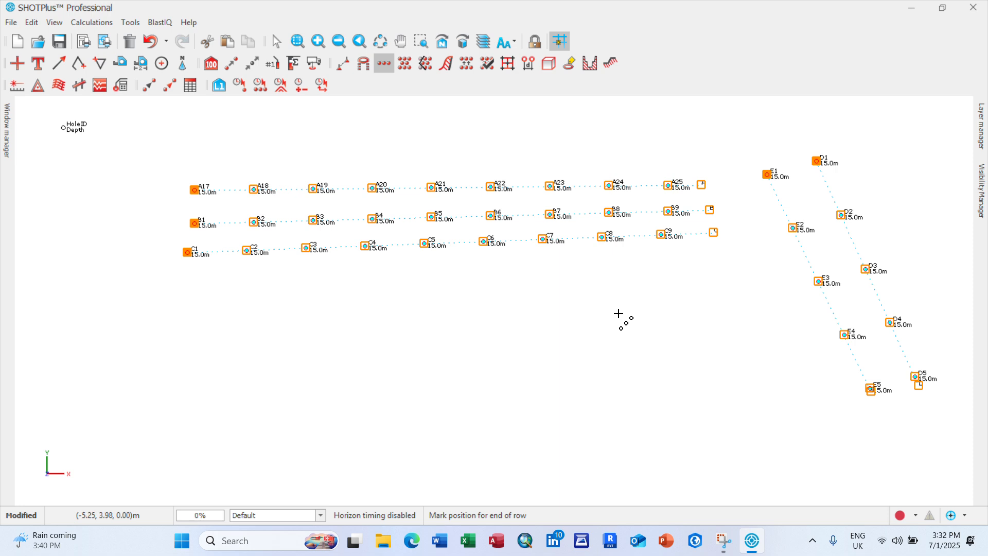
{"action": "right_click", "coordinate": [597, 308]}
{"action": "left_click", "coordinate": [638, 317]}
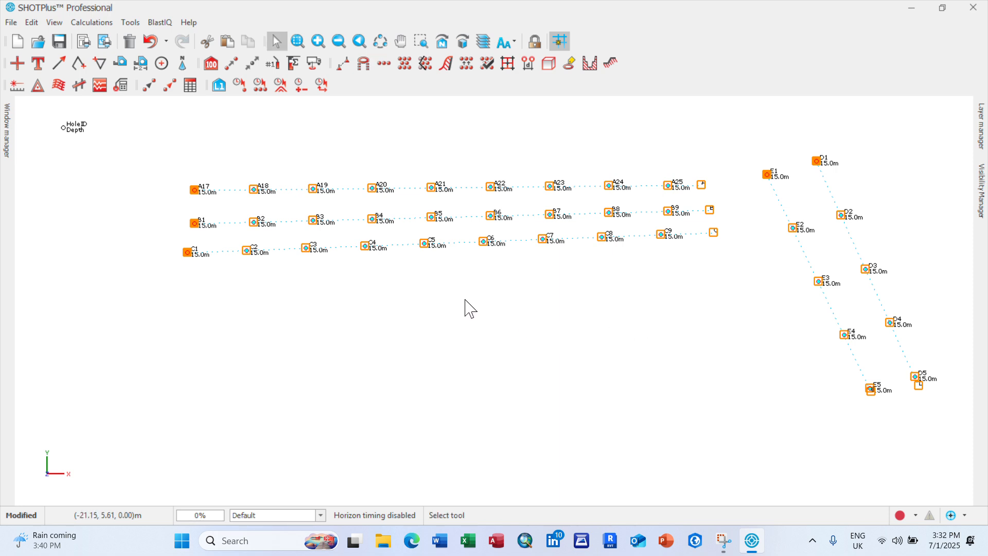
Select all the blast hole rows on the plan and delete them
{"action": "right_click", "coordinate": [191, 150]}
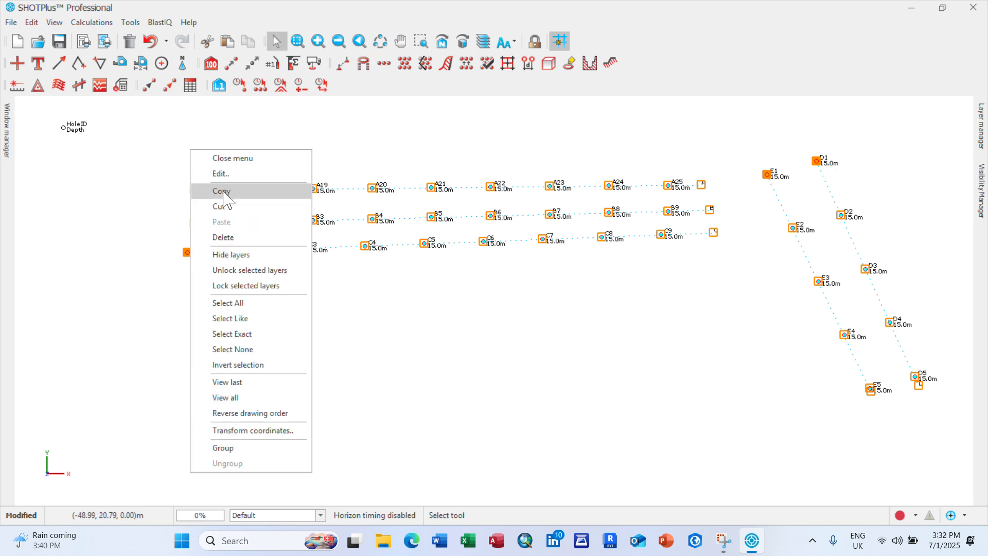
{"action": "left_click", "coordinate": [240, 303]}
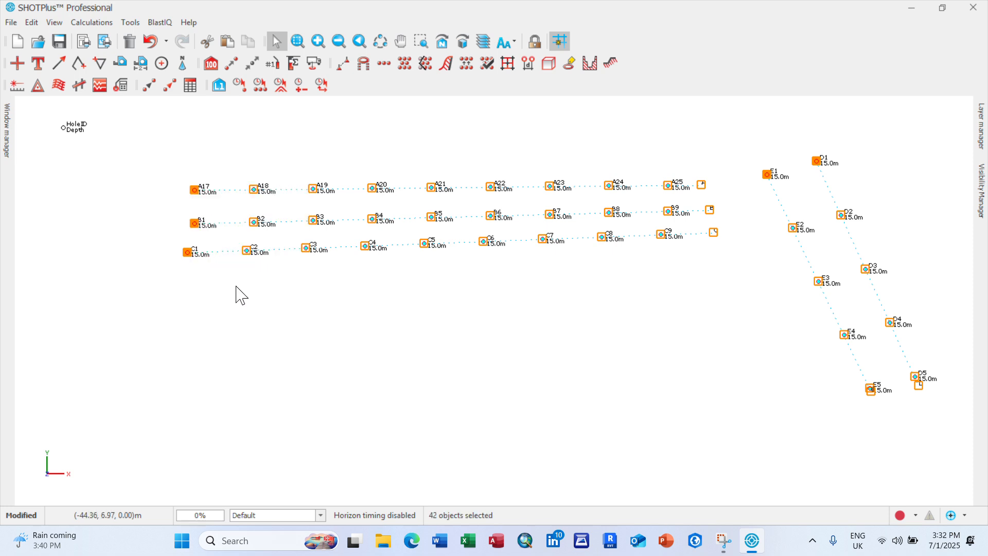
{"action": "right_click", "coordinate": [238, 144]}
{"action": "left_click", "coordinate": [265, 229]}
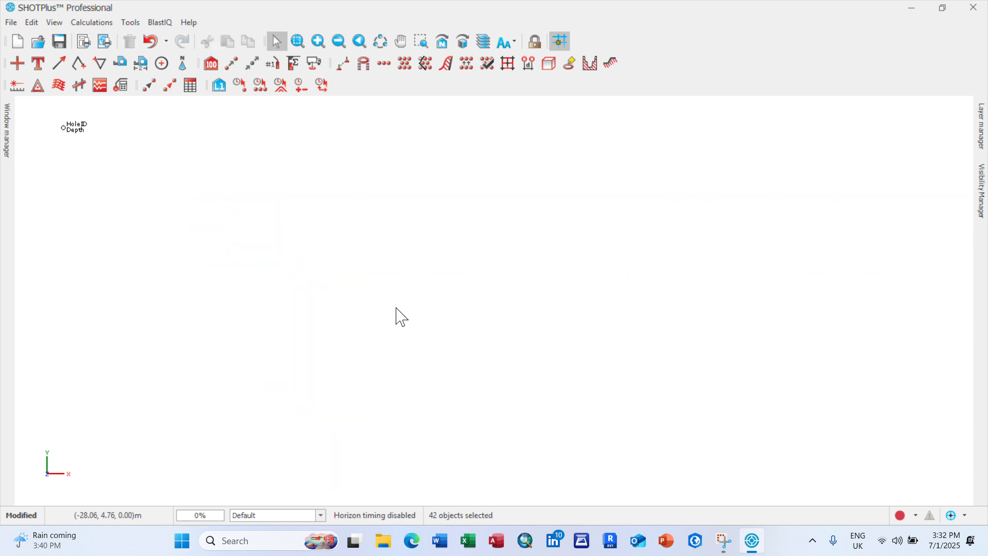